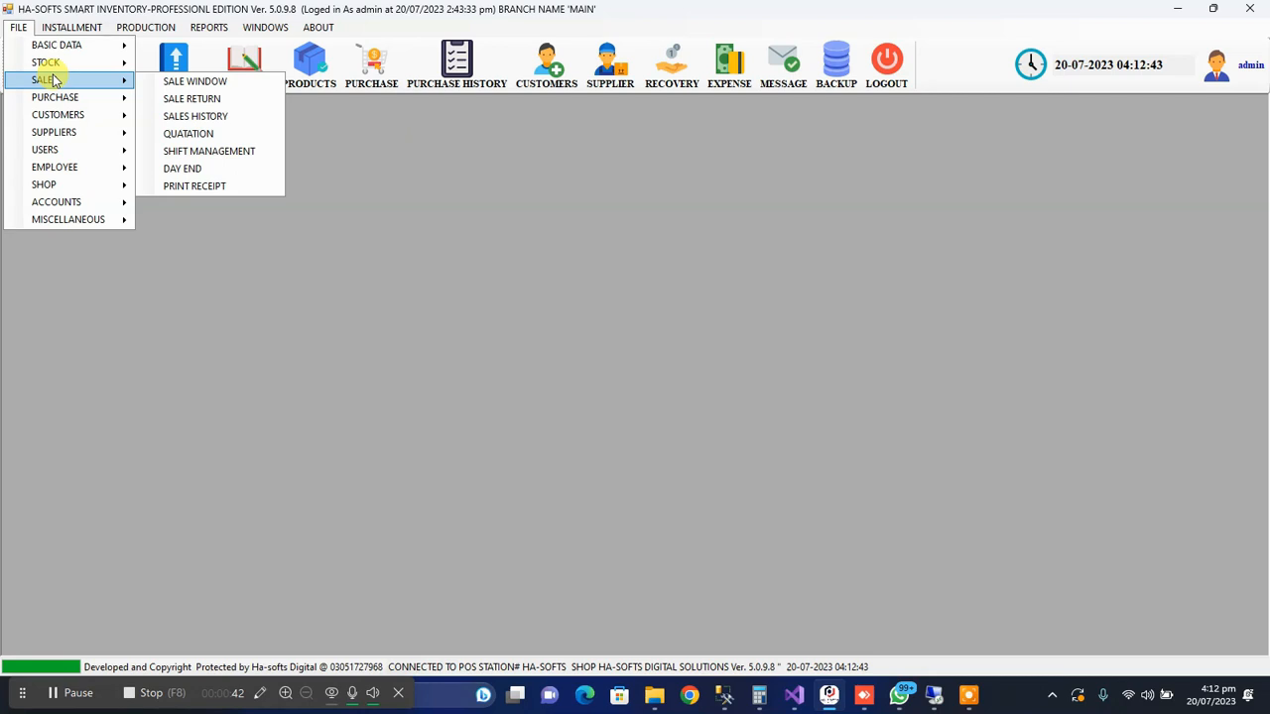
Open the day-end form and start a new day with an opening cash in hand of 0
left_click(213, 174)
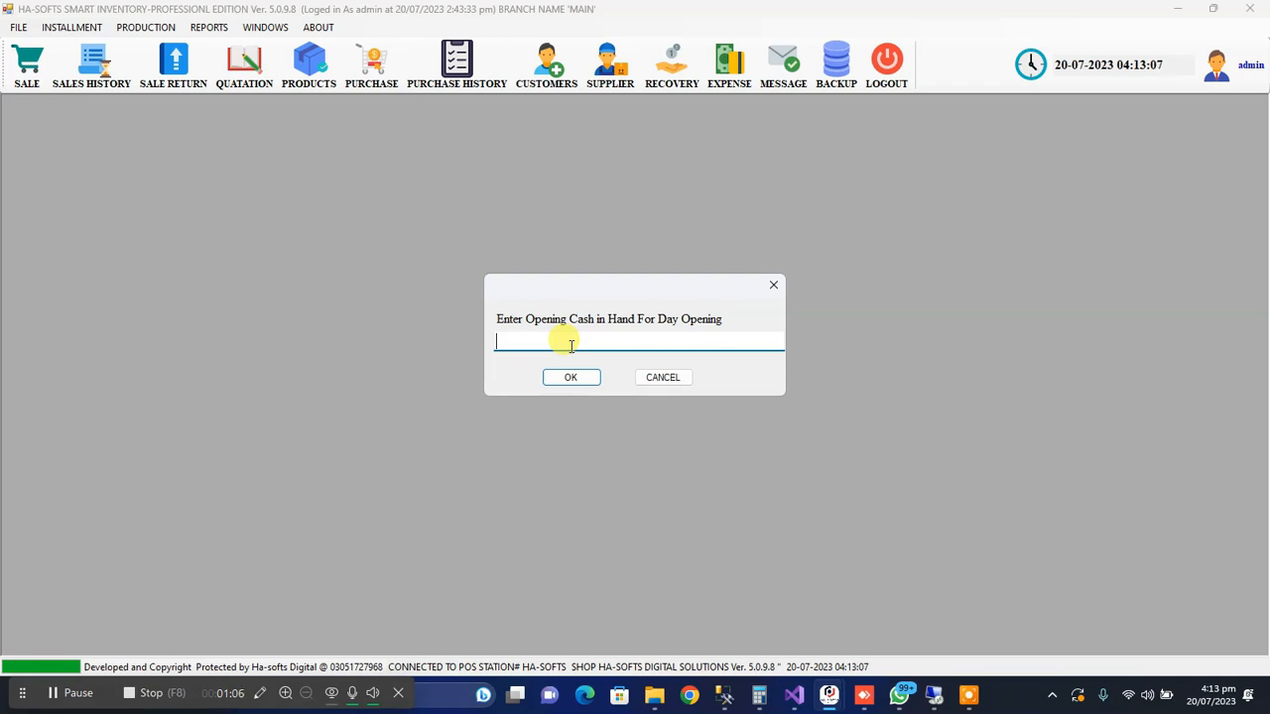
type("0")
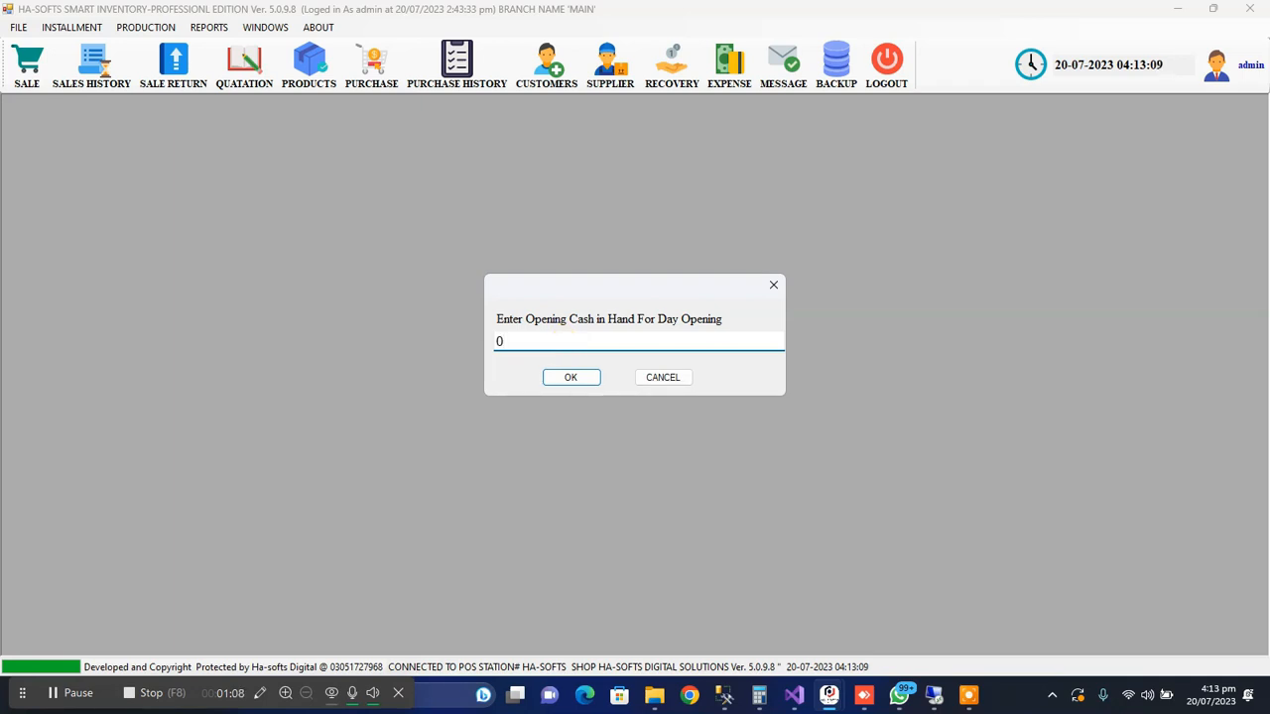
left_click(572, 378)
left_click(713, 405)
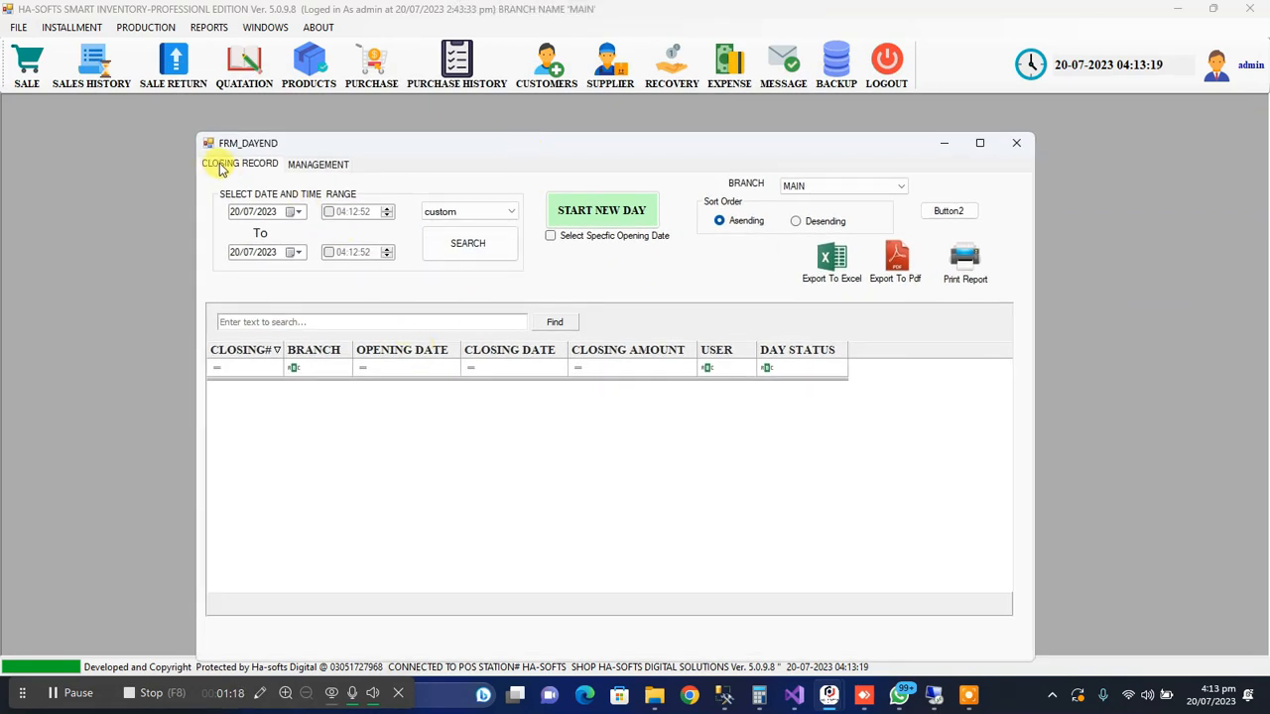
left_click(295, 212)
left_click(294, 212)
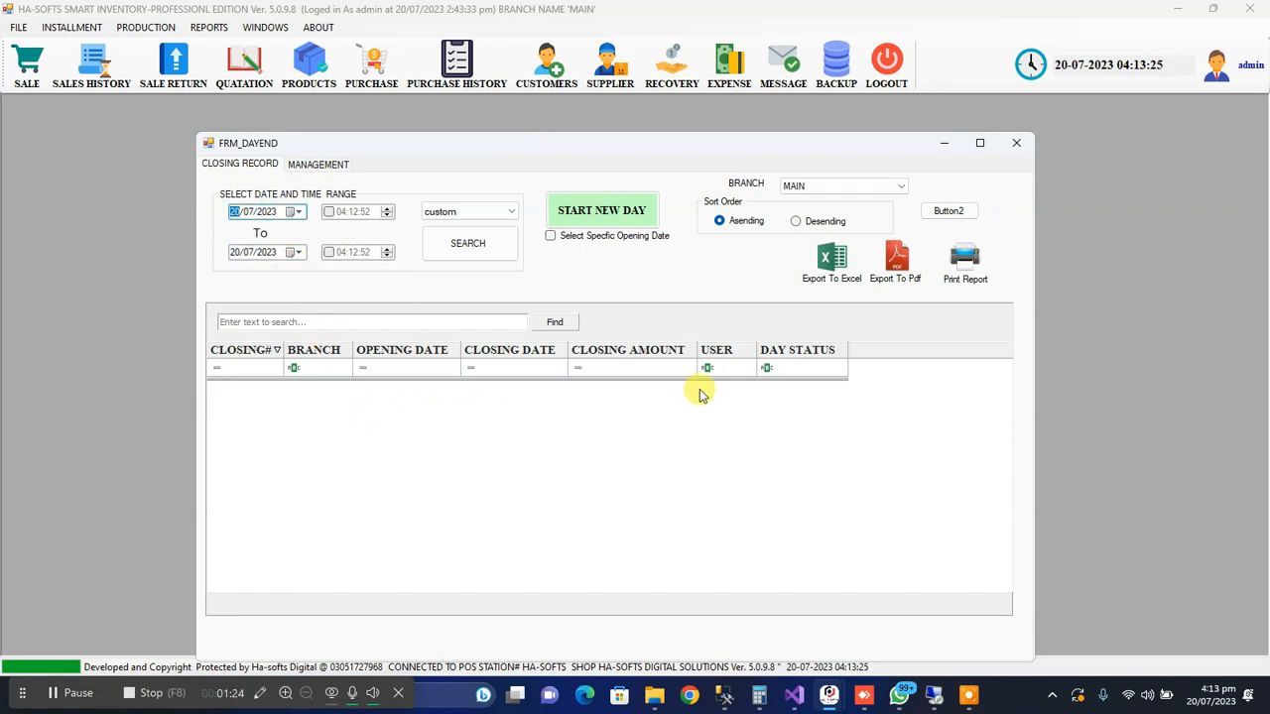
left_click(477, 216)
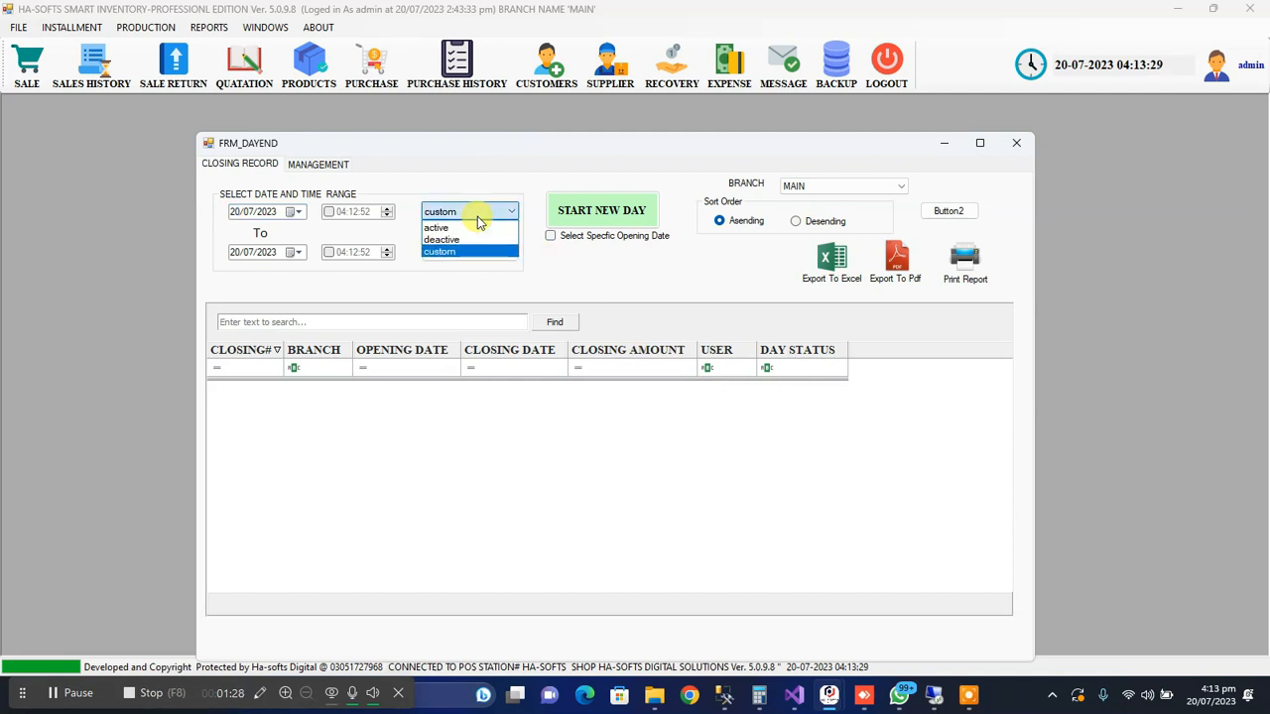
left_click(459, 254)
left_click(241, 211)
left_click(243, 252)
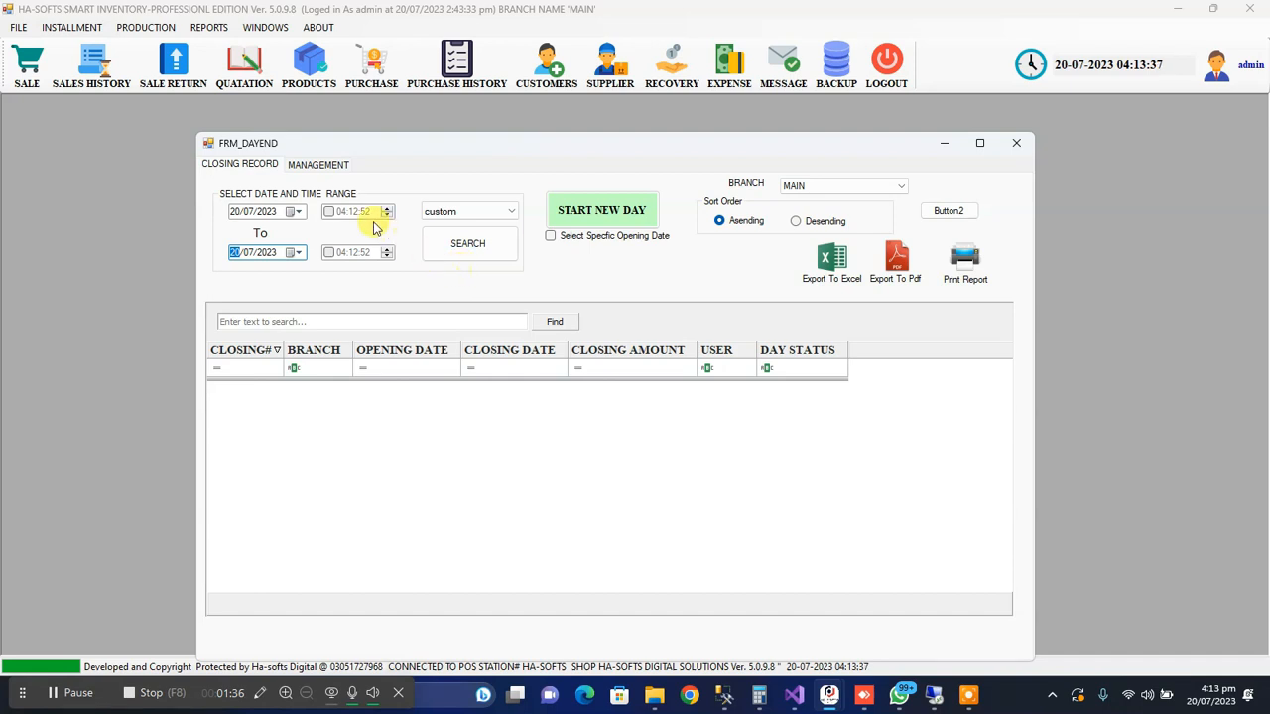
Search the closing records with the active status filter and select the MAIN branch record
left_click(439, 214)
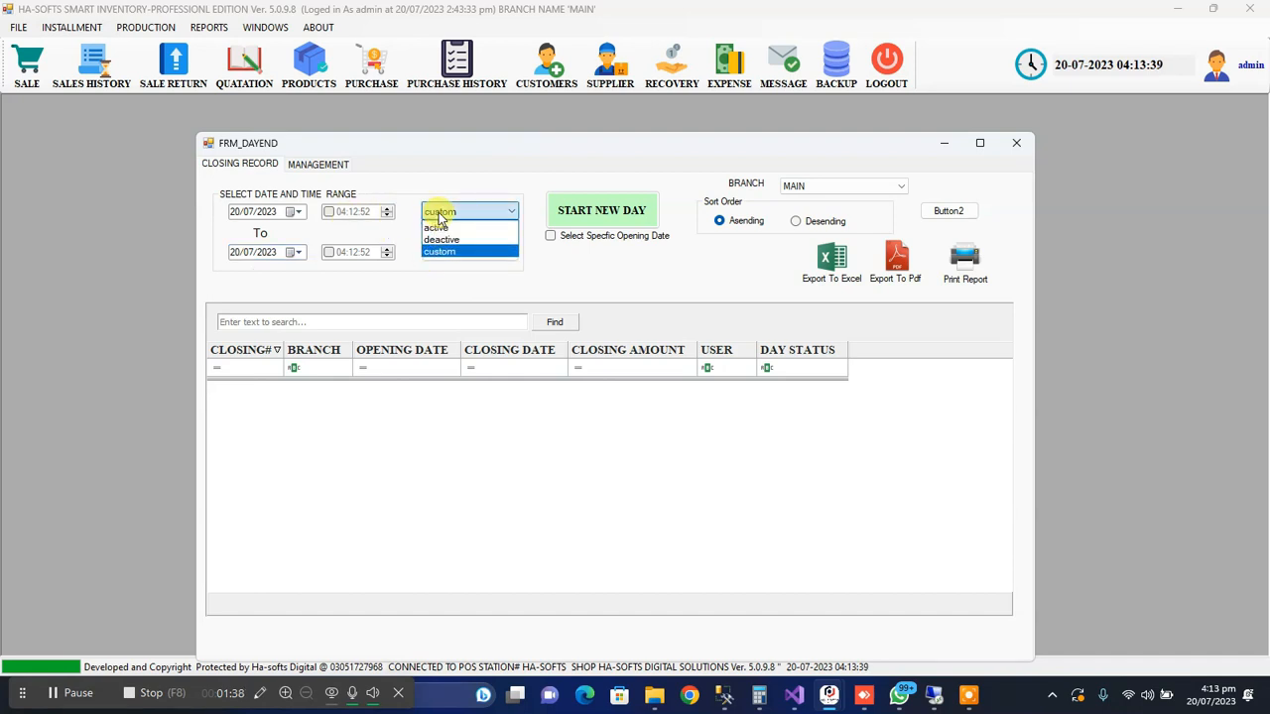
left_click(441, 227)
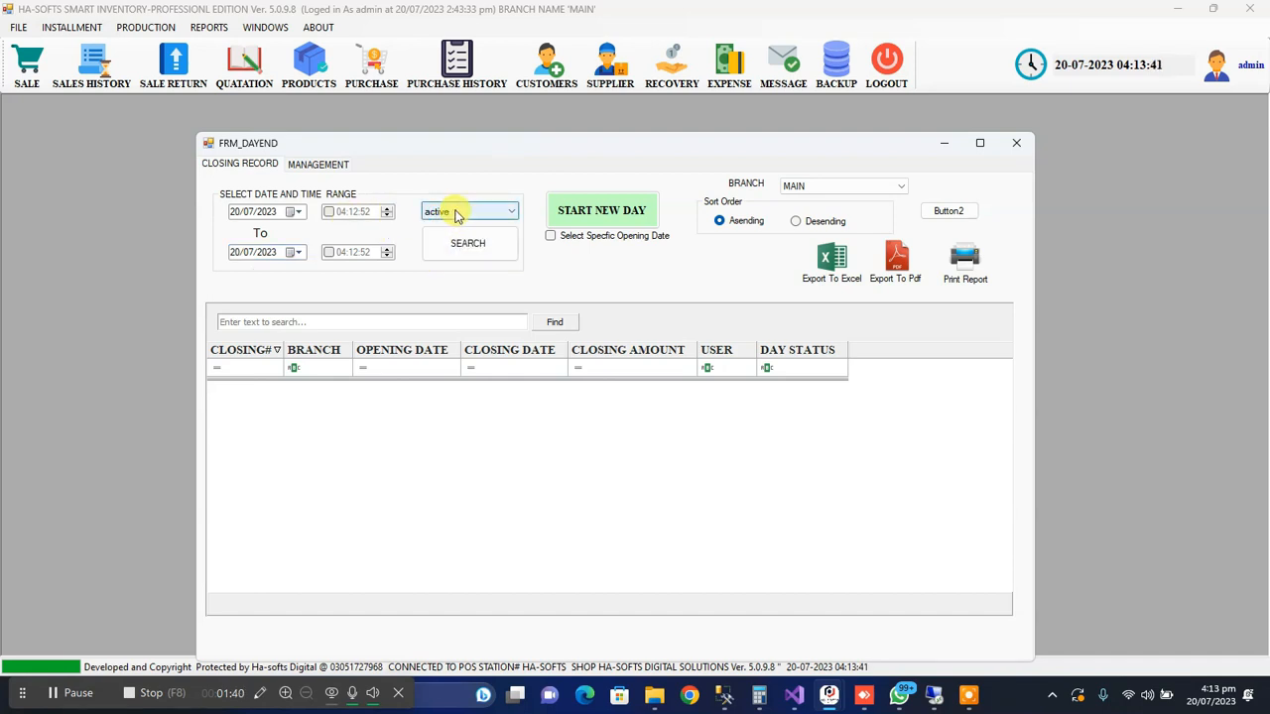
left_click(456, 217)
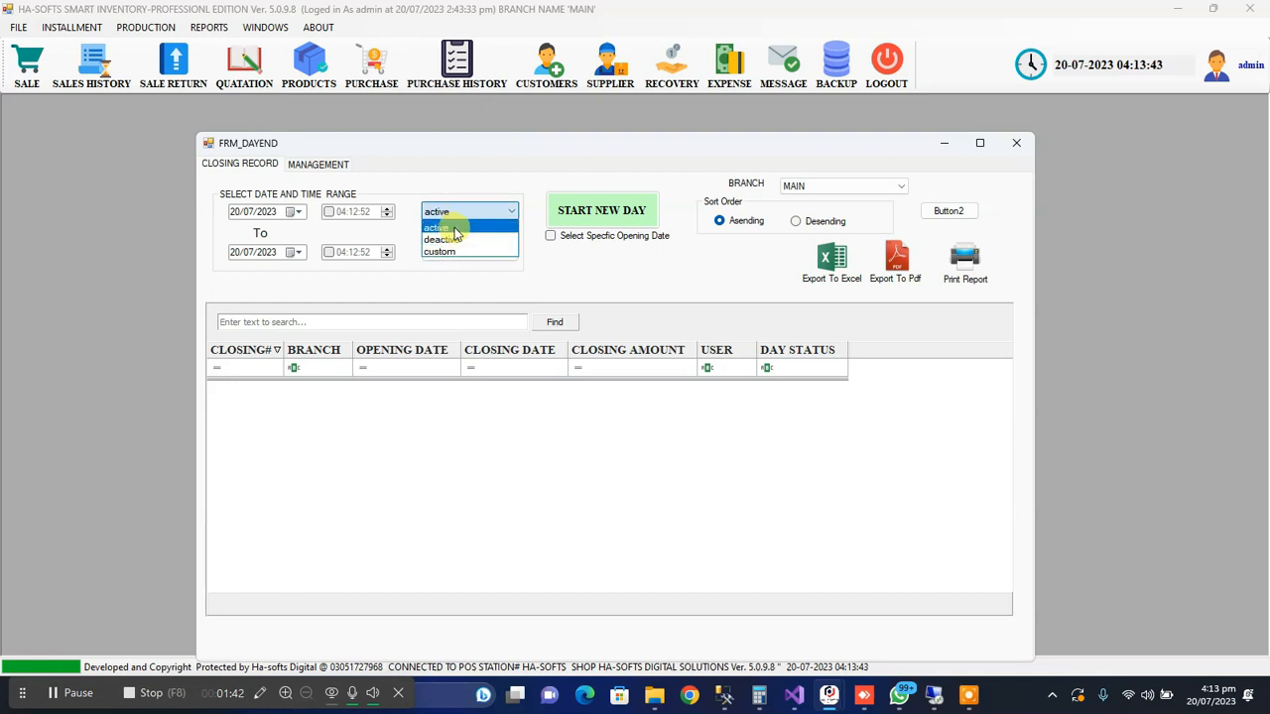
left_click(441, 227)
left_click(464, 246)
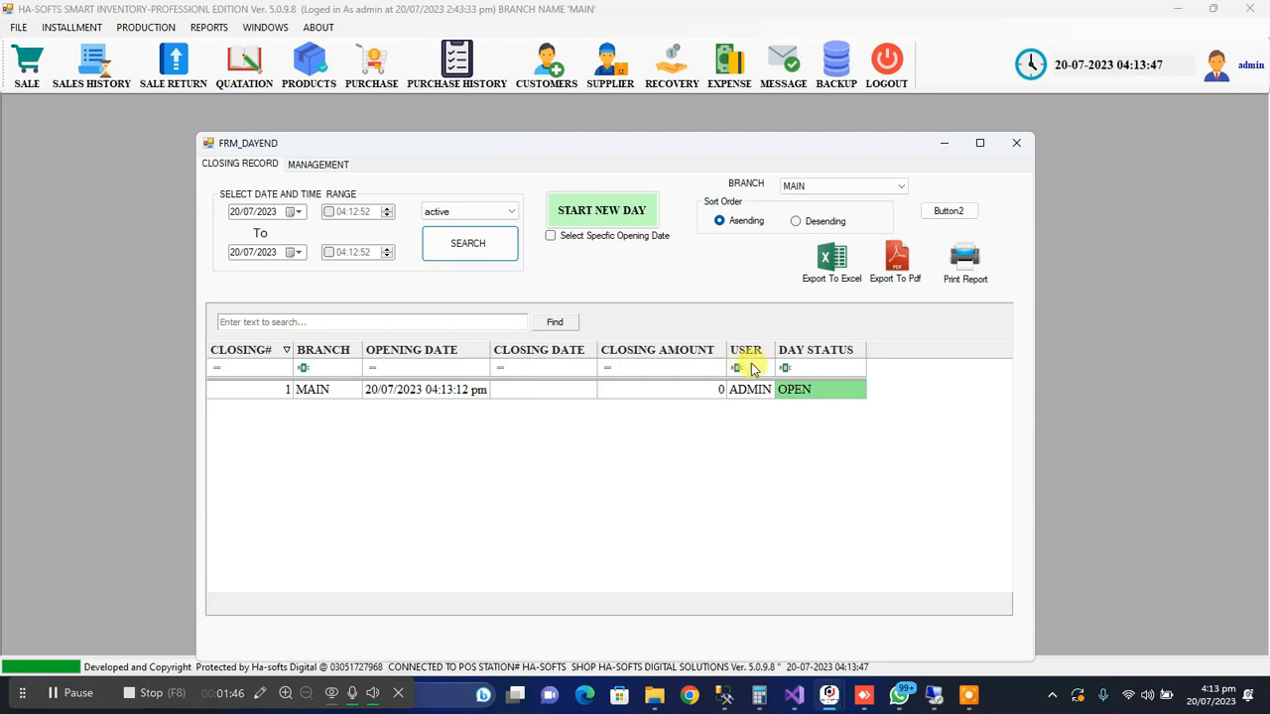
left_click(418, 391)
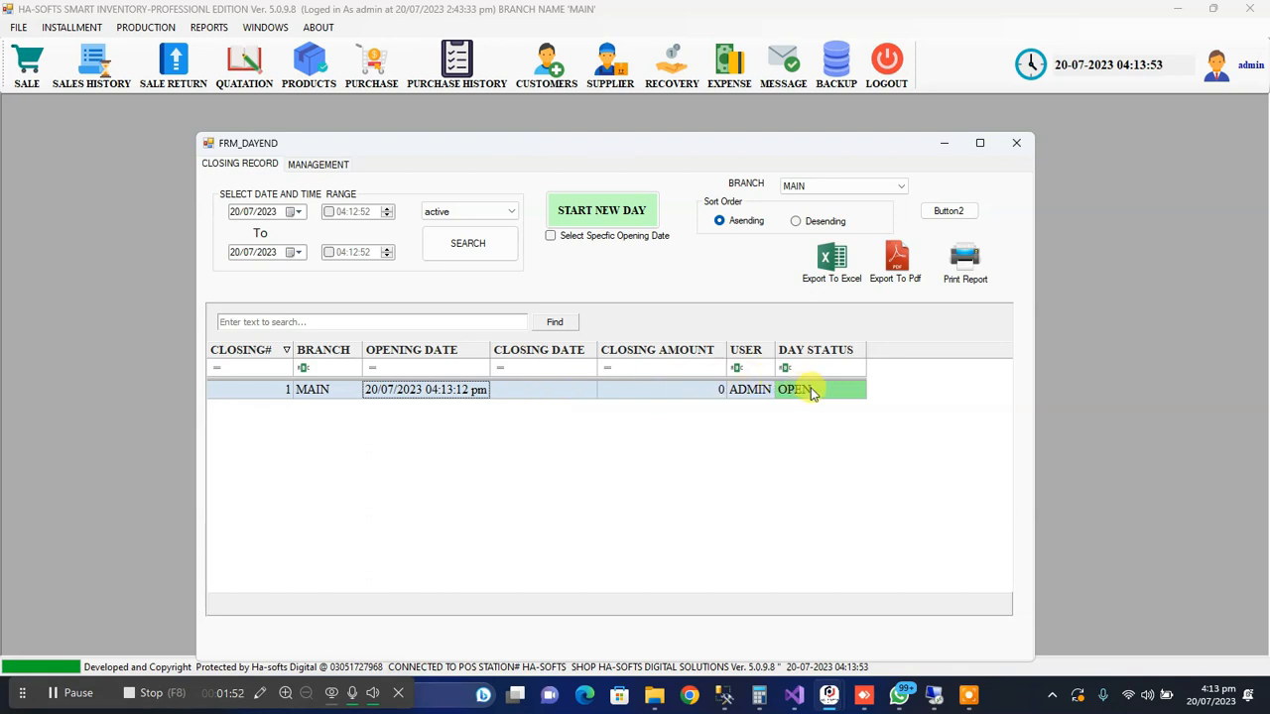
Search the closing records with the deactive status filter
left_click(447, 214)
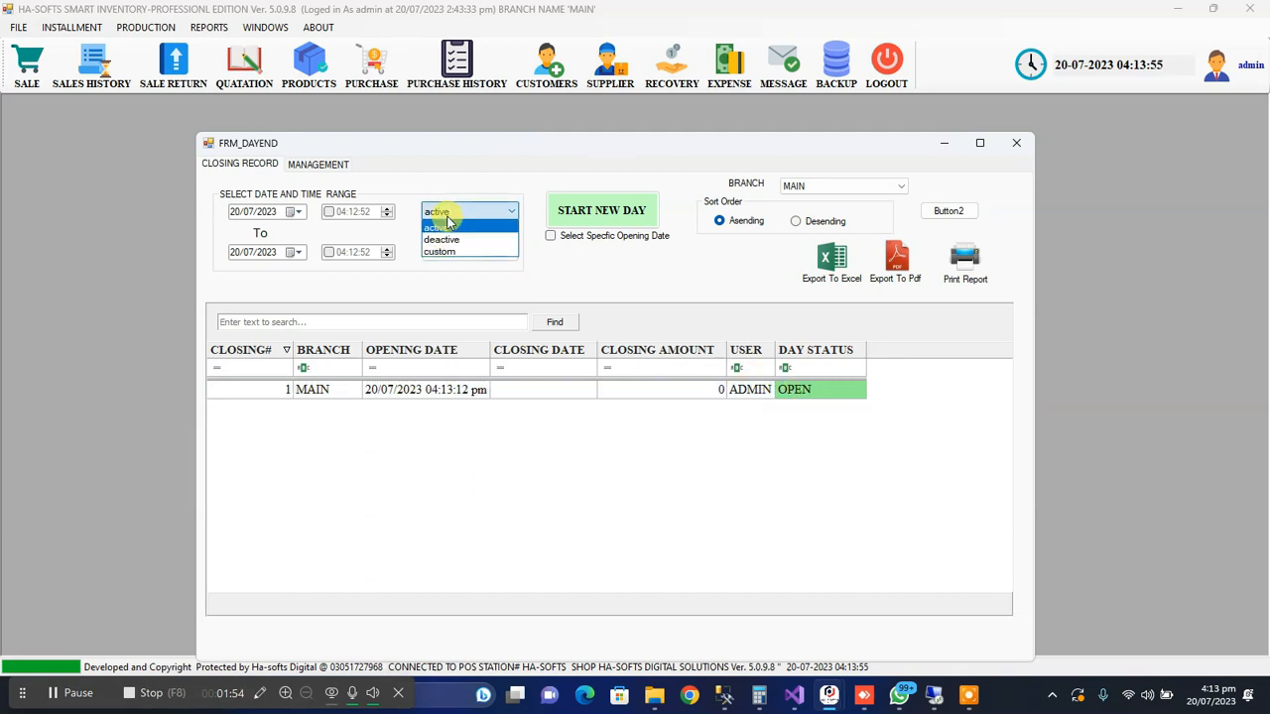
left_click(453, 240)
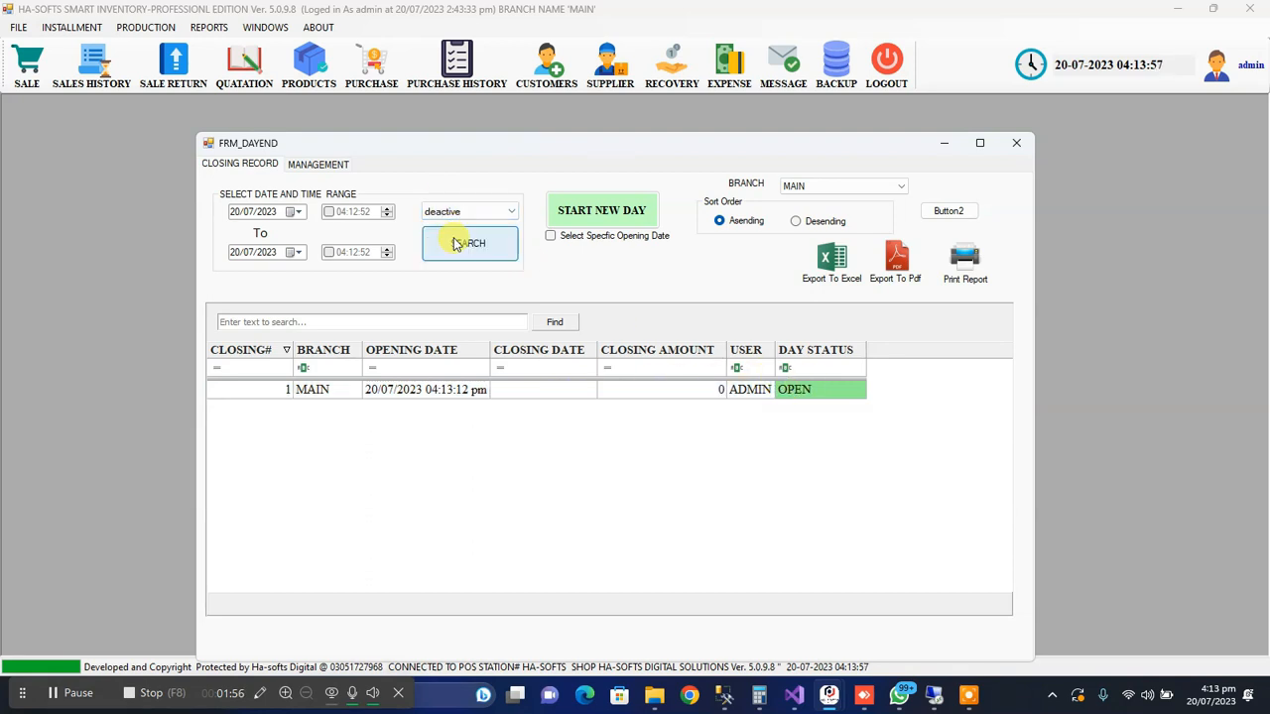
left_click(457, 247)
Search the closing records with the custom filter for the range 20/05/2023 to 20/07/2023
left_click(447, 214)
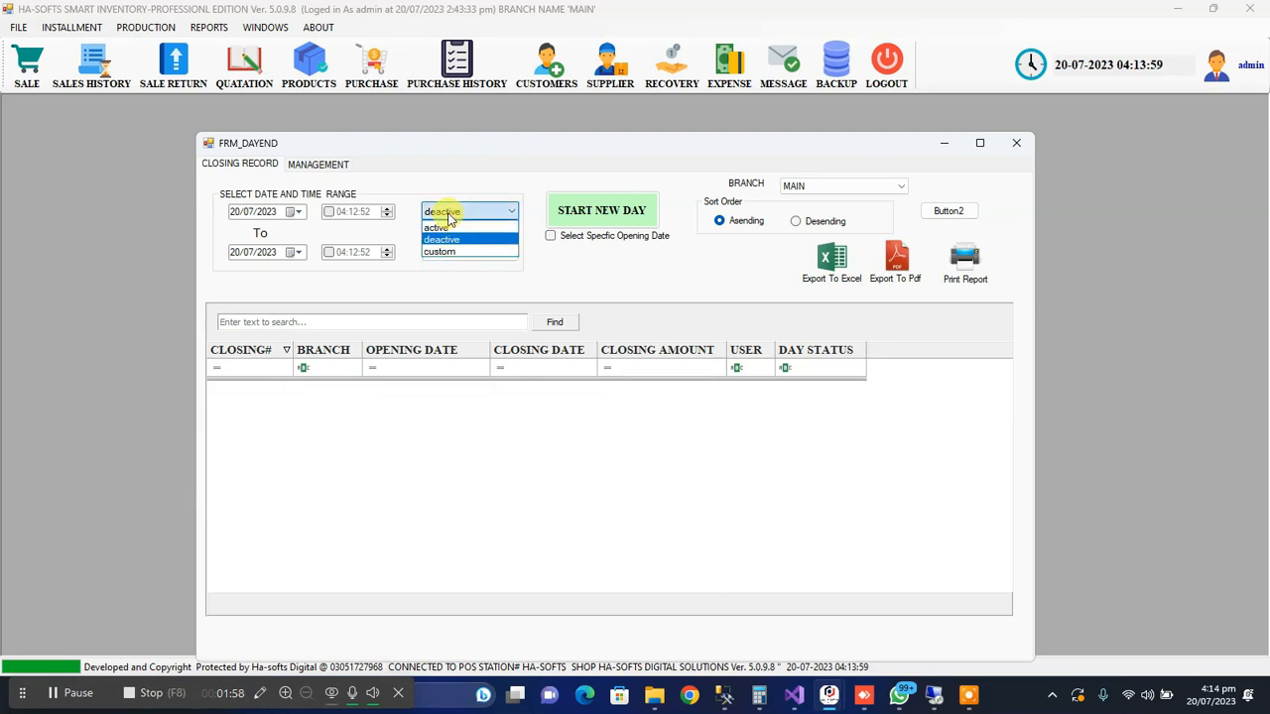
left_click(444, 251)
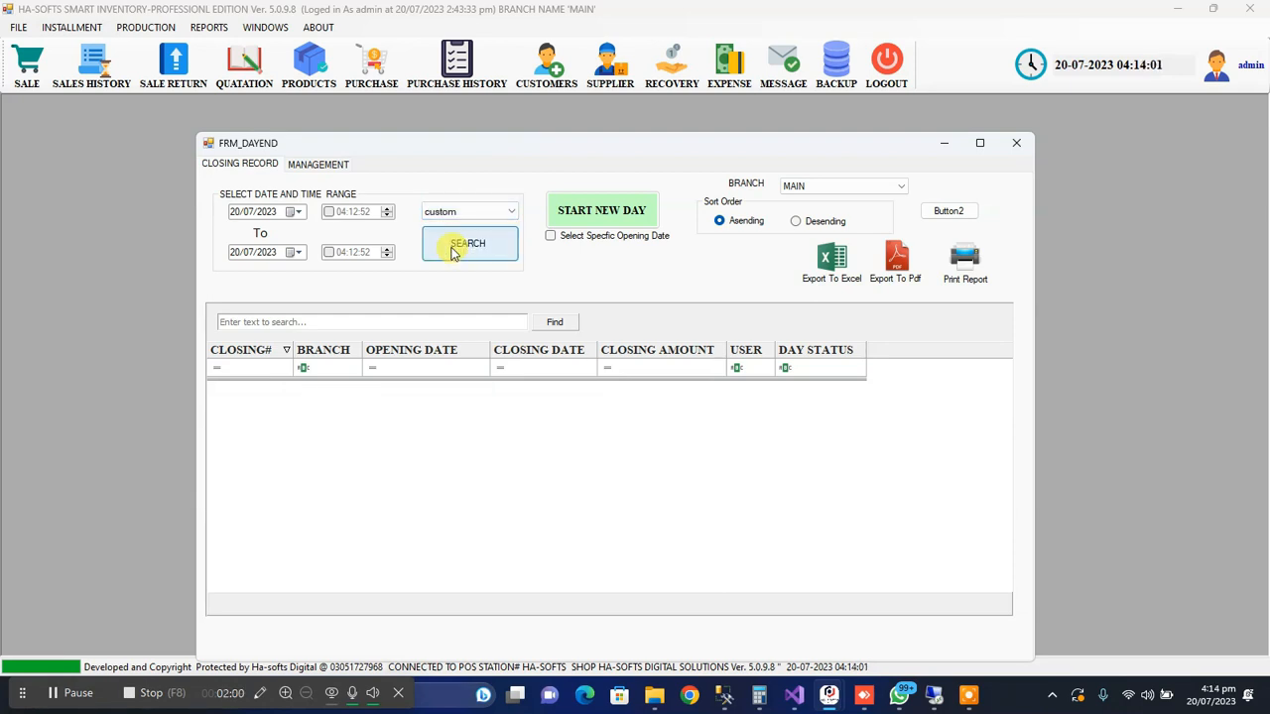
left_click(235, 215)
left_click(250, 215)
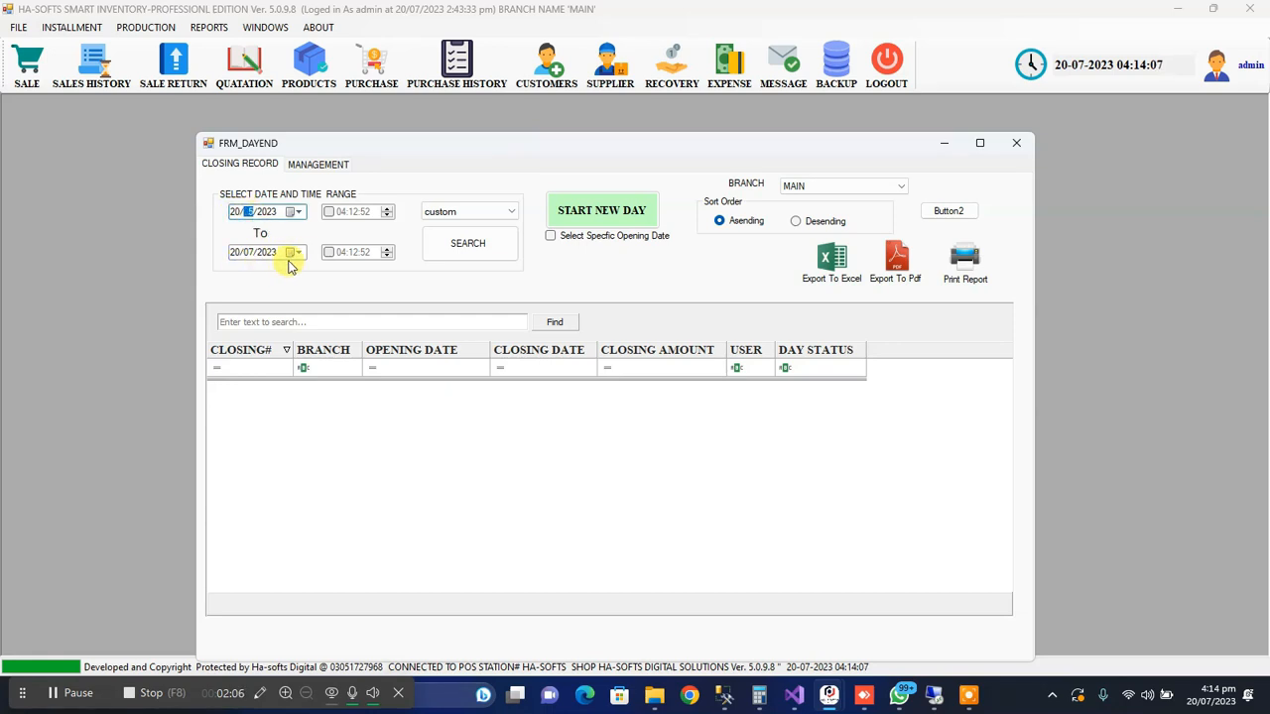
left_click(468, 248)
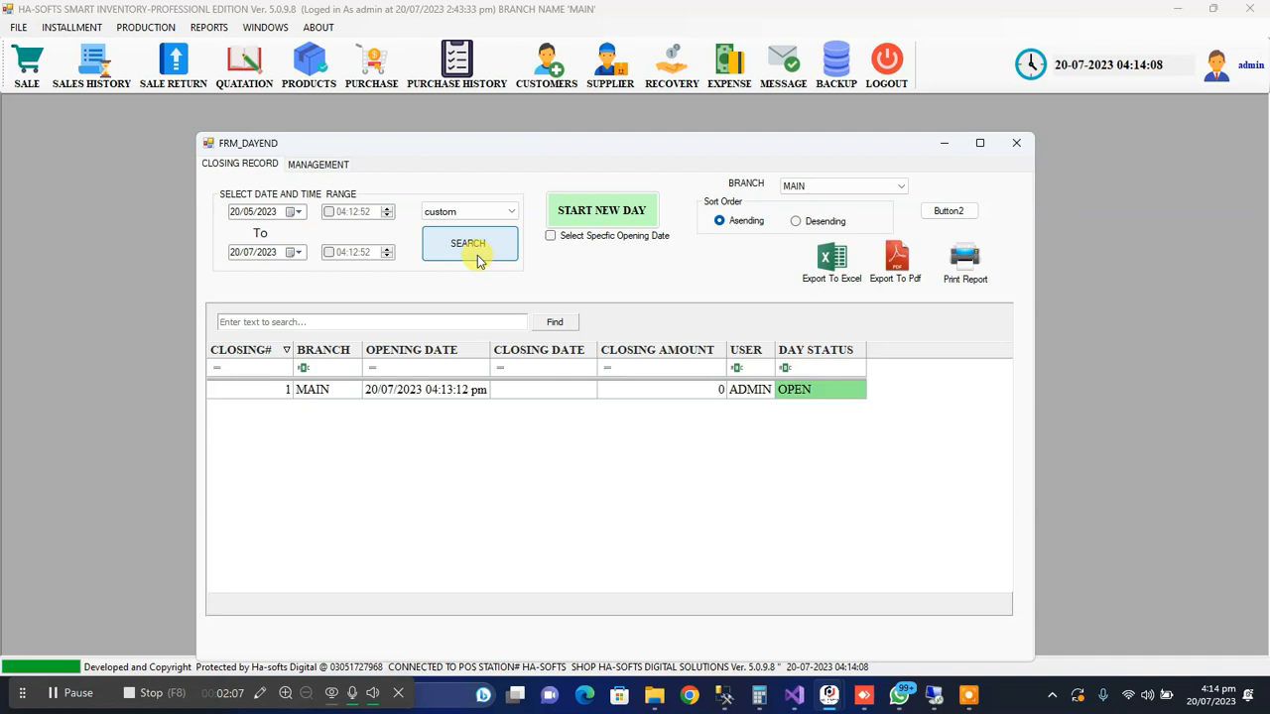
left_click(492, 391)
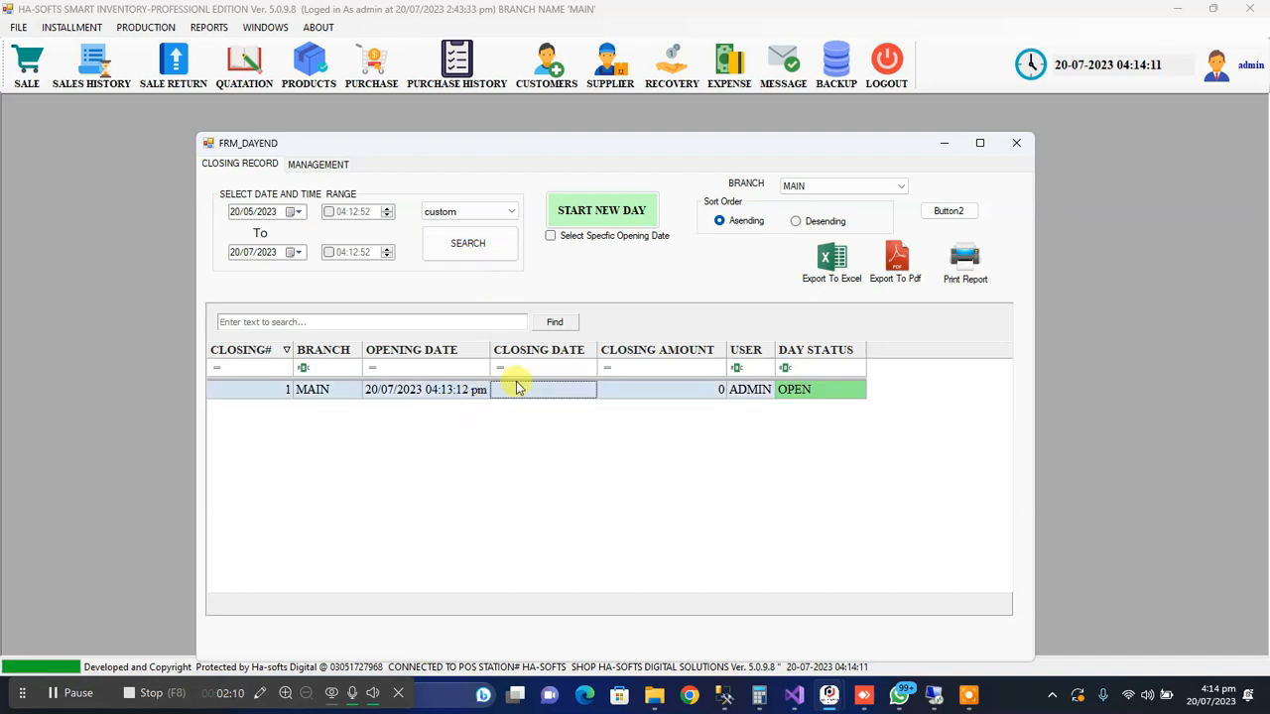
Open the MAIN branch's closing record in day-end management and reposition the form so all of it is visible
left_click_drag(567, 144, 664, 145)
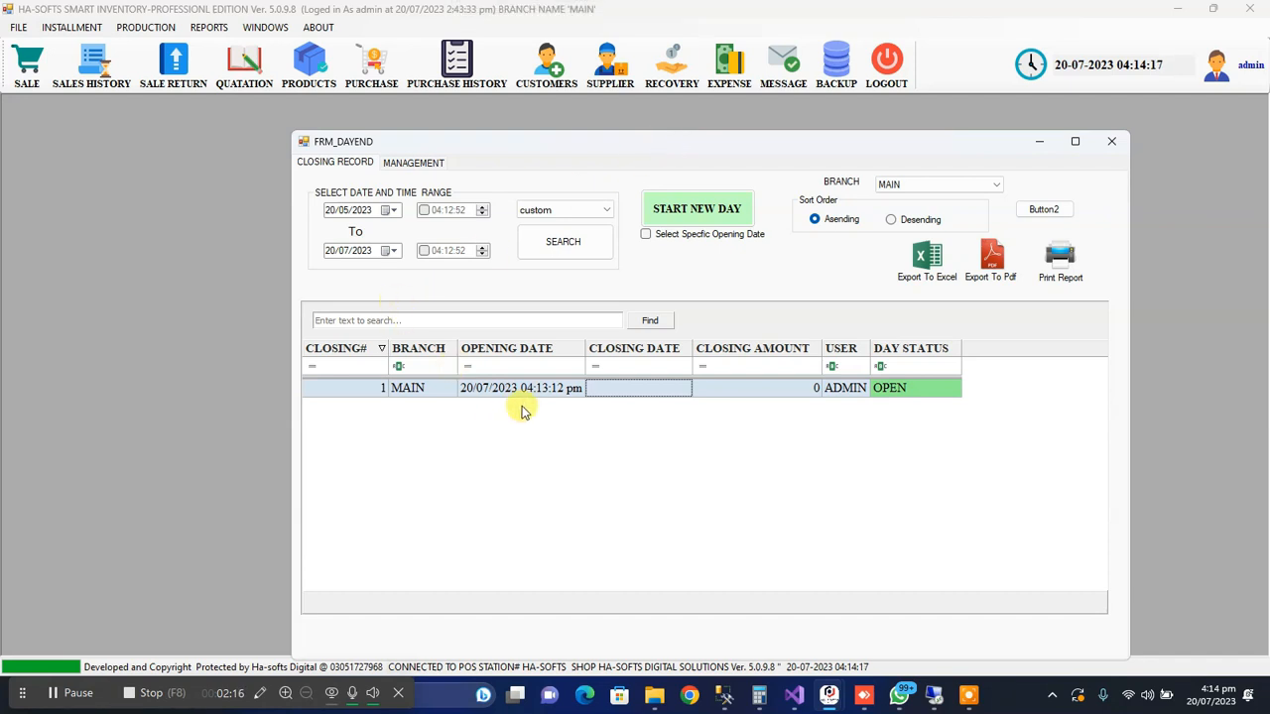
left_click(548, 392)
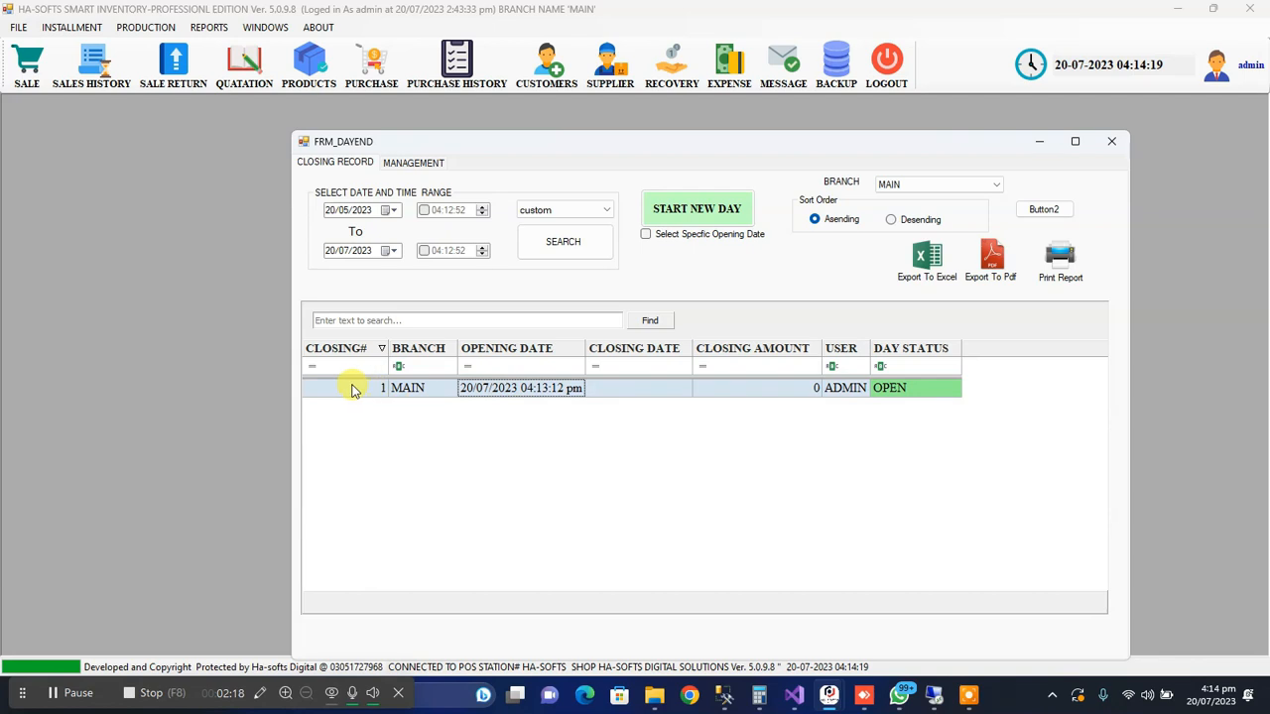
double_click(695, 390)
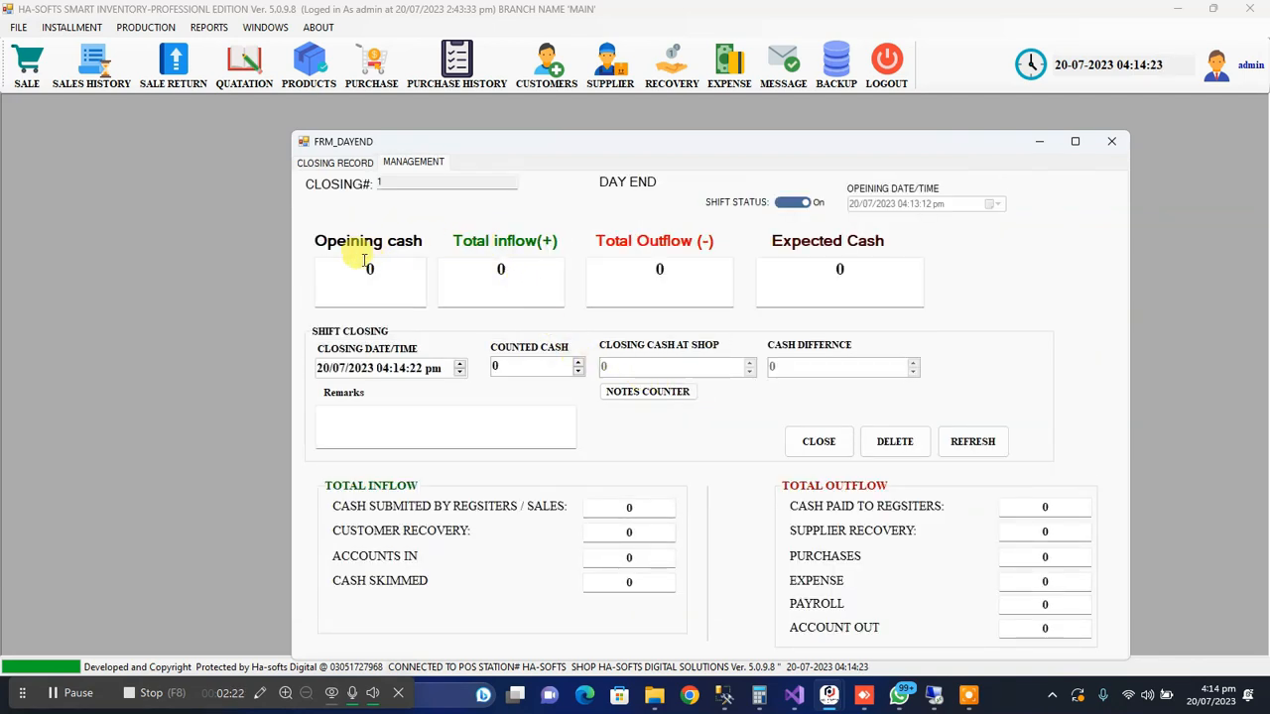
left_click_drag(524, 147, 442, 80)
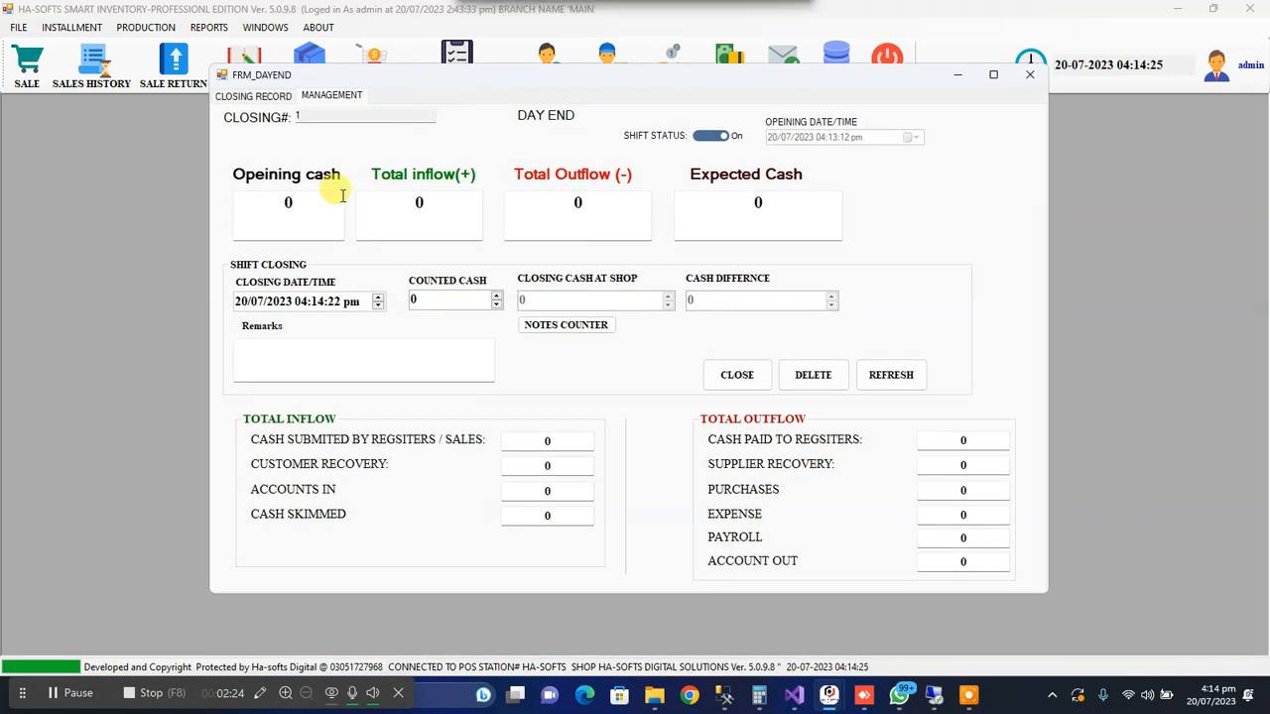
Examine the opening cash, total inflow and total outflow figures of the open day
left_click(288, 201)
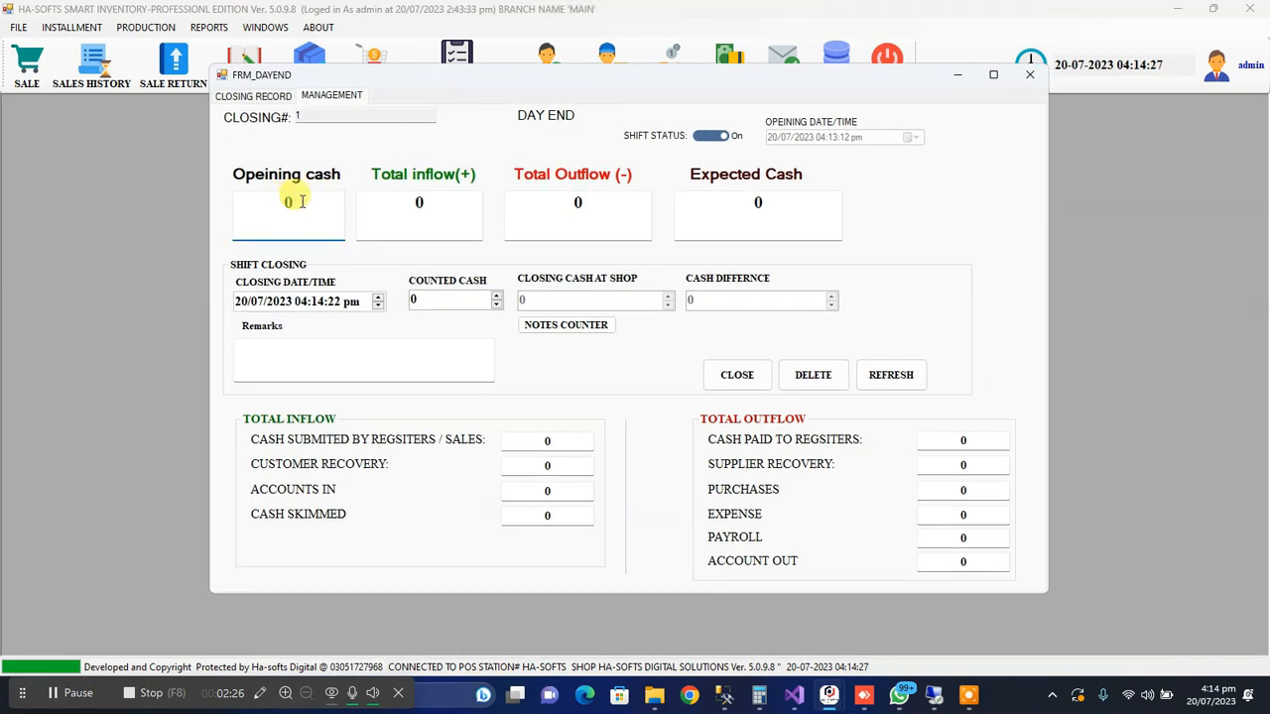
left_click_drag(304, 202, 281, 197)
left_click_drag(314, 200, 270, 202)
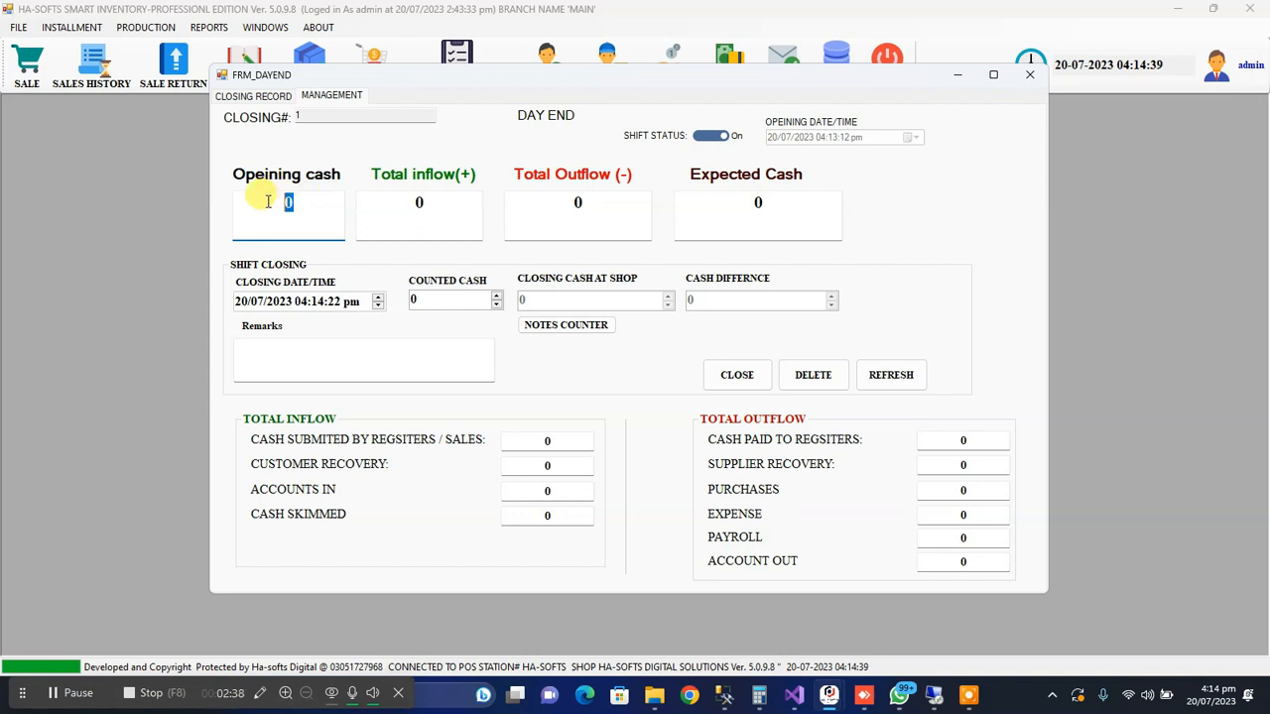
left_click(268, 201)
left_click_drag(277, 203, 306, 200)
left_click(322, 201)
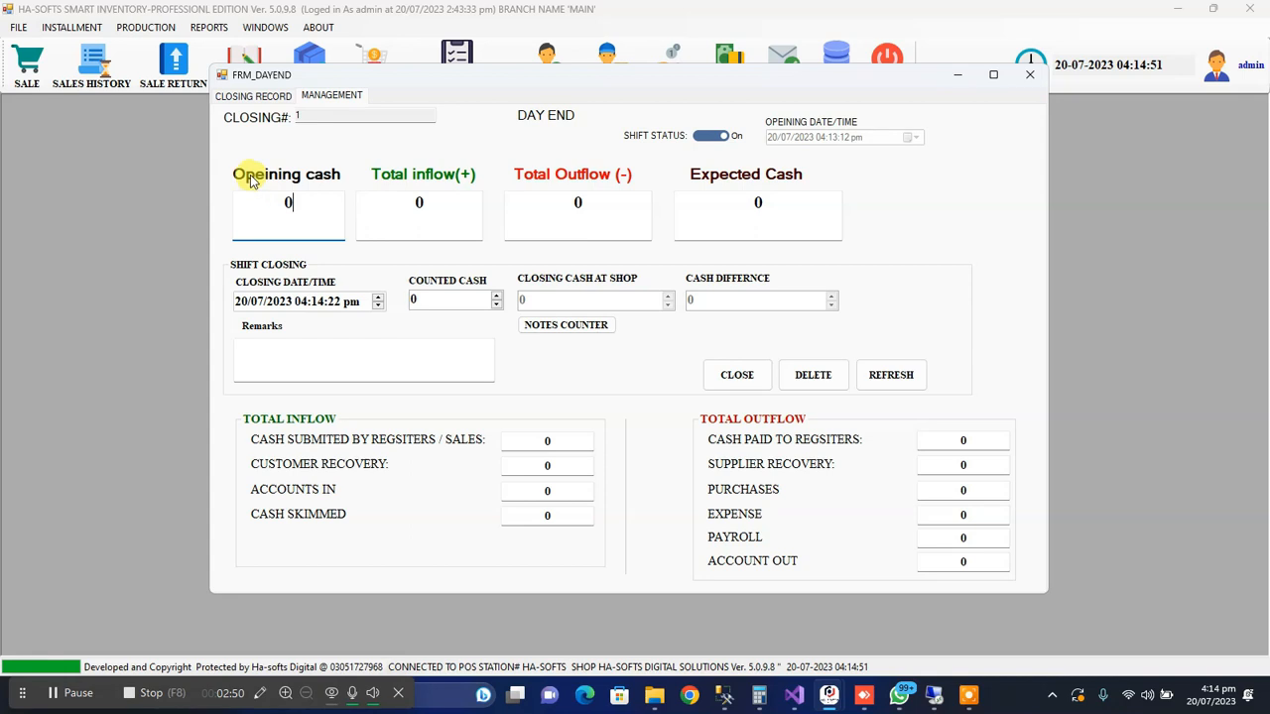
left_click(418, 198)
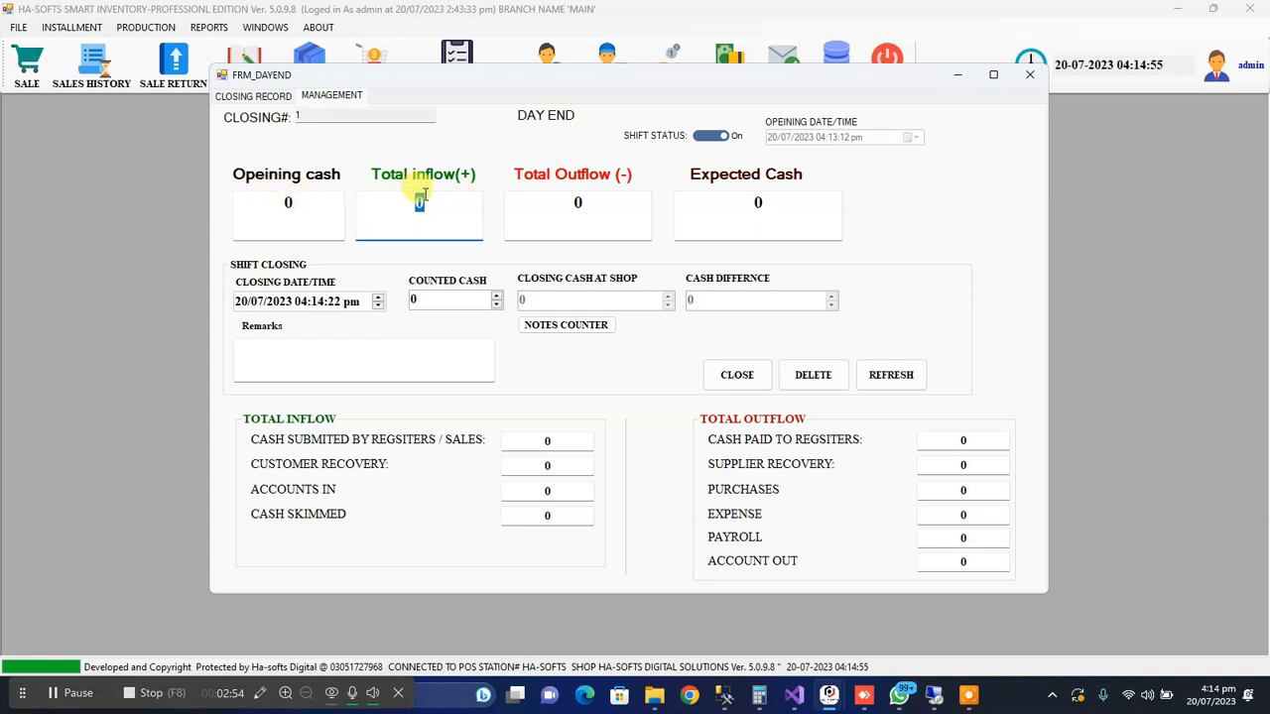
left_click(563, 201)
left_click_drag(565, 201, 589, 200)
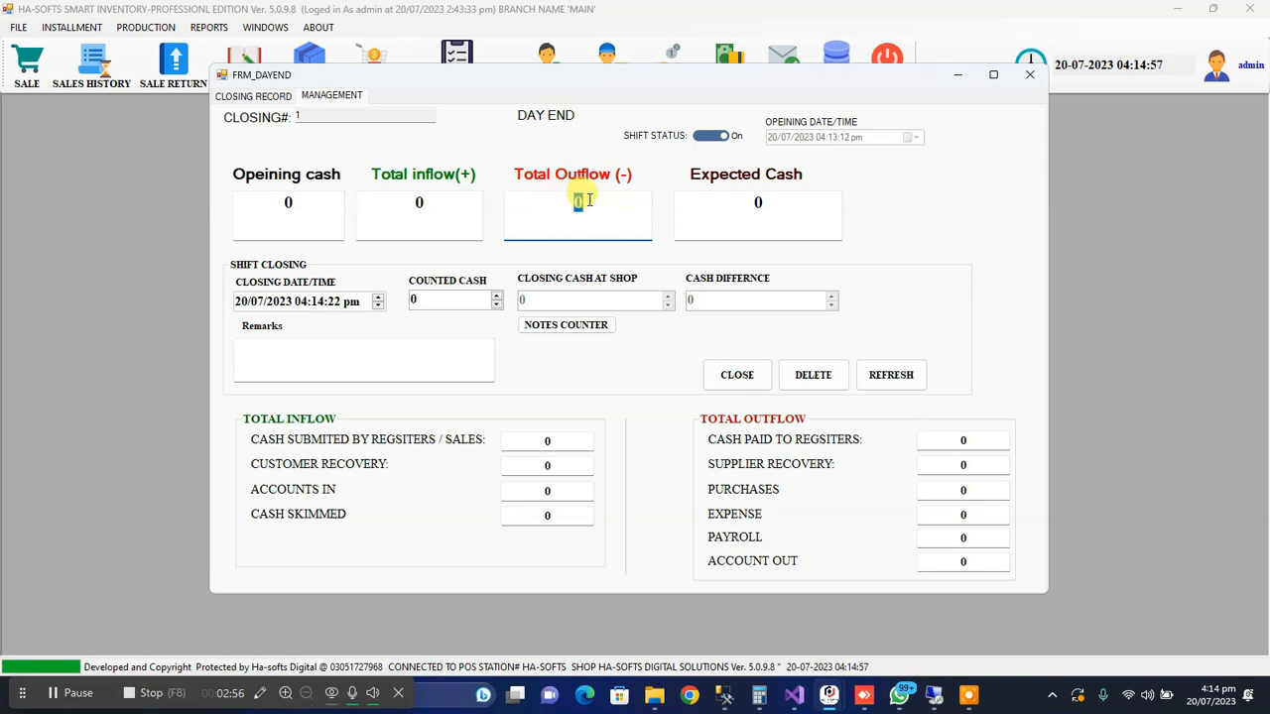
left_click(442, 202)
left_click_drag(409, 201, 436, 201)
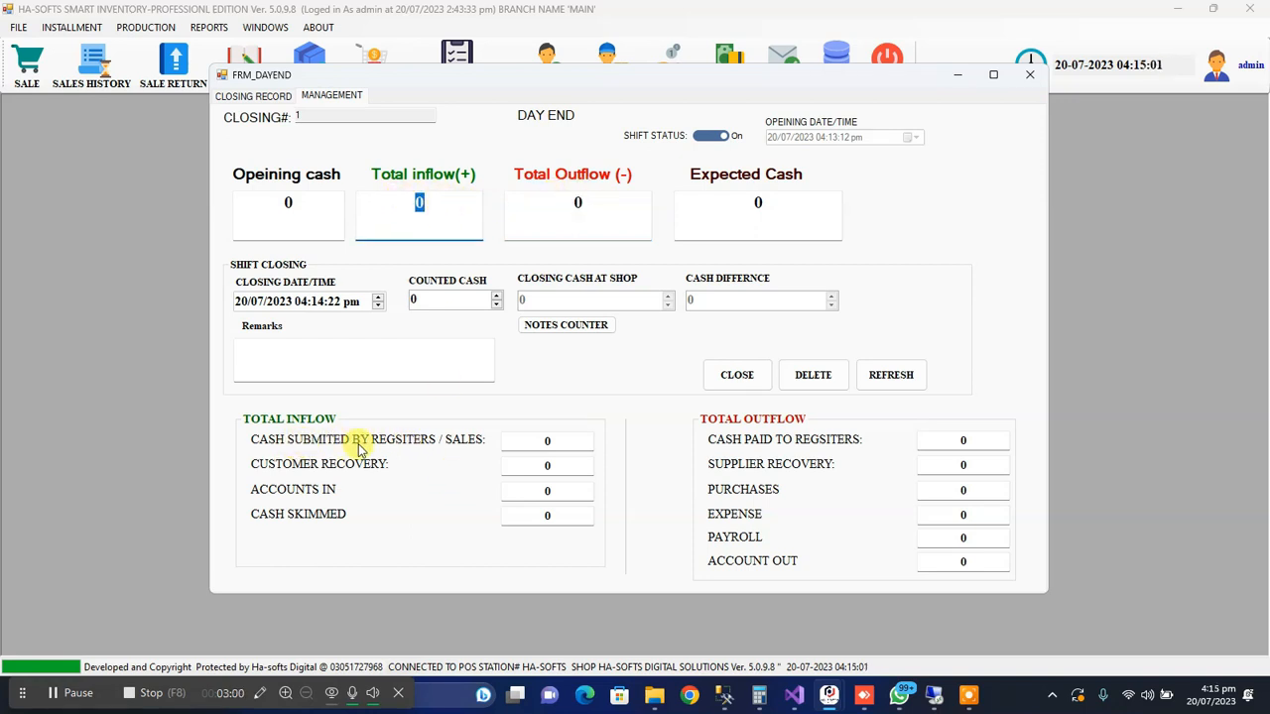
Examine the expected cash and the inflow breakdown for cash submitted by registers/sales and customer recovery
left_click(524, 439)
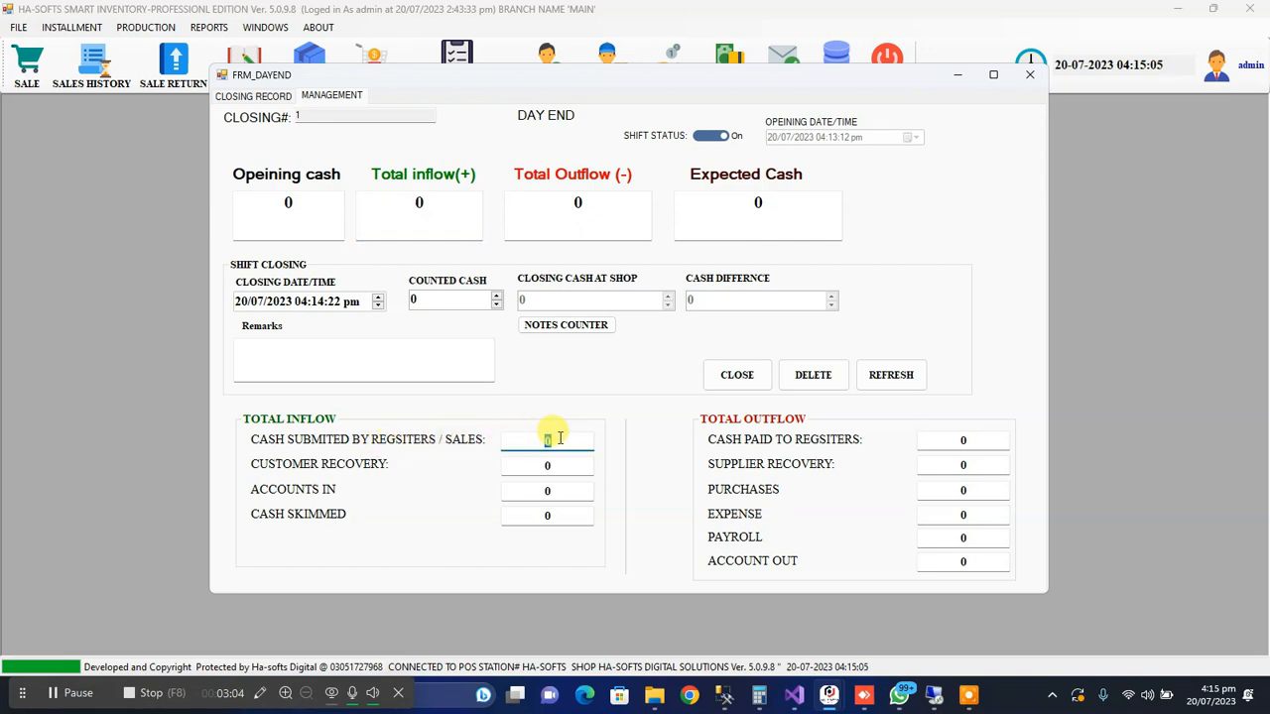
left_click(561, 438)
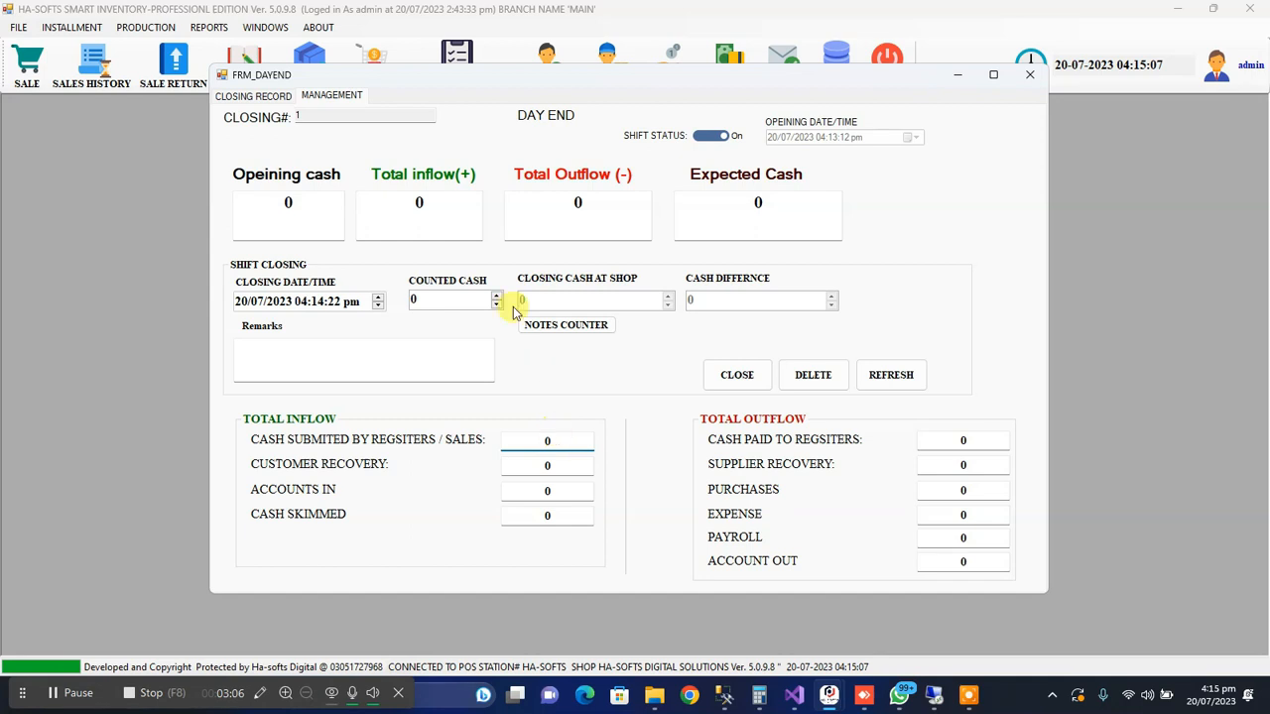
left_click_drag(538, 440, 561, 441)
left_click(733, 209)
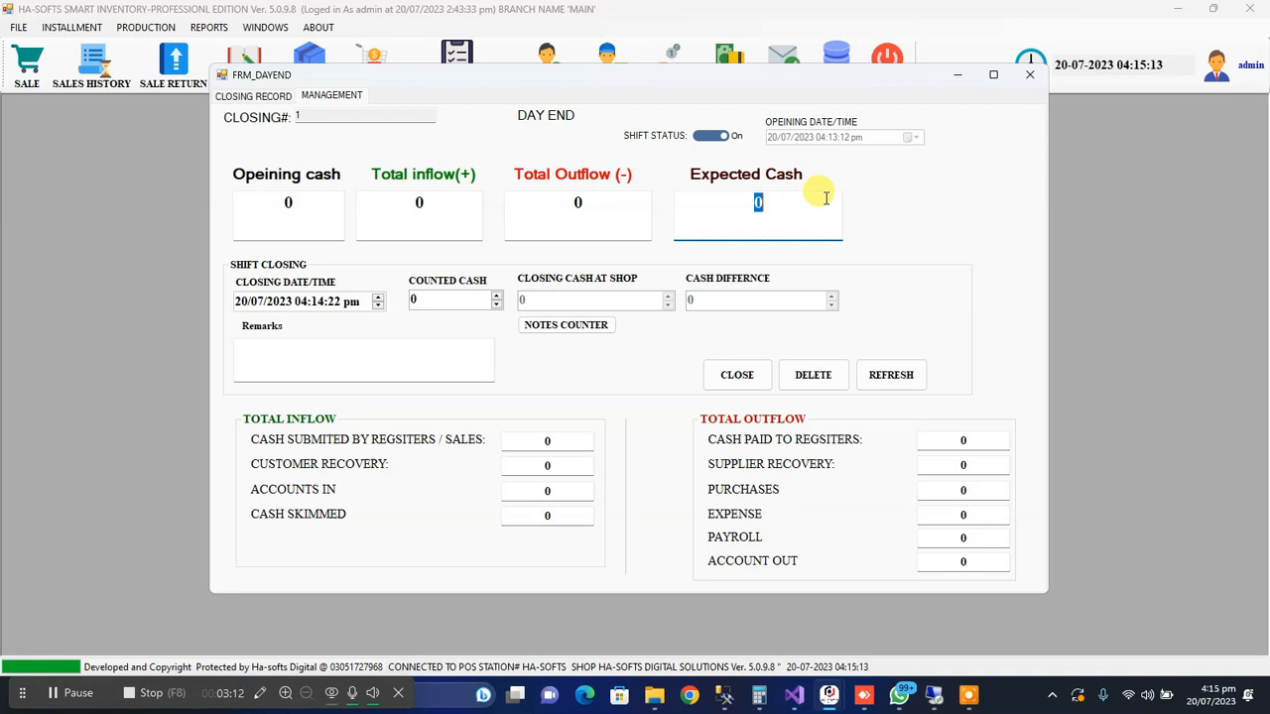
left_click(544, 441)
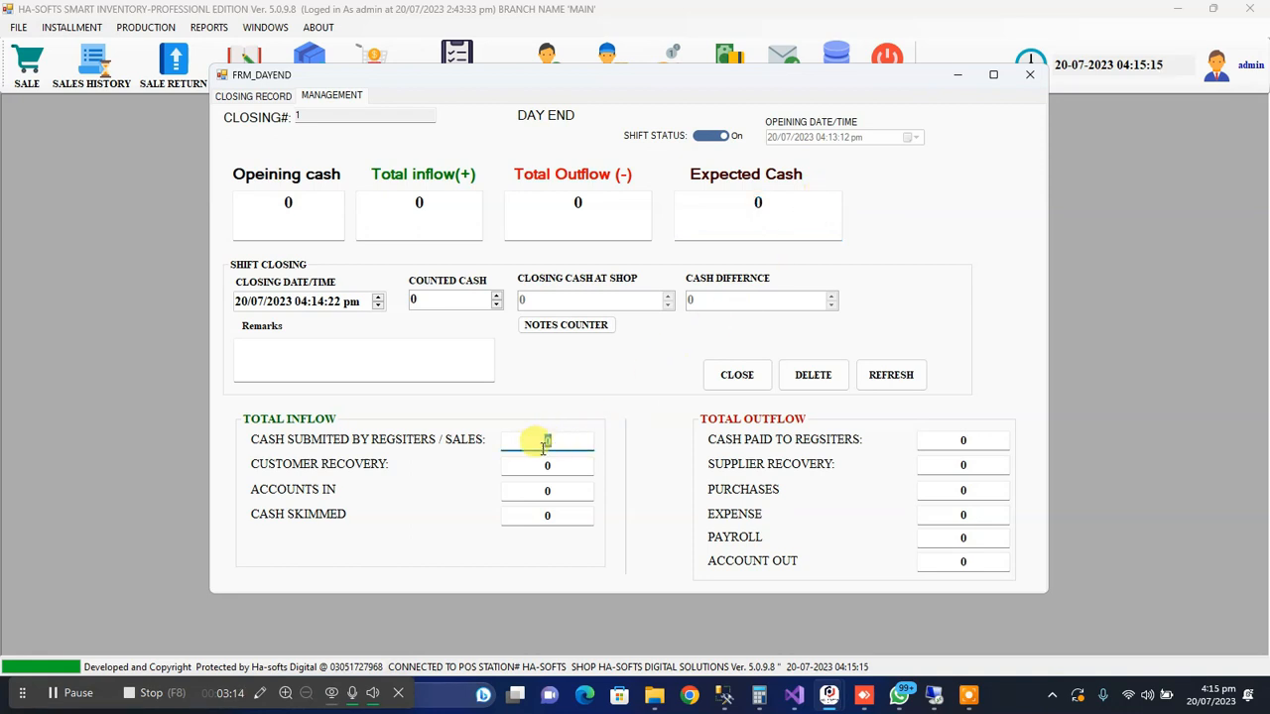
left_click(558, 440)
left_click(415, 200)
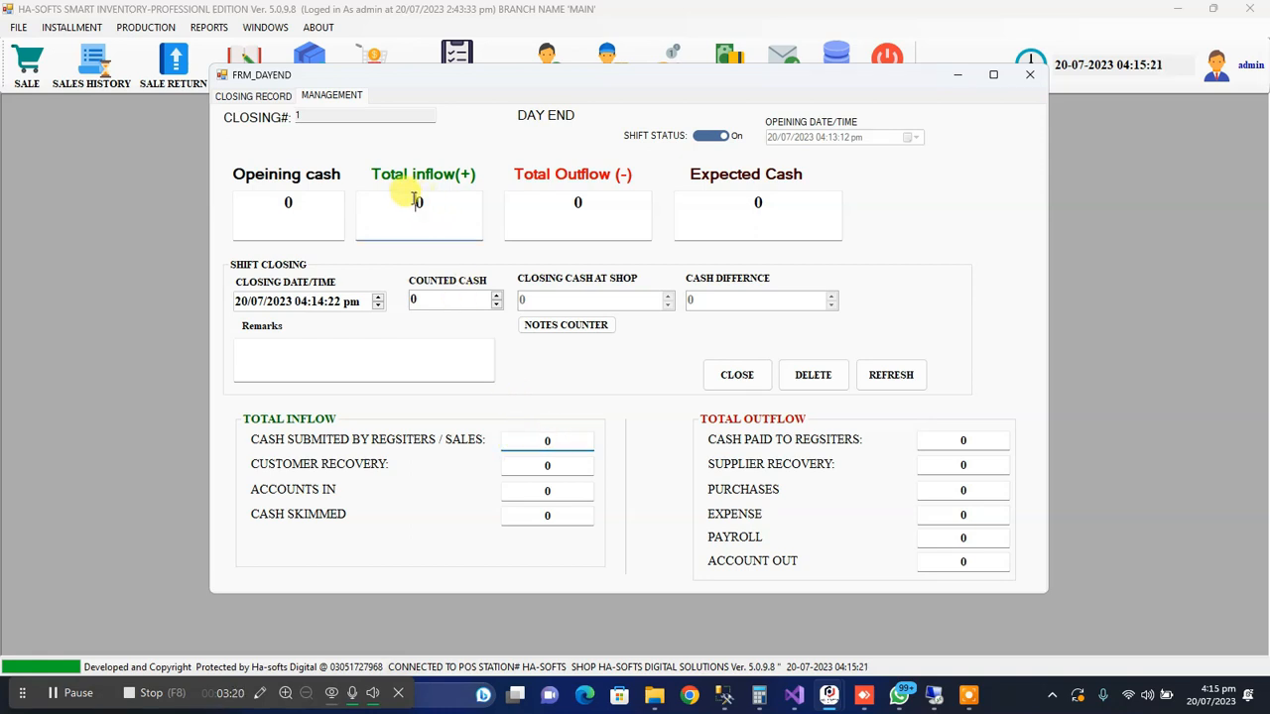
left_click(554, 466)
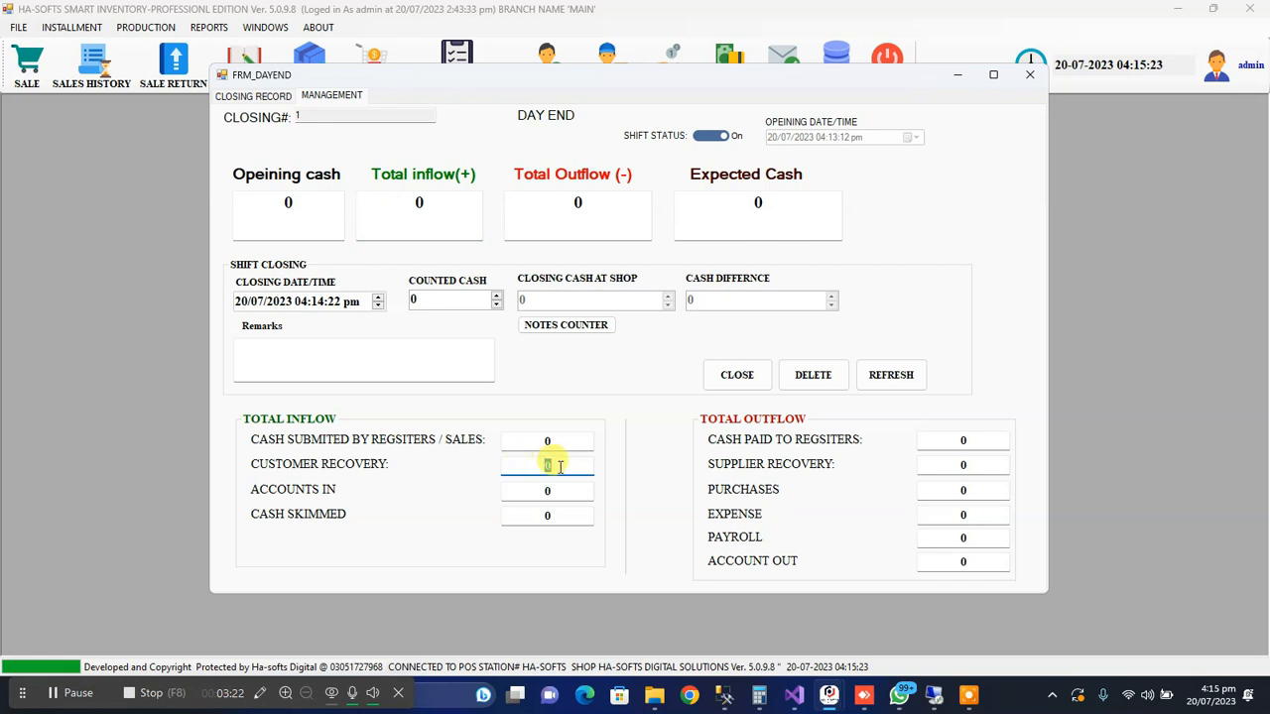
left_click(555, 463)
left_click_drag(551, 462, 533, 463)
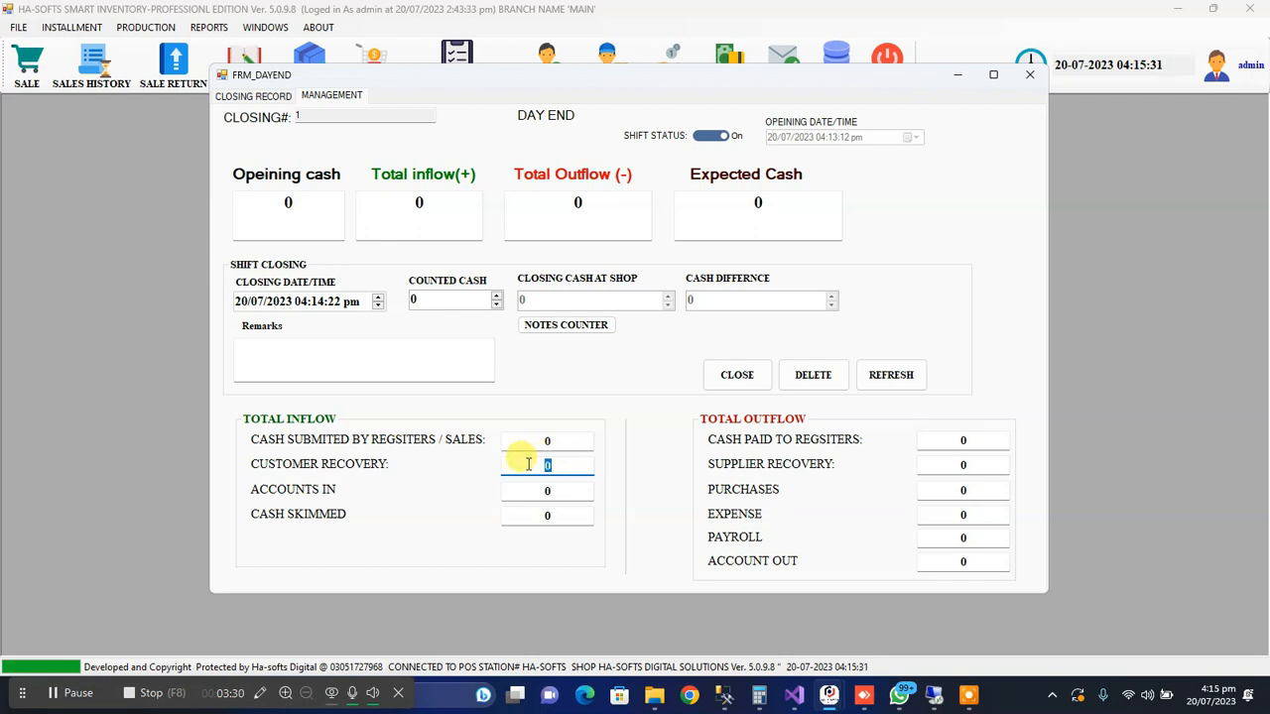
Examine the accounts-in inflow figure and the cash voucher types under accounts, returning to the day-end form
left_click(563, 491)
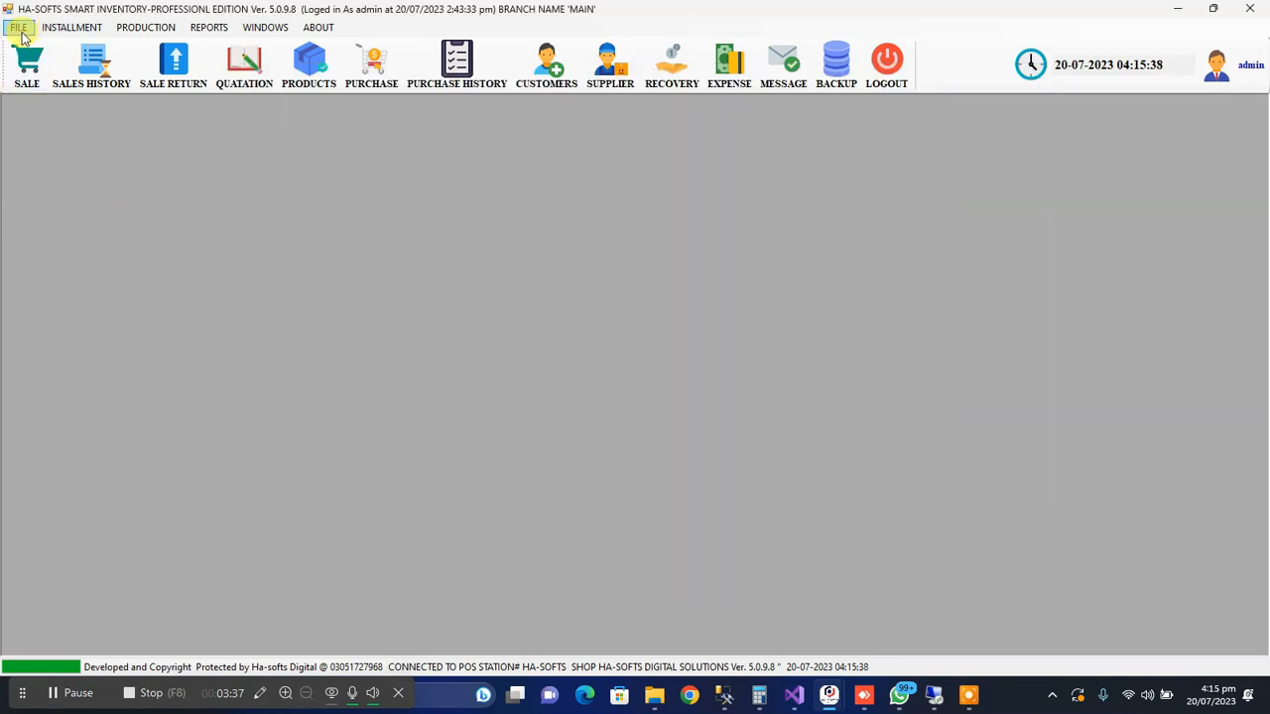
left_click(30, 64)
left_click(18, 27)
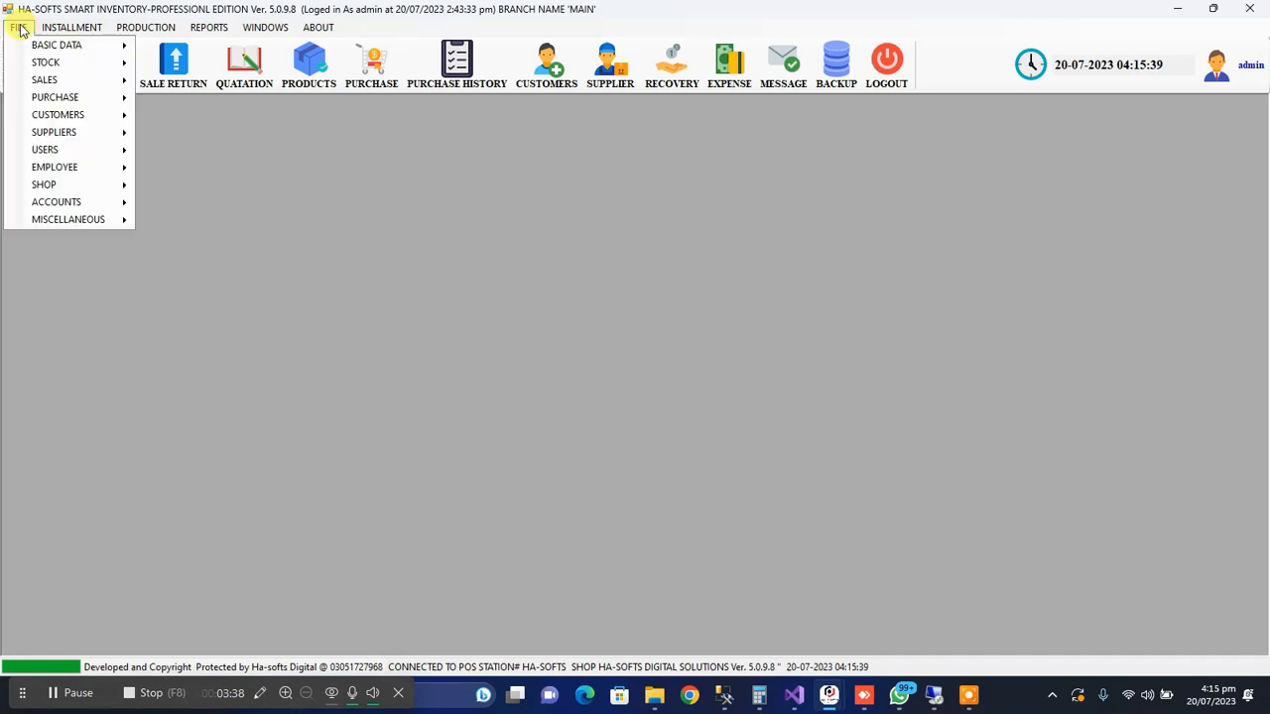
mouse_move(133, 209)
mouse_move(241, 221)
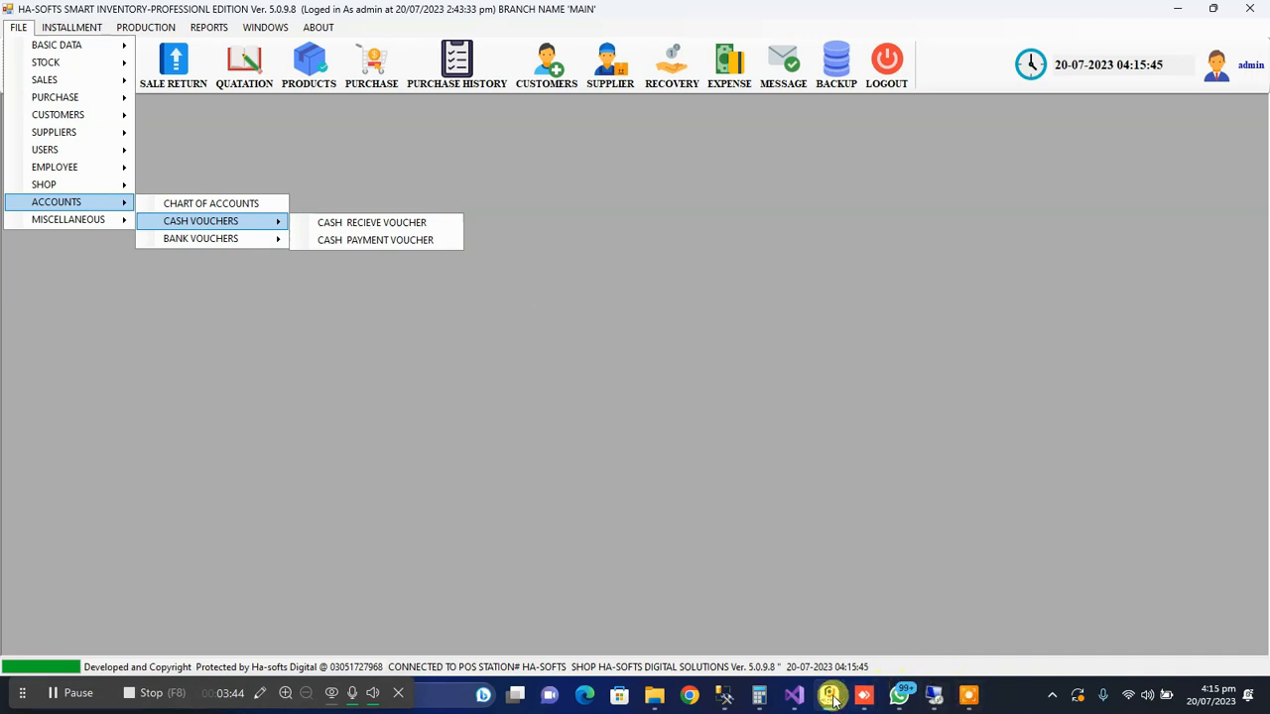
mouse_move(829, 700)
left_click(911, 600)
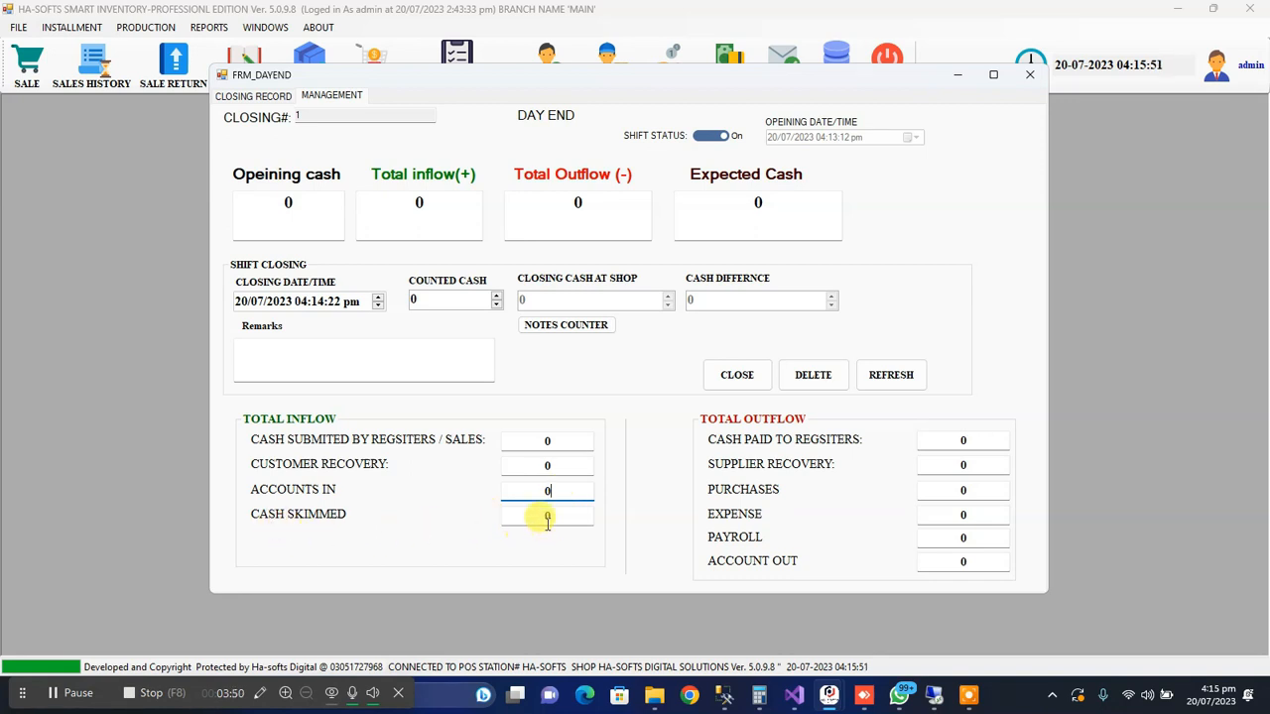
Examine the cash skimmed inflow figure and the sales options that include shift management, returning to the day-end form
left_click(547, 517)
mouse_move(568, 519)
left_mouse_down()
mouse_move(530, 520)
mouse_move(561, 517)
left_mouse_up()
left_click(25, 32)
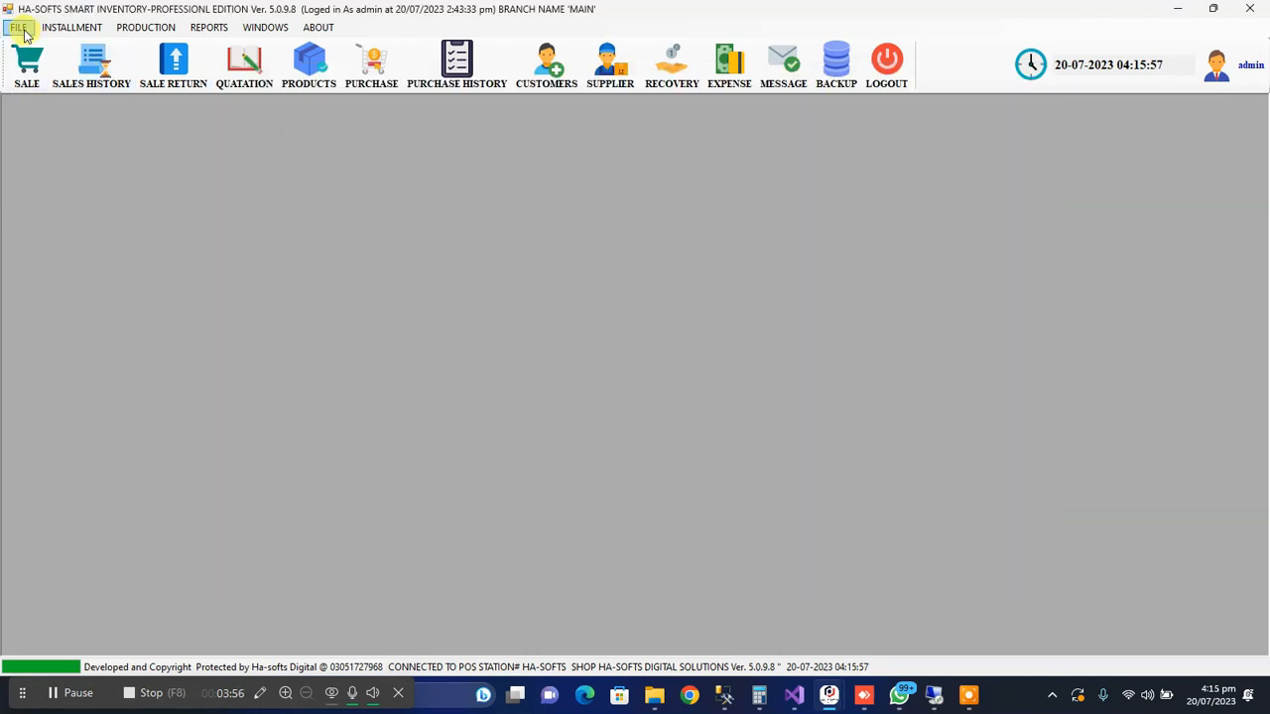
left_click(24, 32)
mouse_move(102, 83)
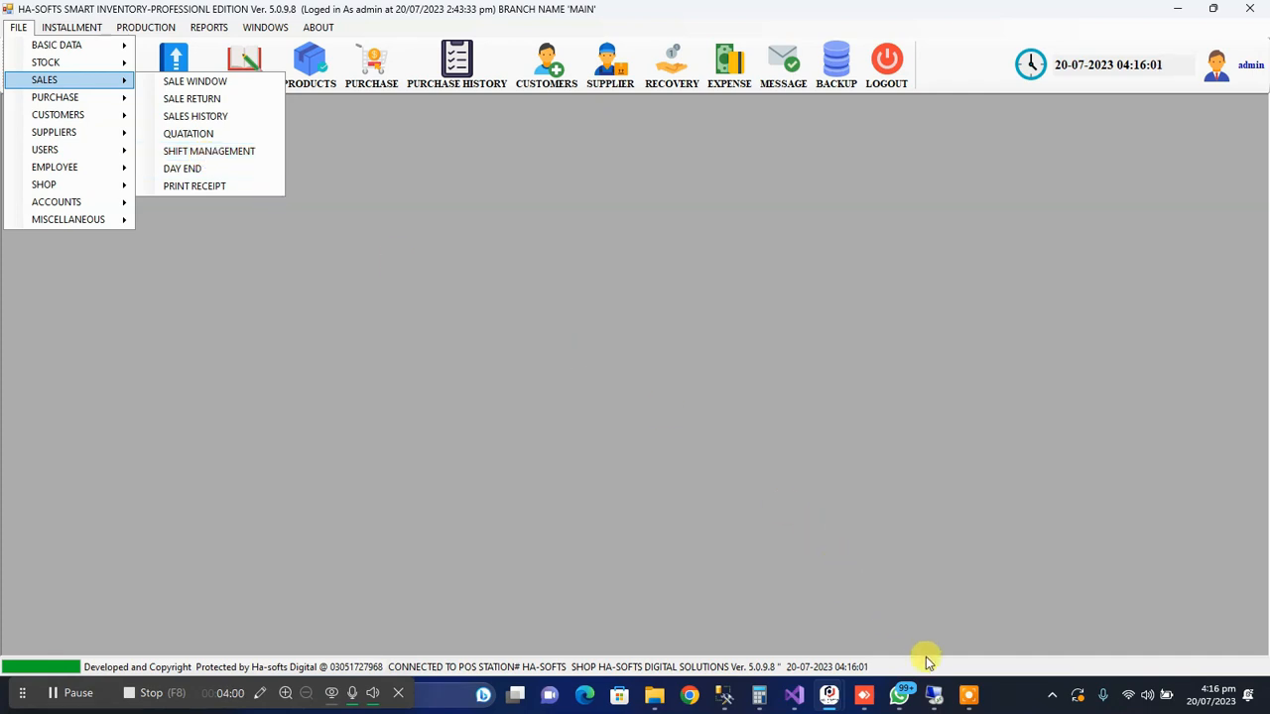
mouse_move(958, 696)
mouse_move(848, 702)
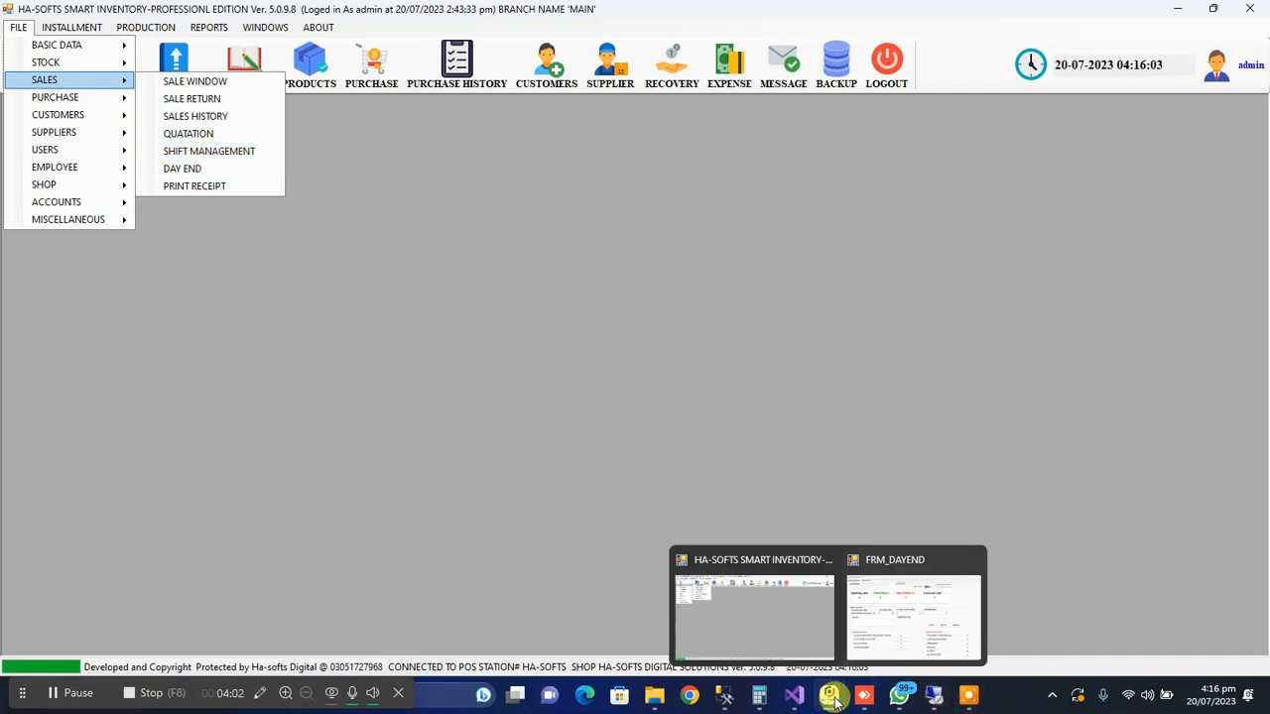
left_click(881, 631)
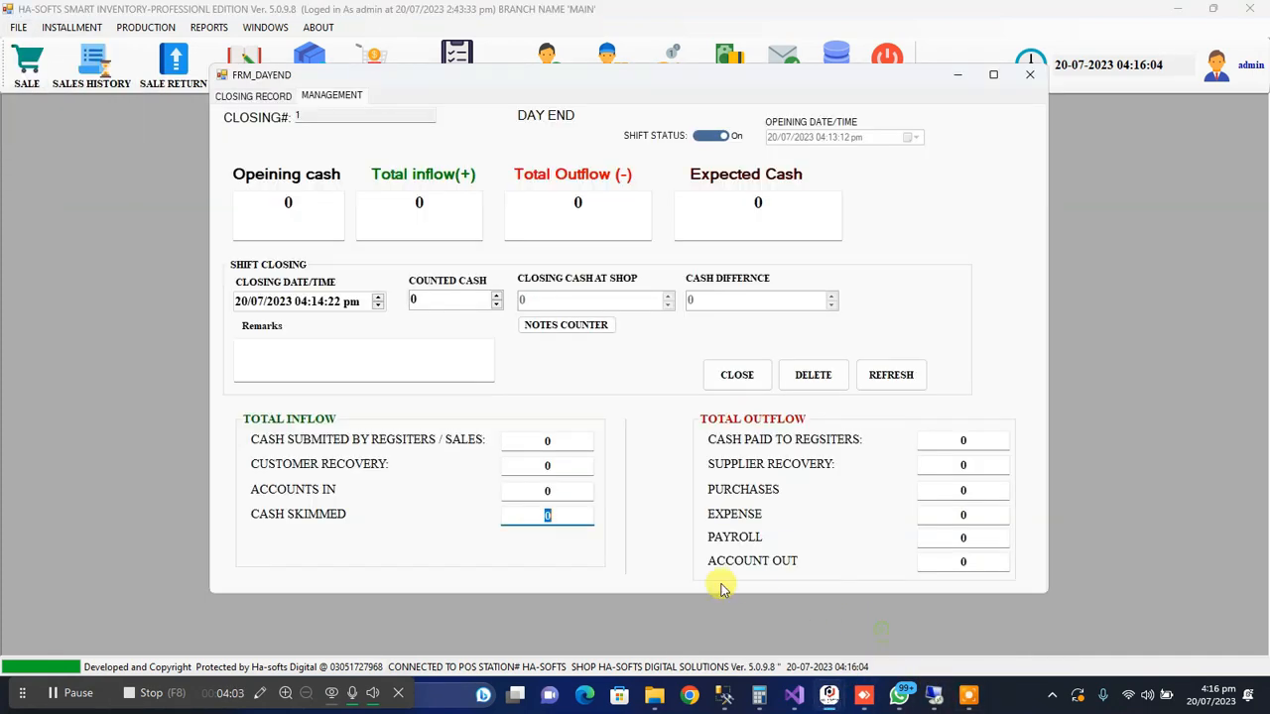
double_click(572, 517)
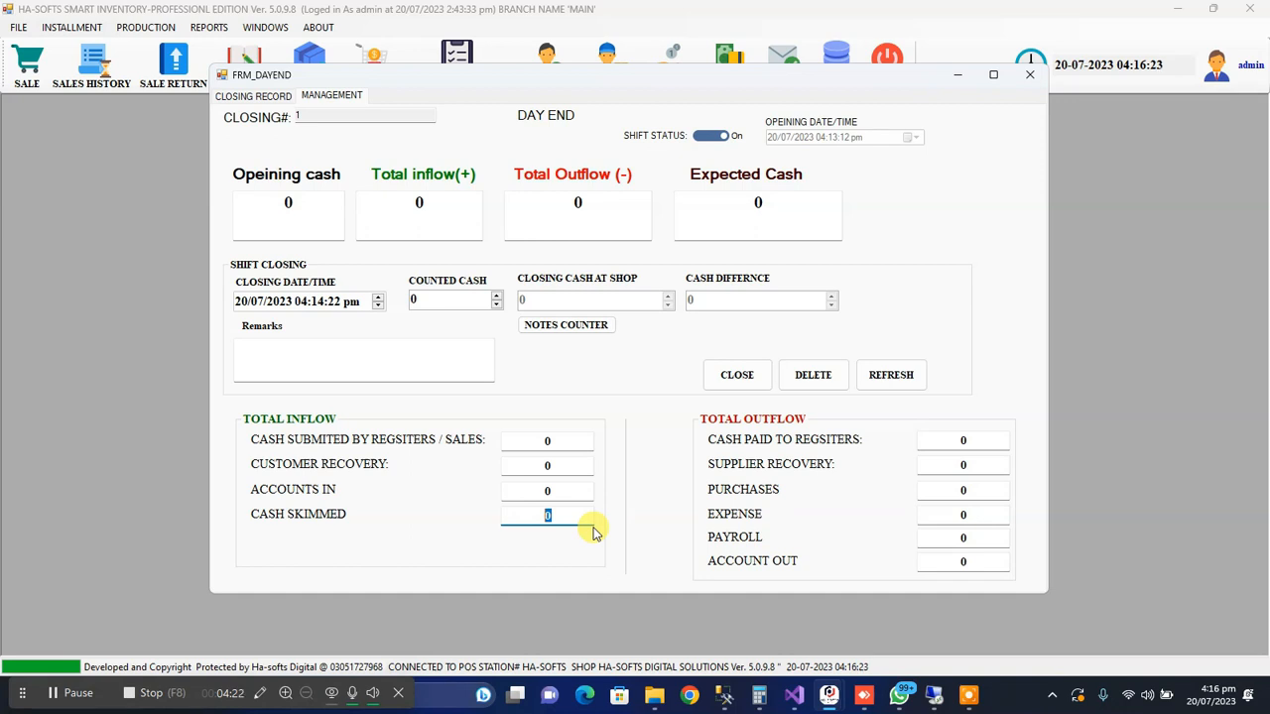
left_click(589, 517)
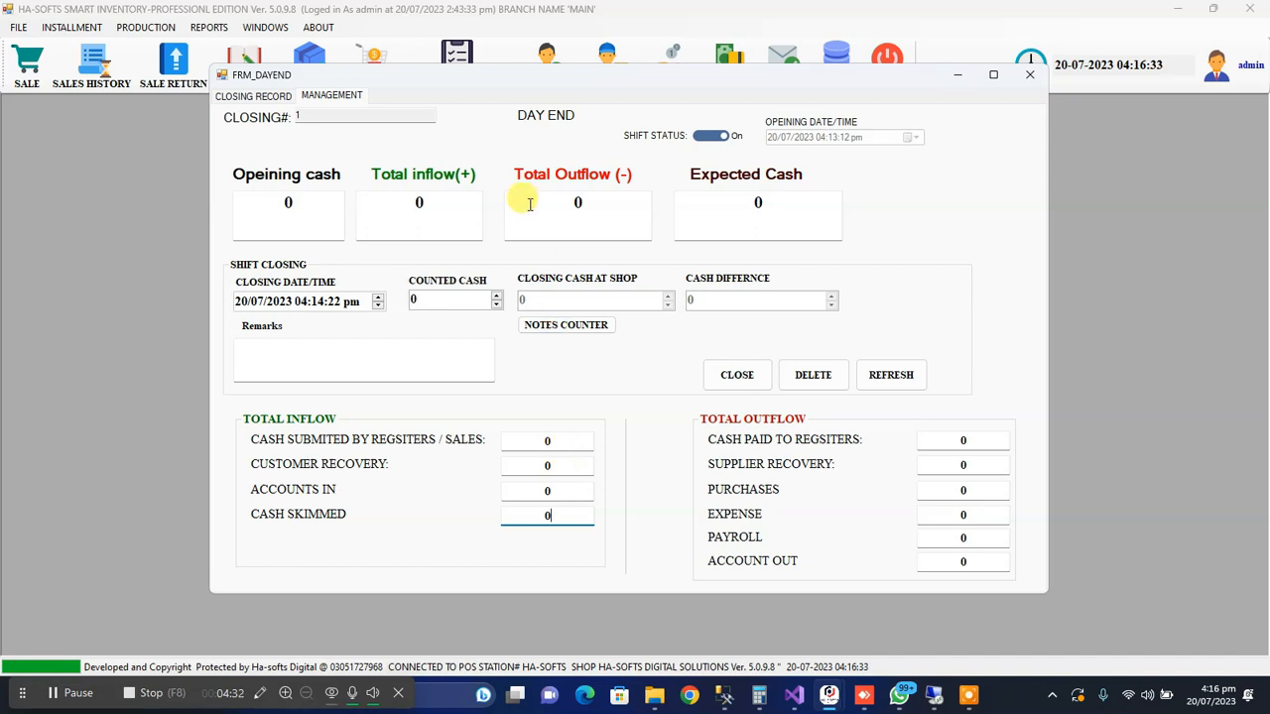
Examine the outflow breakdown for cash paid to registers, supplier recovery, purchases, expense and payroll
left_click(972, 441)
left_click(949, 443)
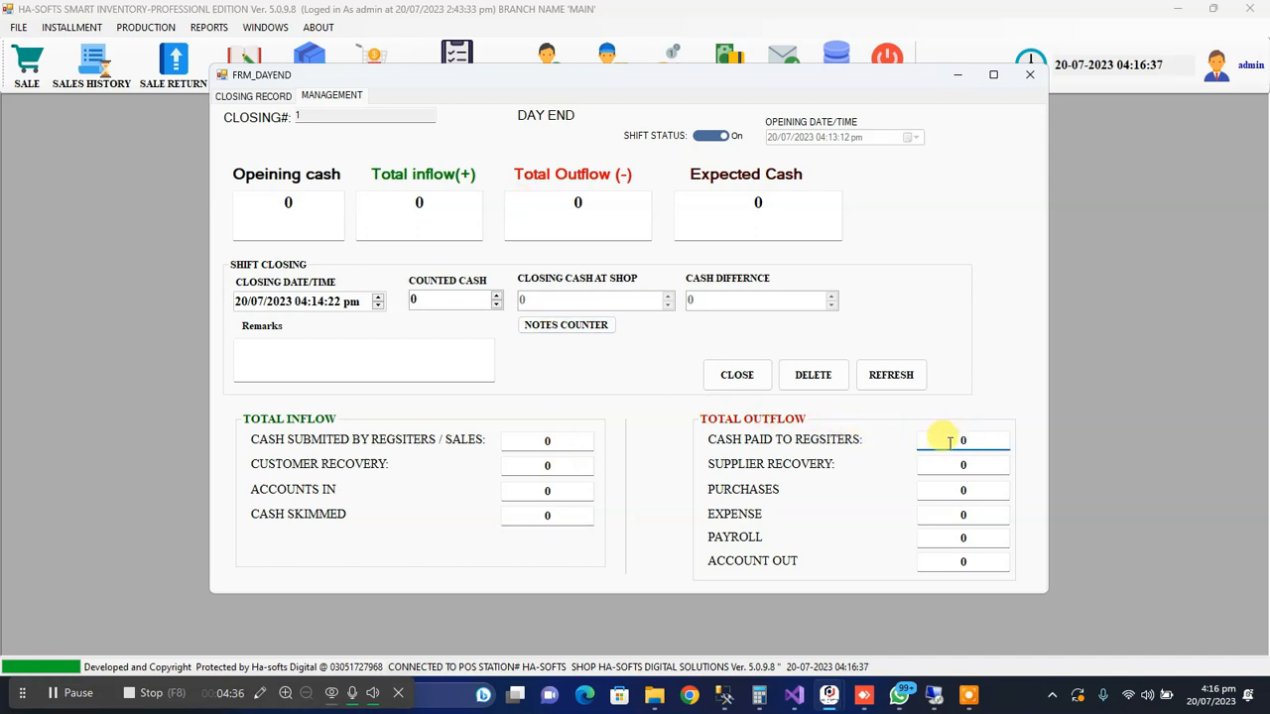
left_click(967, 468)
left_click(957, 439)
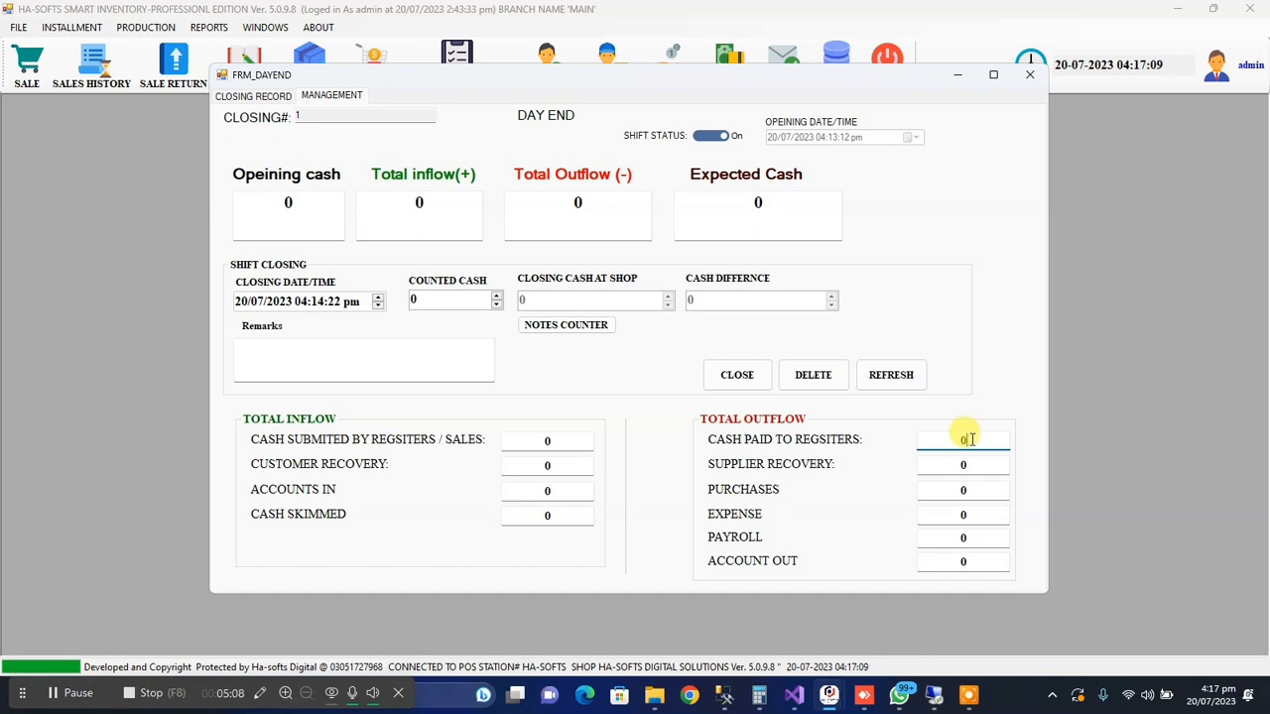
left_click(952, 465)
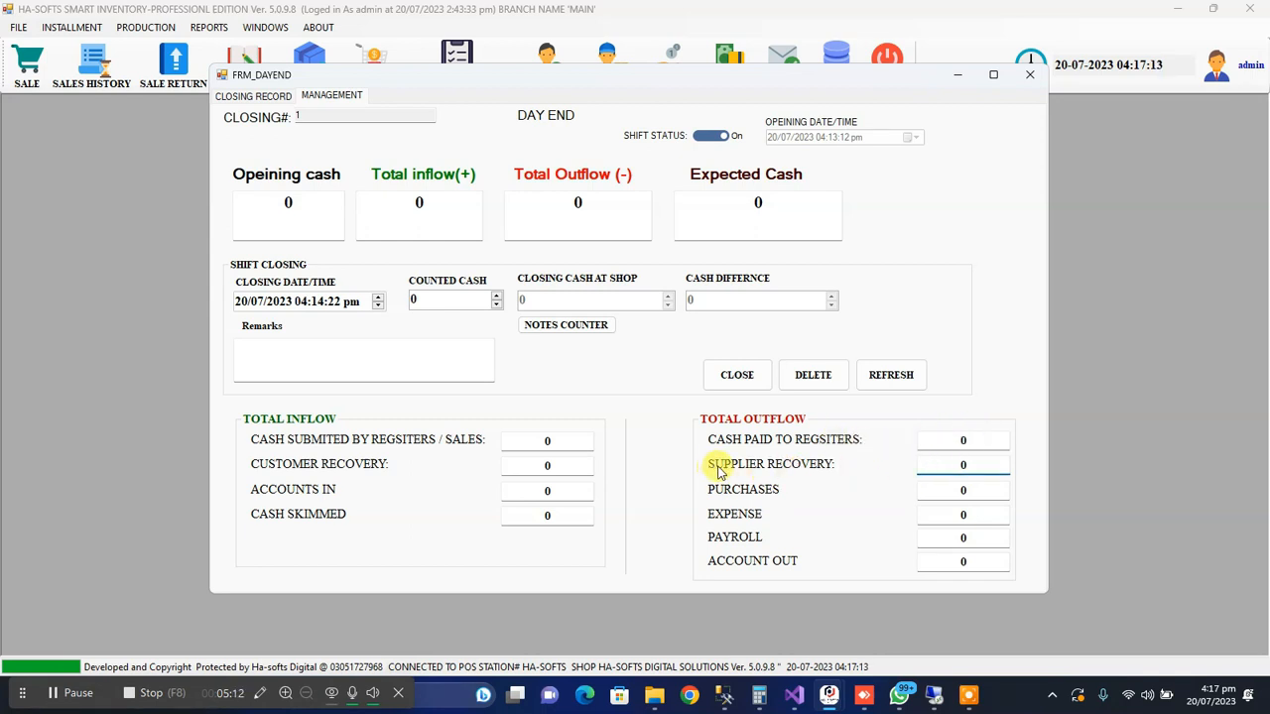
double_click(977, 465)
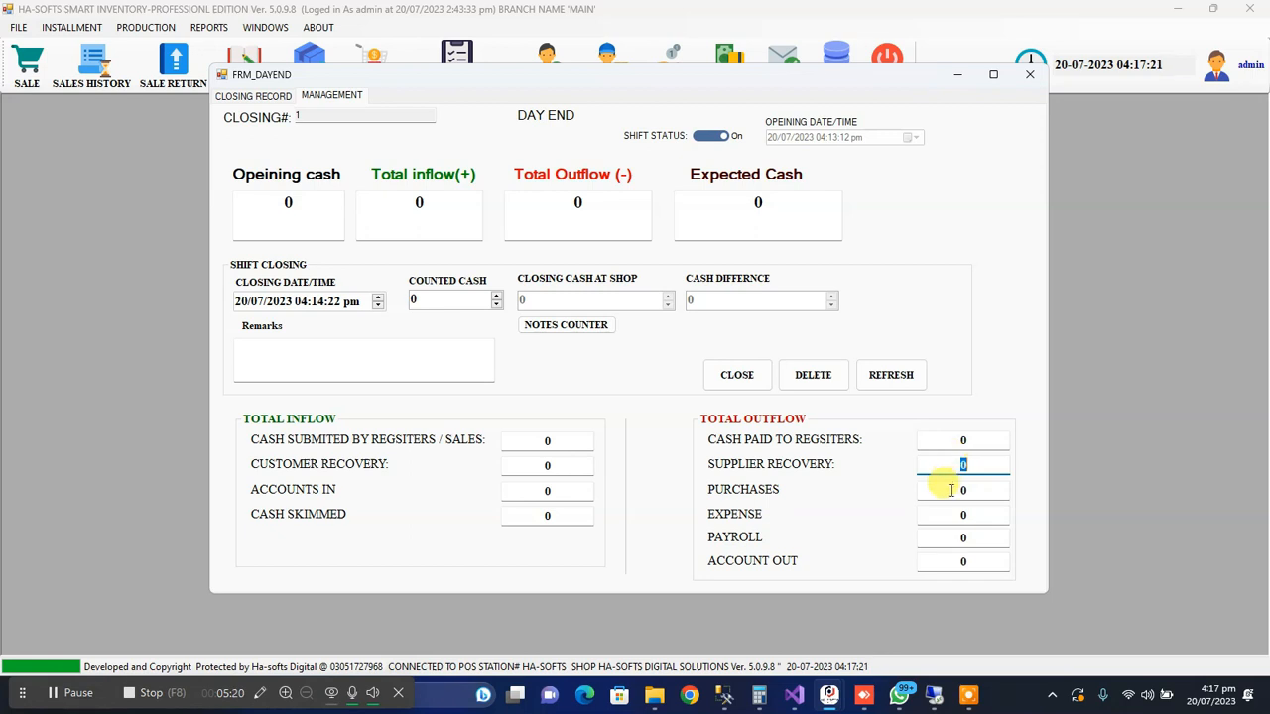
double_click(986, 489)
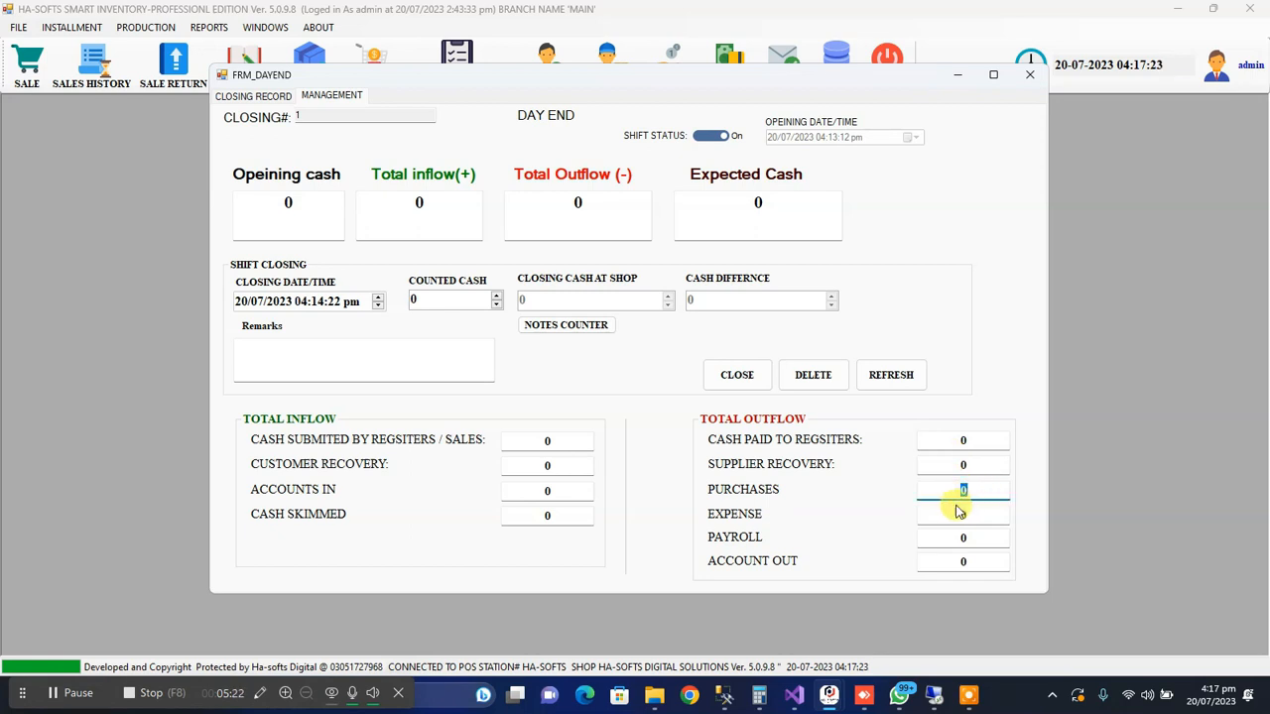
double_click(980, 514)
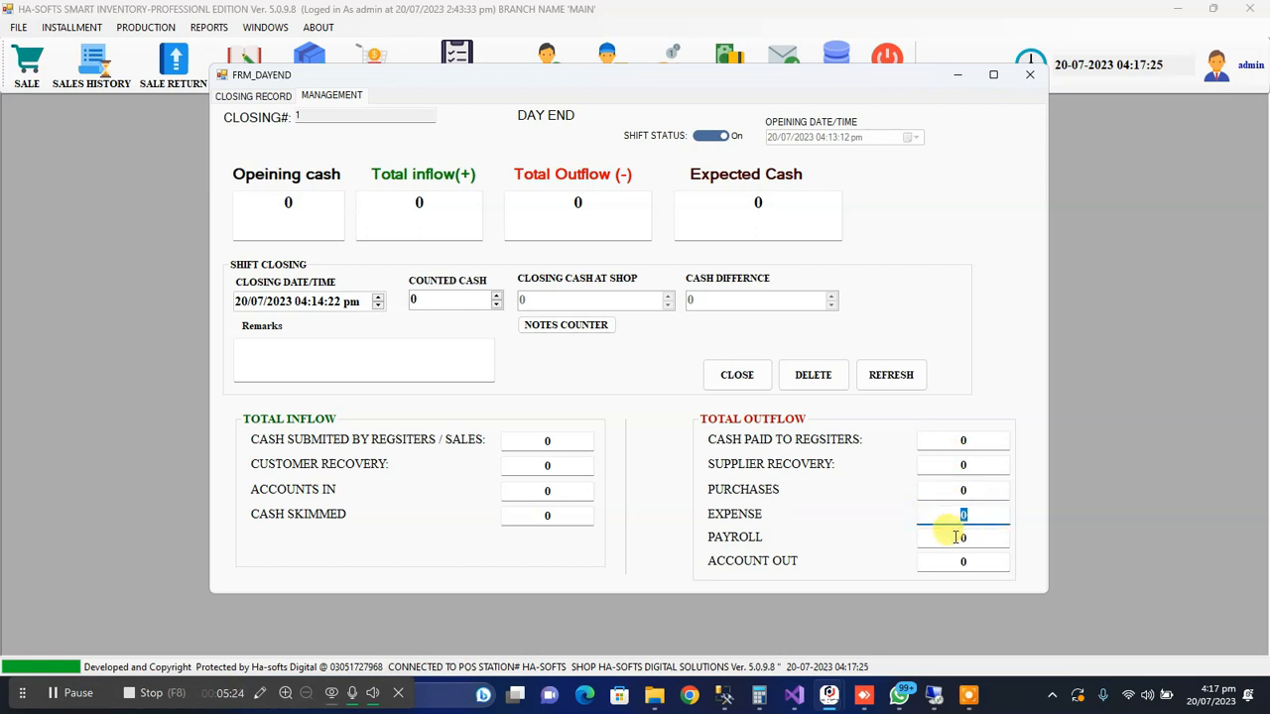
double_click(978, 538)
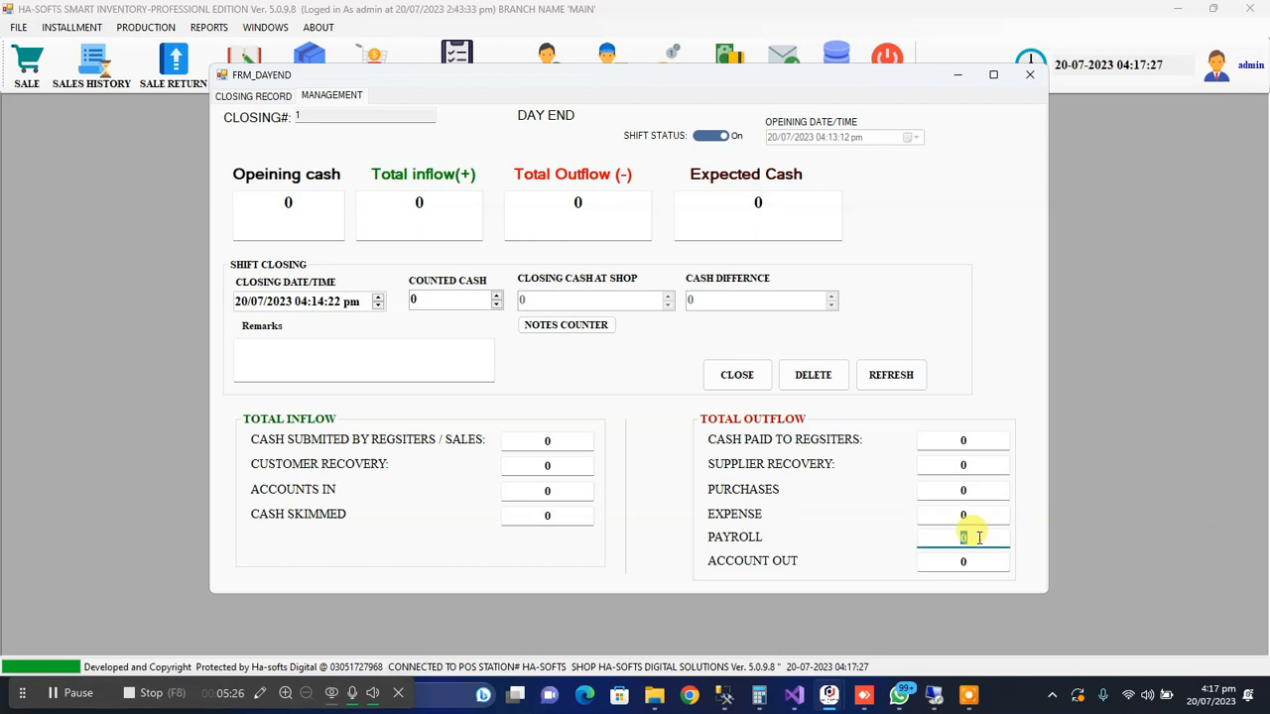
Examine the account-out outflow figure and the bank and cash voucher types, returning to the day-end form
double_click(960, 561)
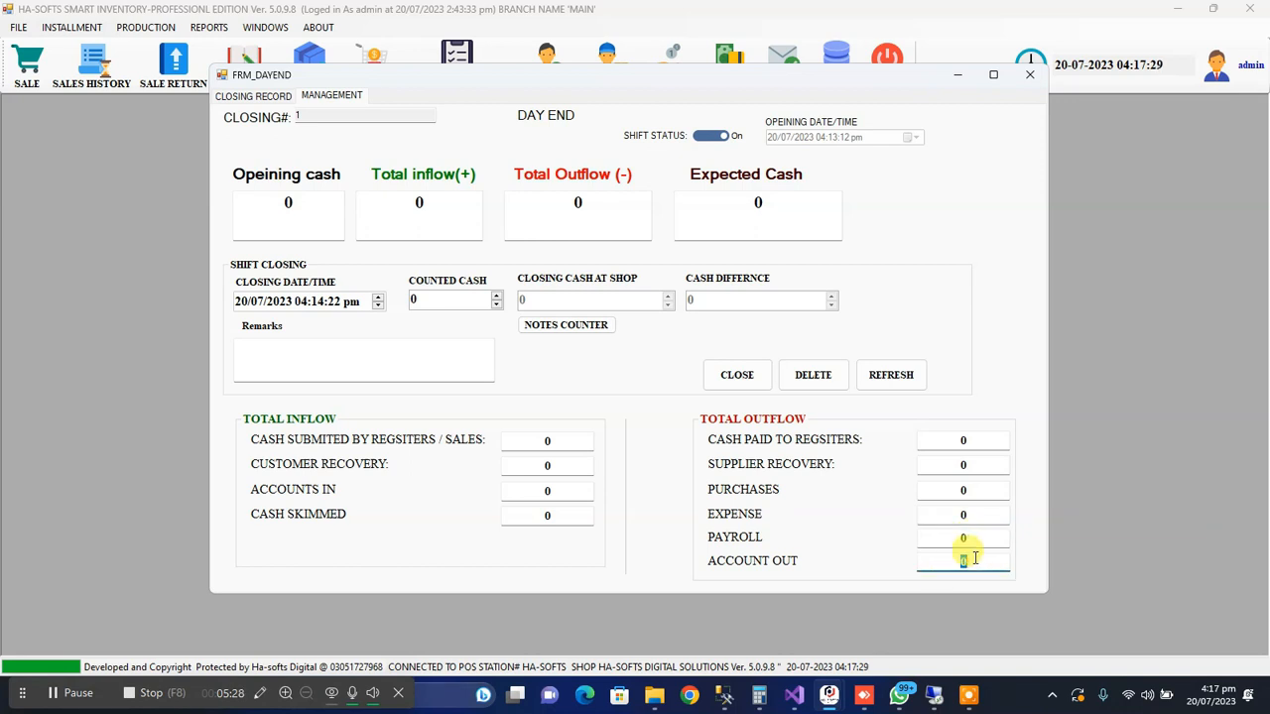
left_click(19, 29)
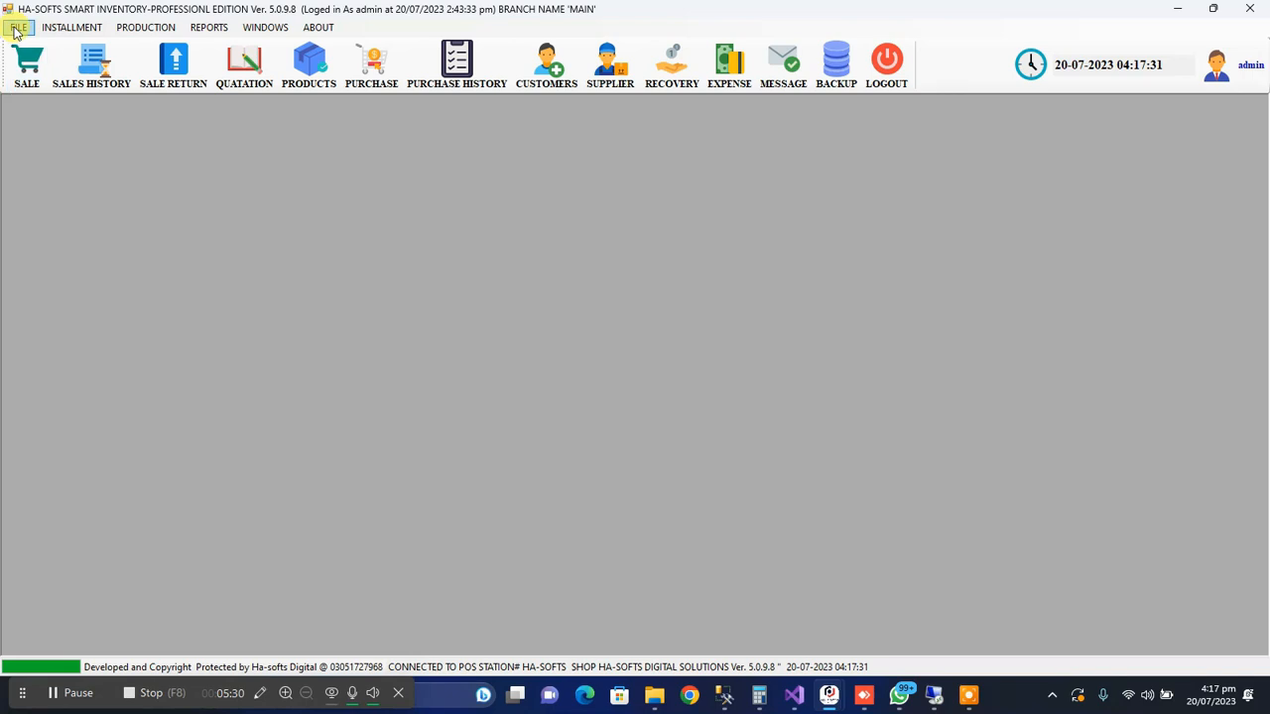
left_click(15, 28)
mouse_move(109, 202)
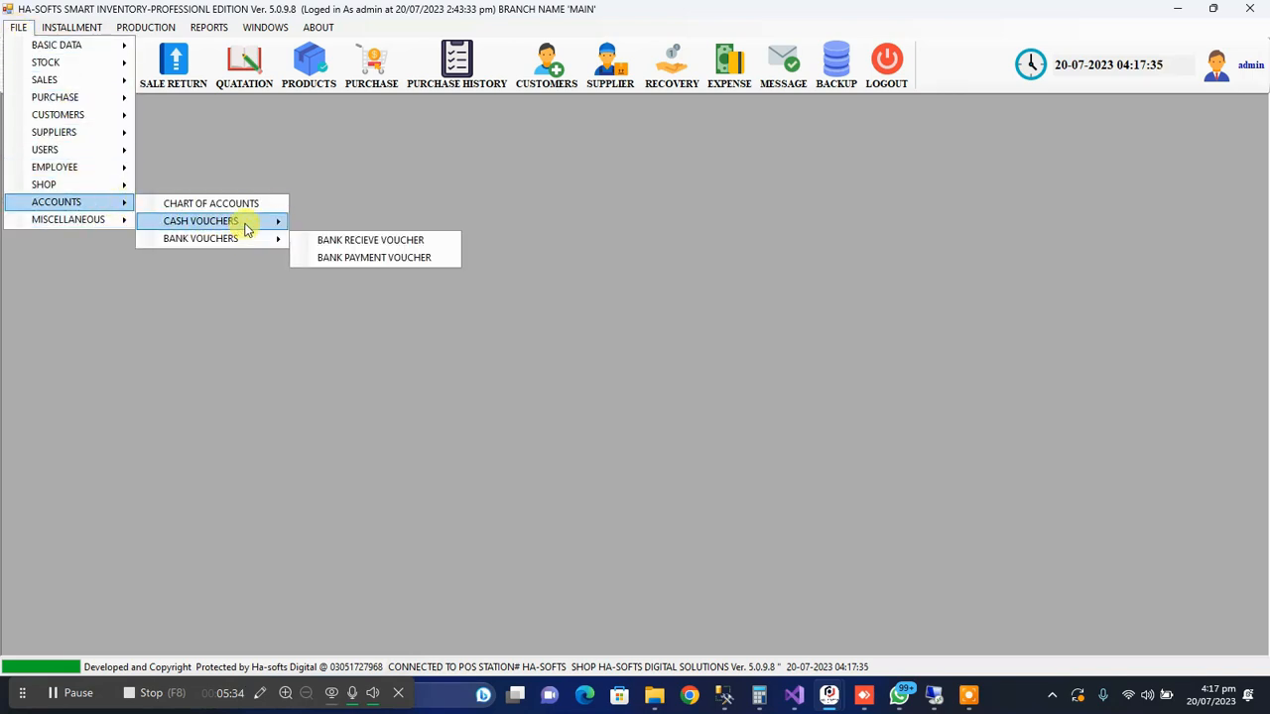
mouse_move(246, 222)
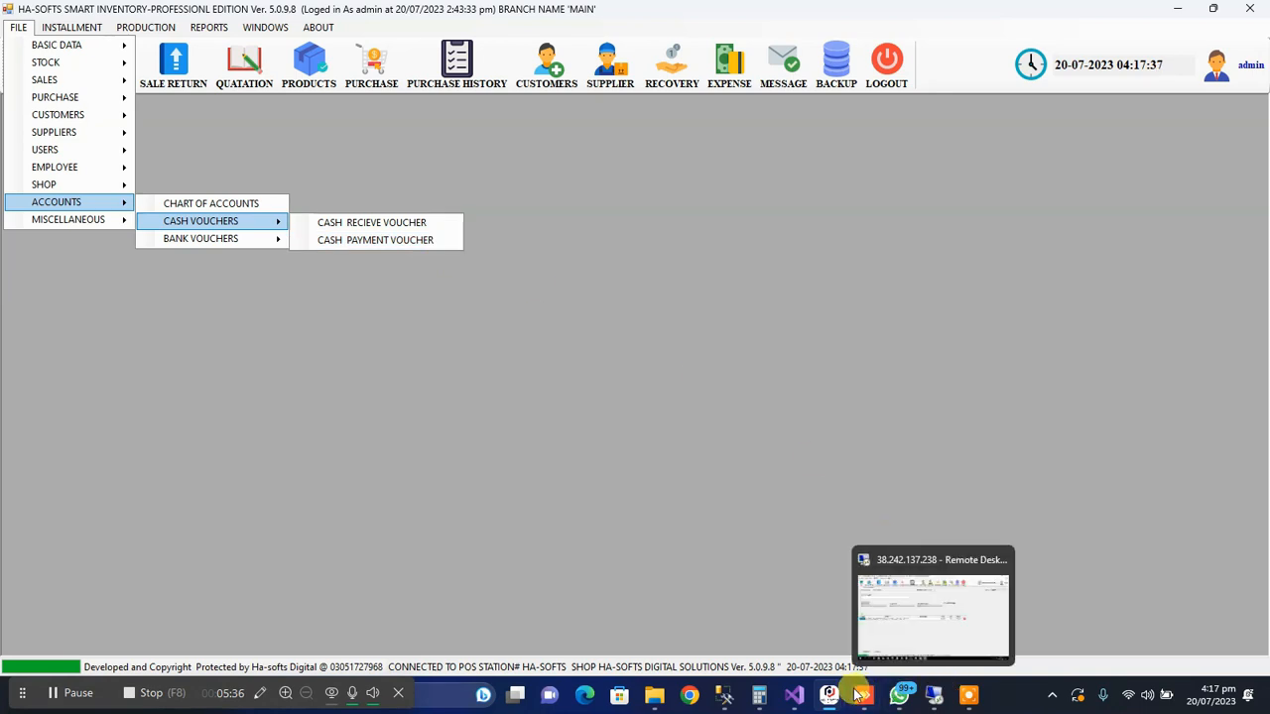
mouse_move(833, 700)
left_click(907, 583)
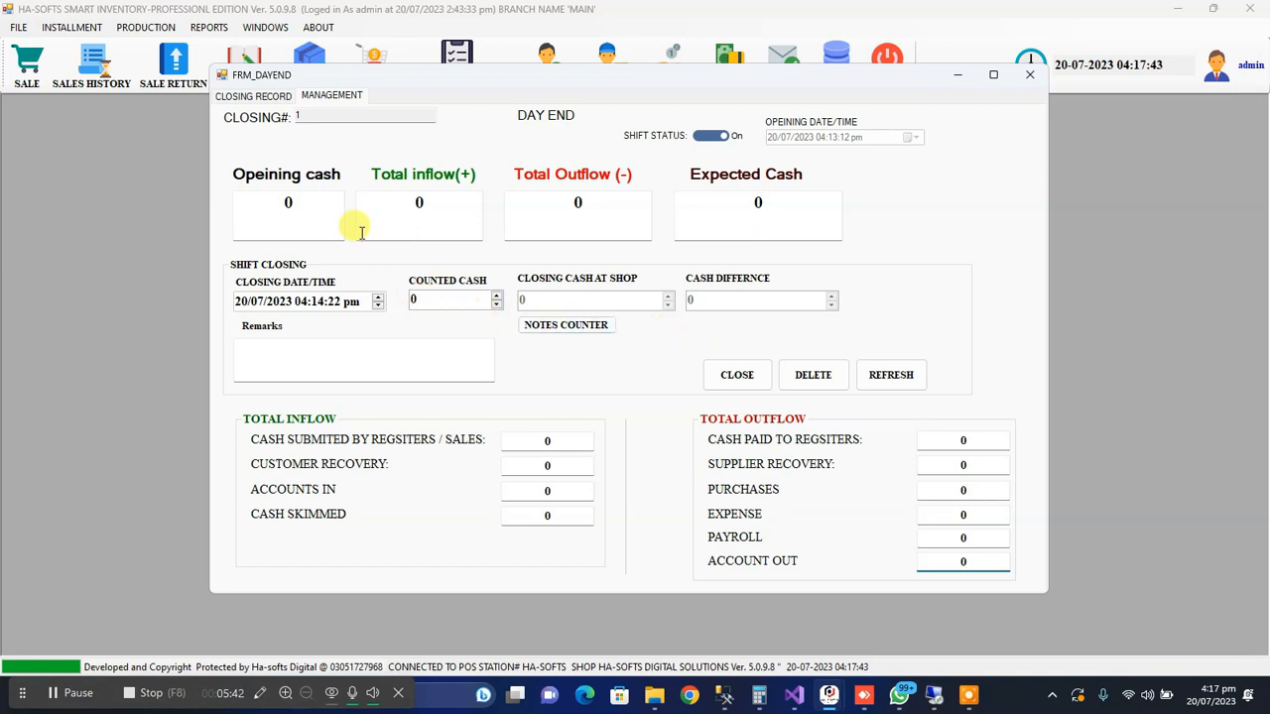
Review how opening cash, total inflow and total outflow relate to the expected cash
left_click_drag(281, 204, 347, 206)
left_click_drag(568, 211, 601, 214)
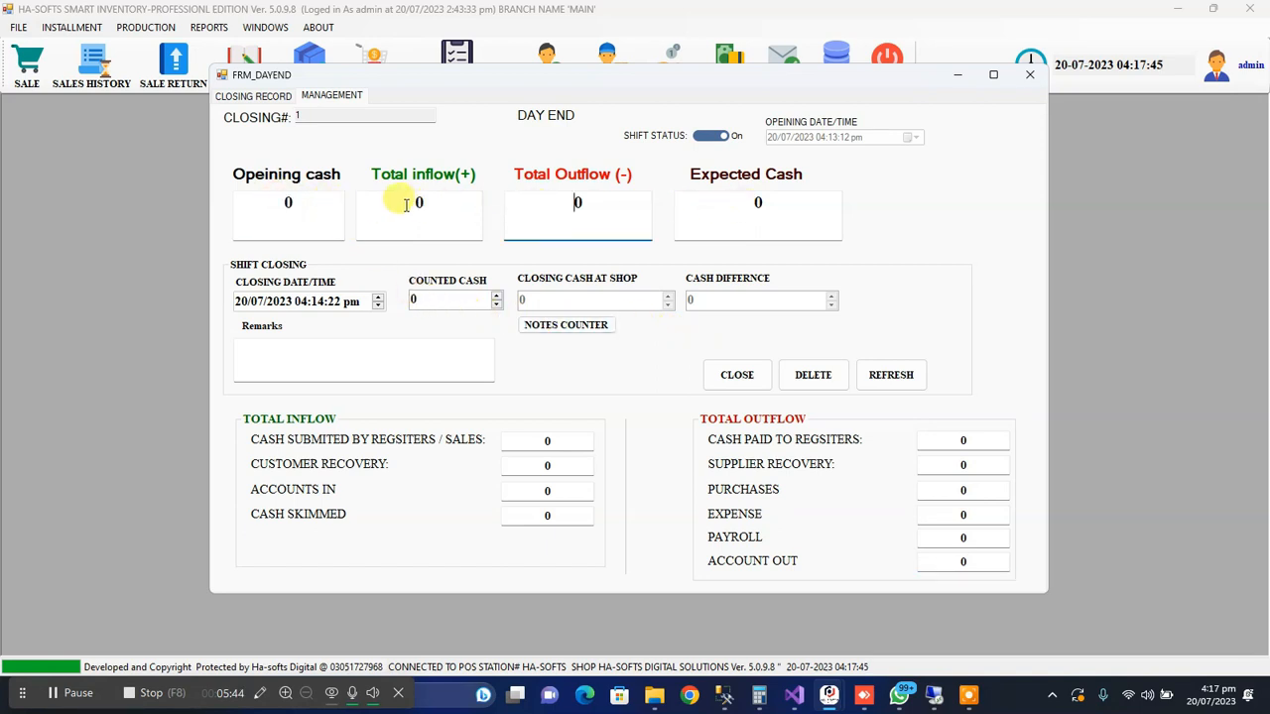
left_click_drag(411, 202, 438, 204)
left_click(578, 203)
left_click(756, 203)
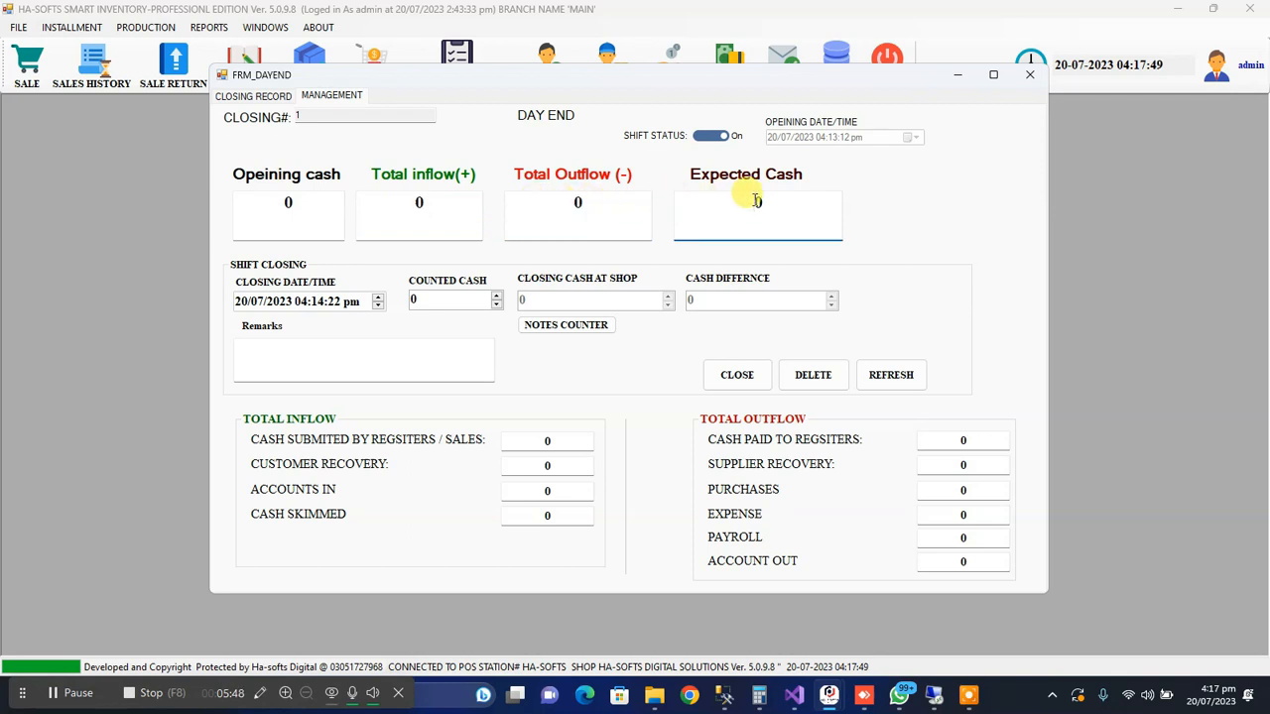
mouse_move(756, 202)
left_mouse_down()
mouse_move(771, 199)
mouse_move(739, 212)
left_mouse_up()
left_click(739, 211)
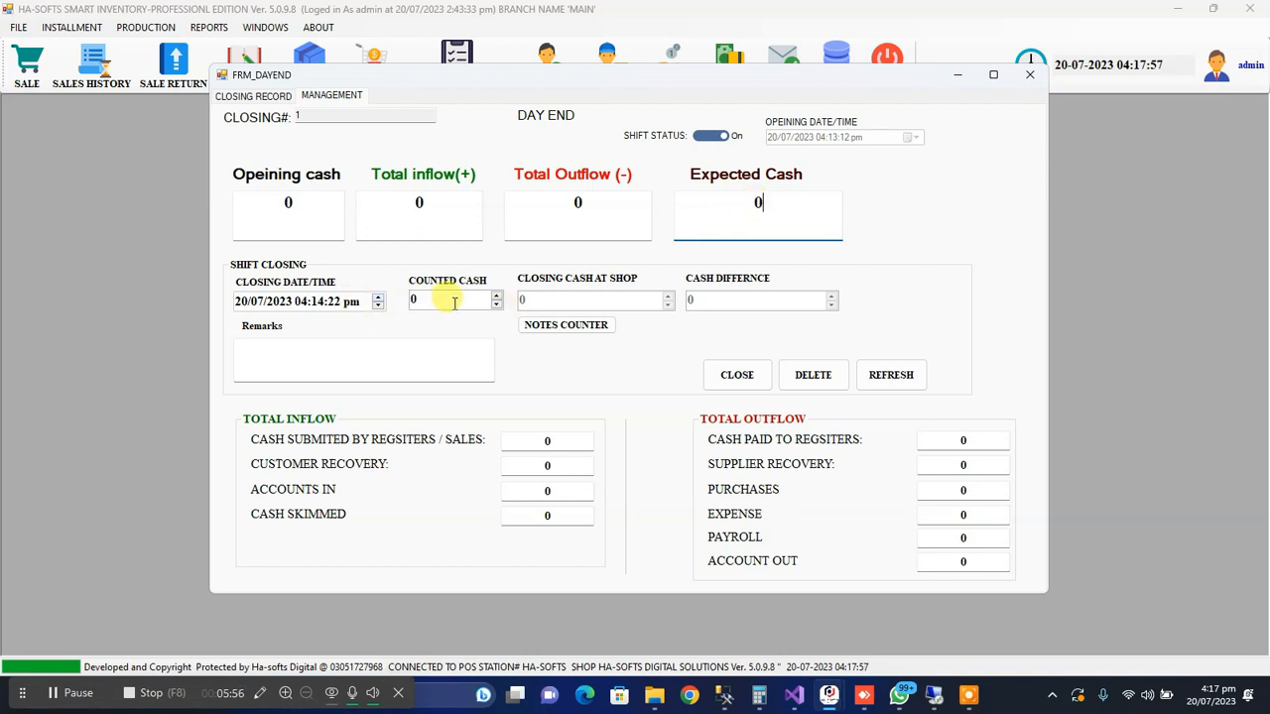
Examine the shift's closing date/time and compare the counted cash with the expected cash
left_click(243, 307)
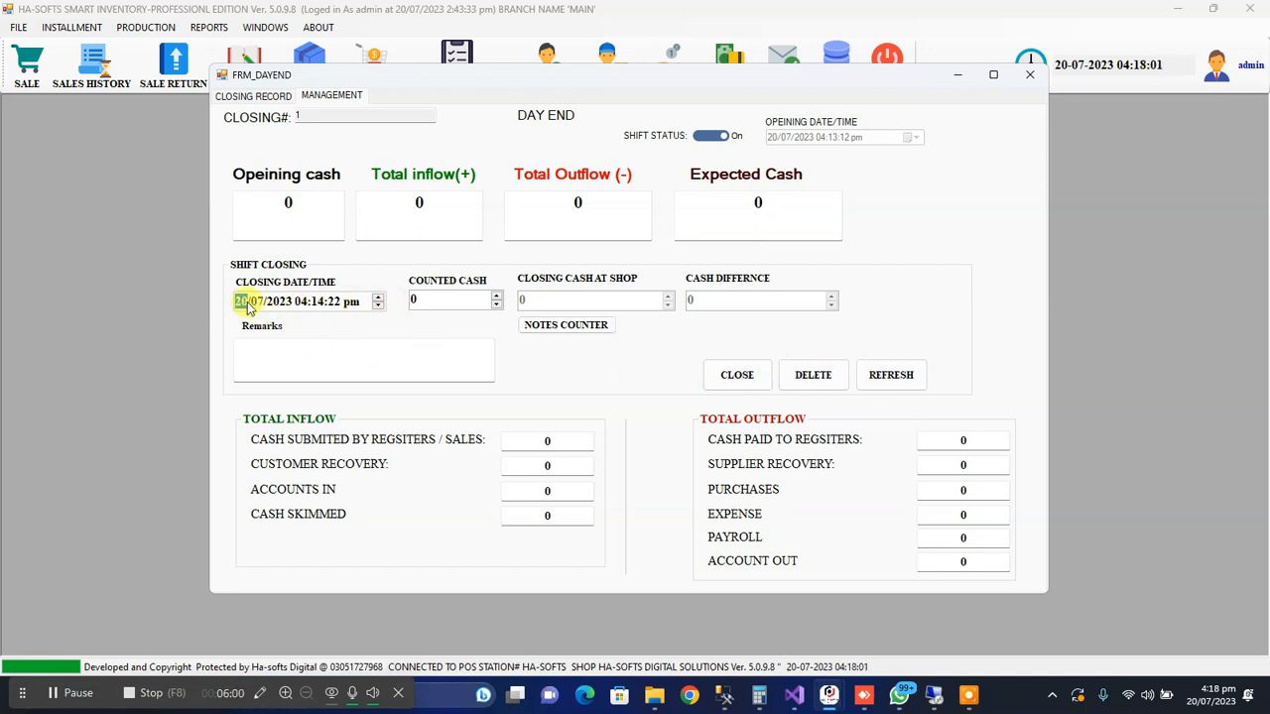
left_click(467, 303)
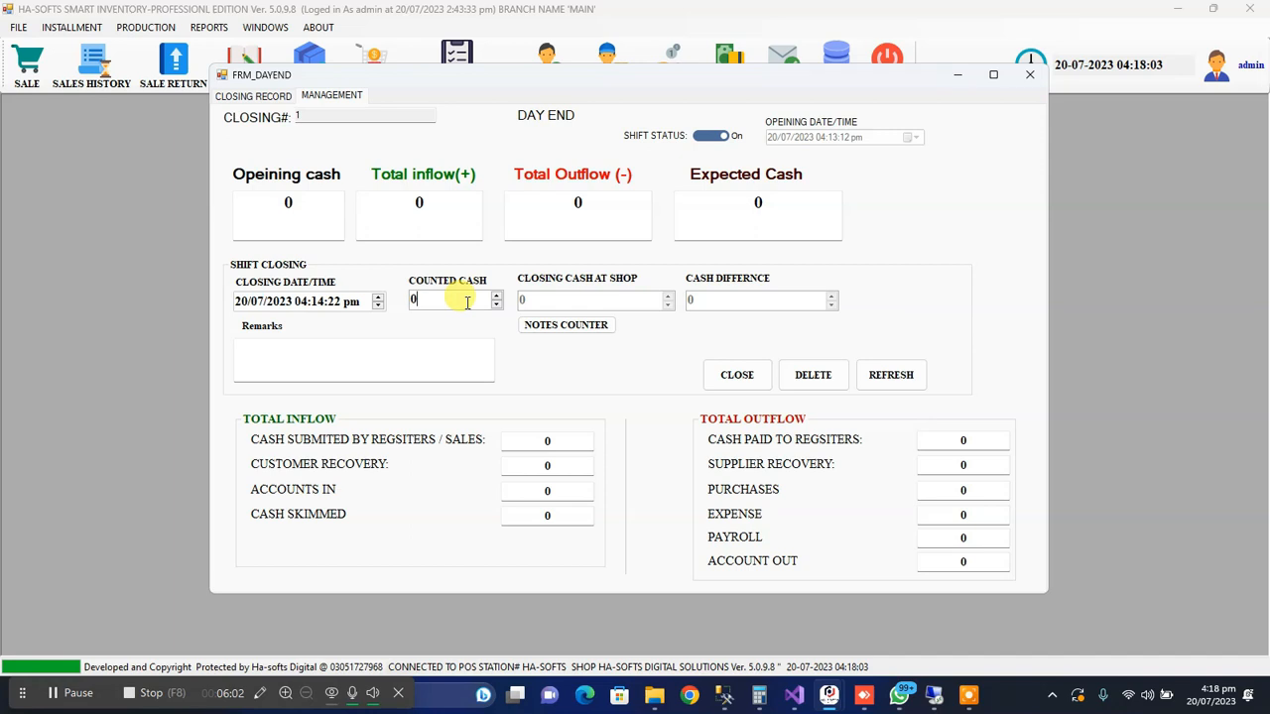
left_click_drag(467, 302, 392, 296)
left_click(742, 203)
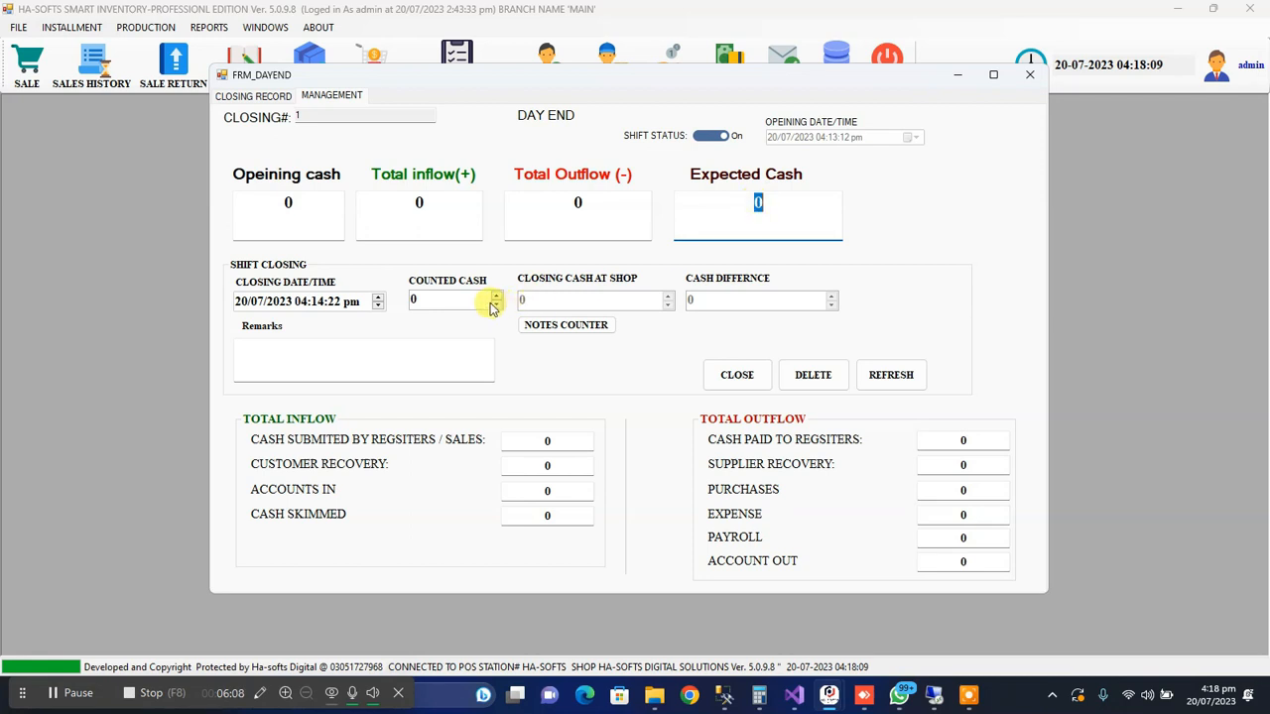
double_click(440, 298)
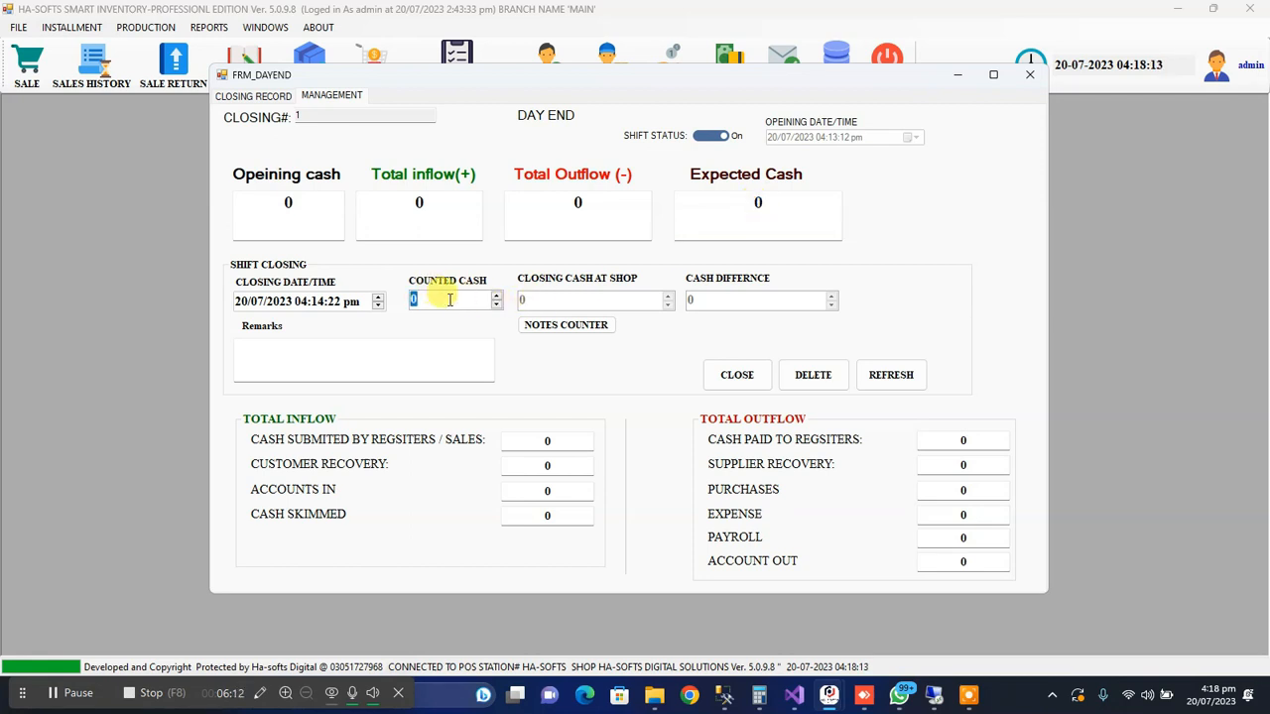
double_click(756, 202)
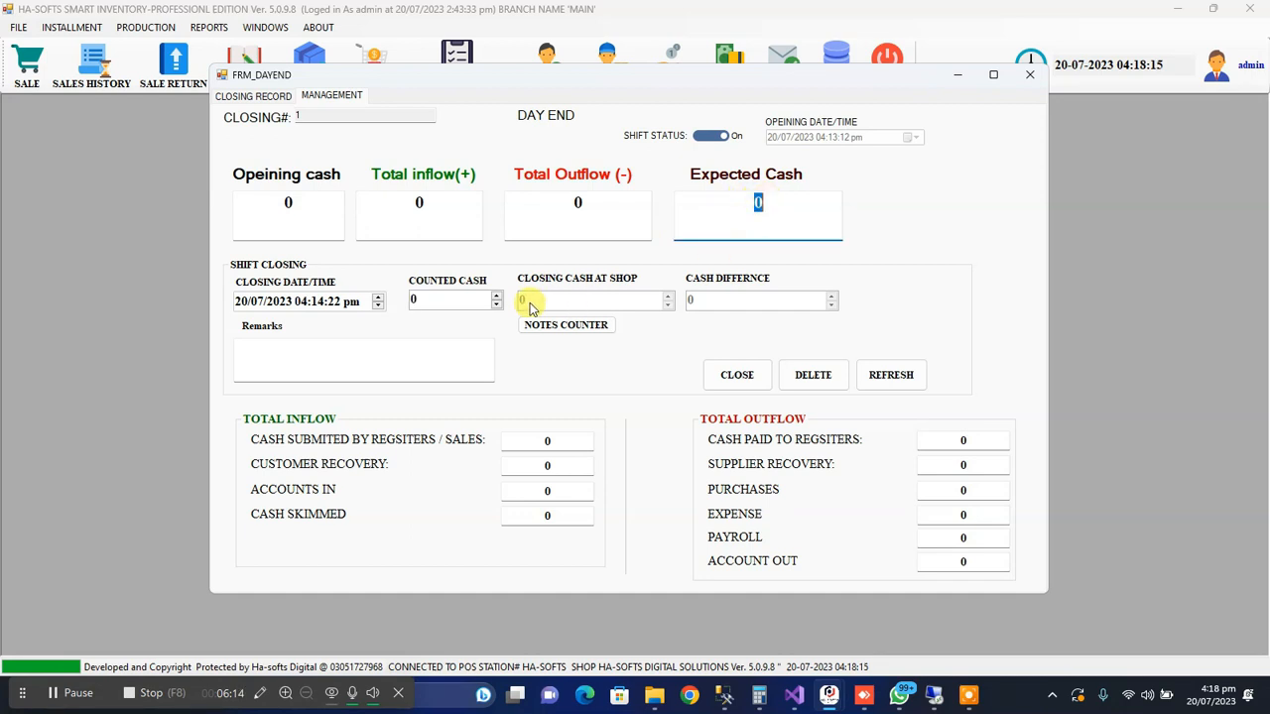
Set the shift closing's counted cash to 100
double_click(456, 298)
type("100")
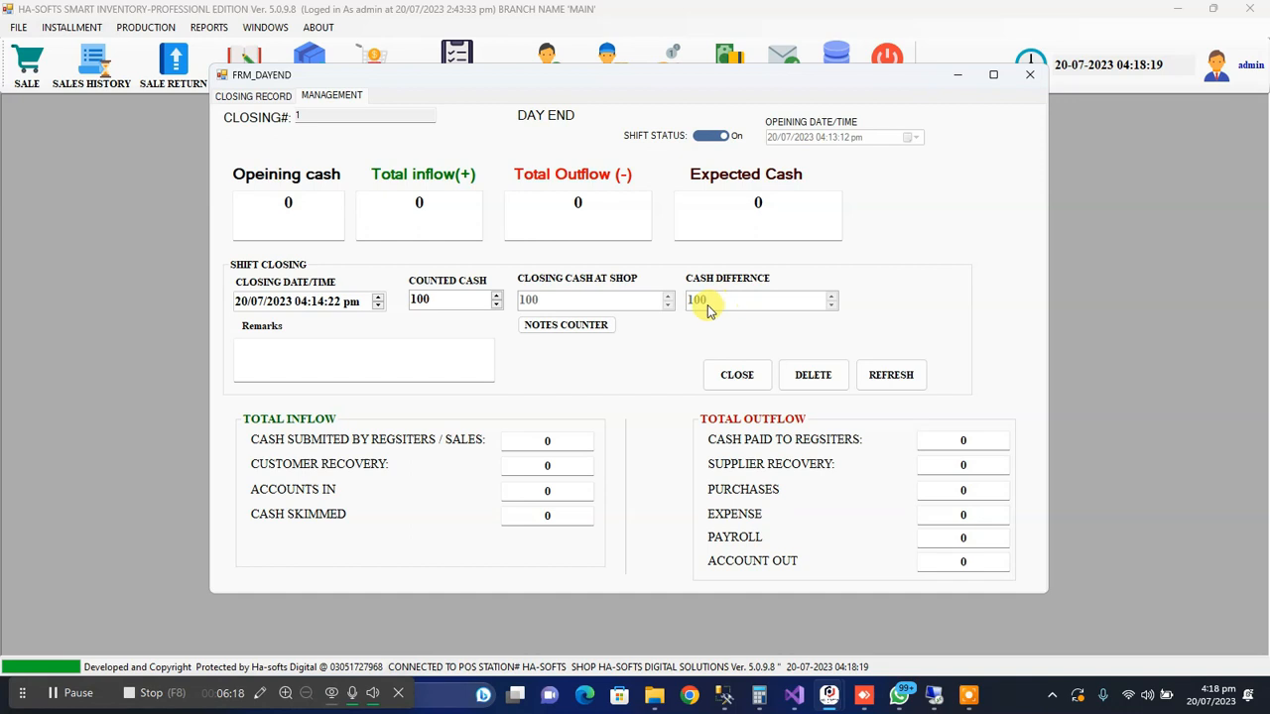
double_click(450, 302)
key("BackSpace")
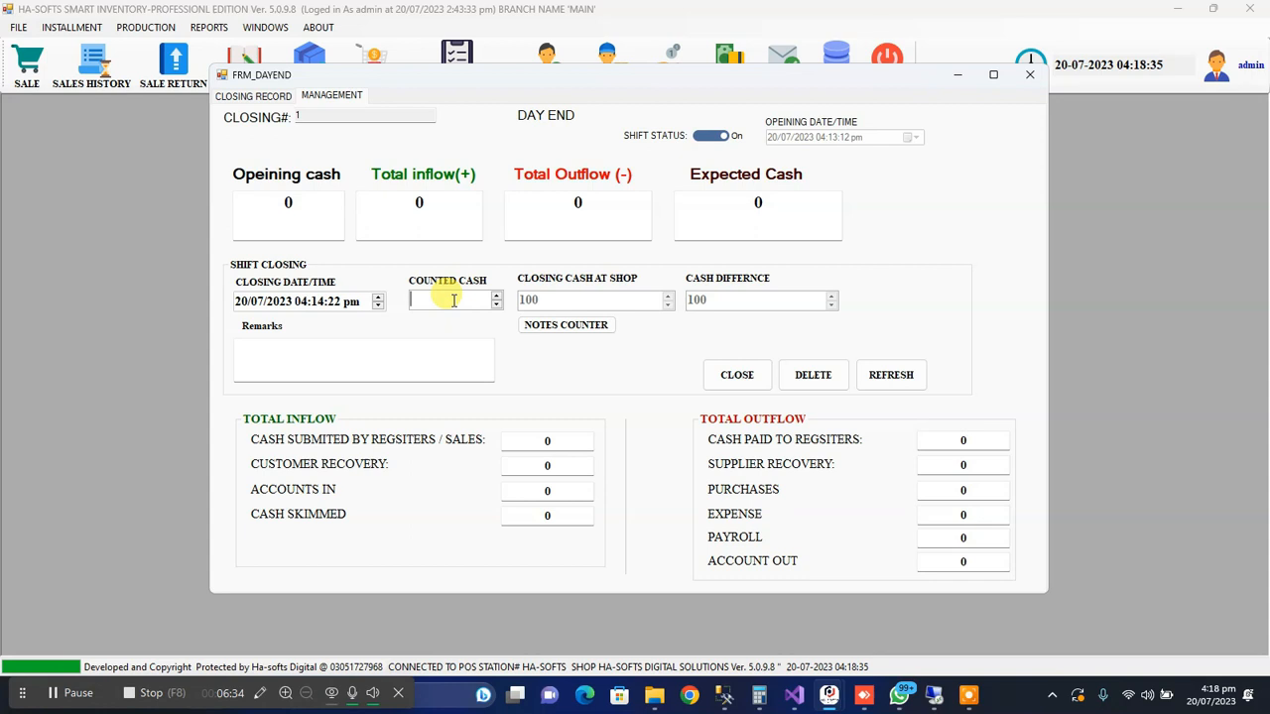
type("100")
Open the cash notes counter and enter 5 notes of 5000, 2 notes of 1000 and 5 notes of 500
left_click(533, 327)
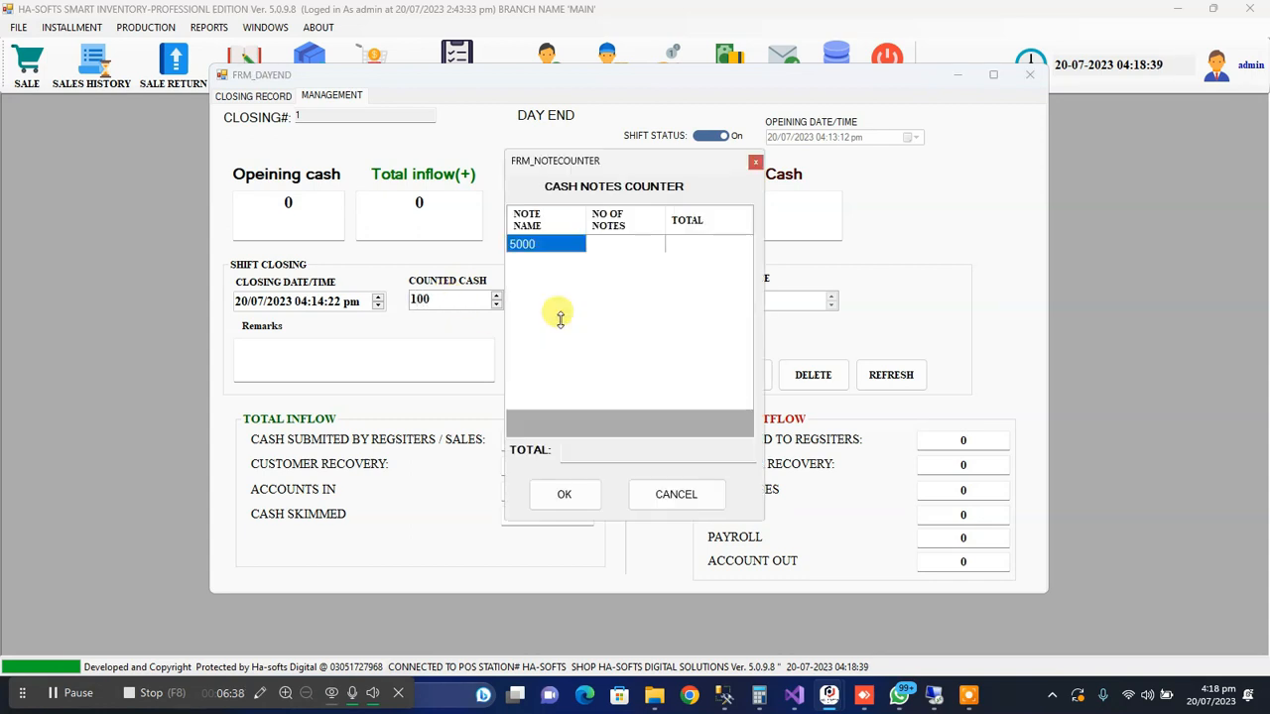
left_click(718, 246)
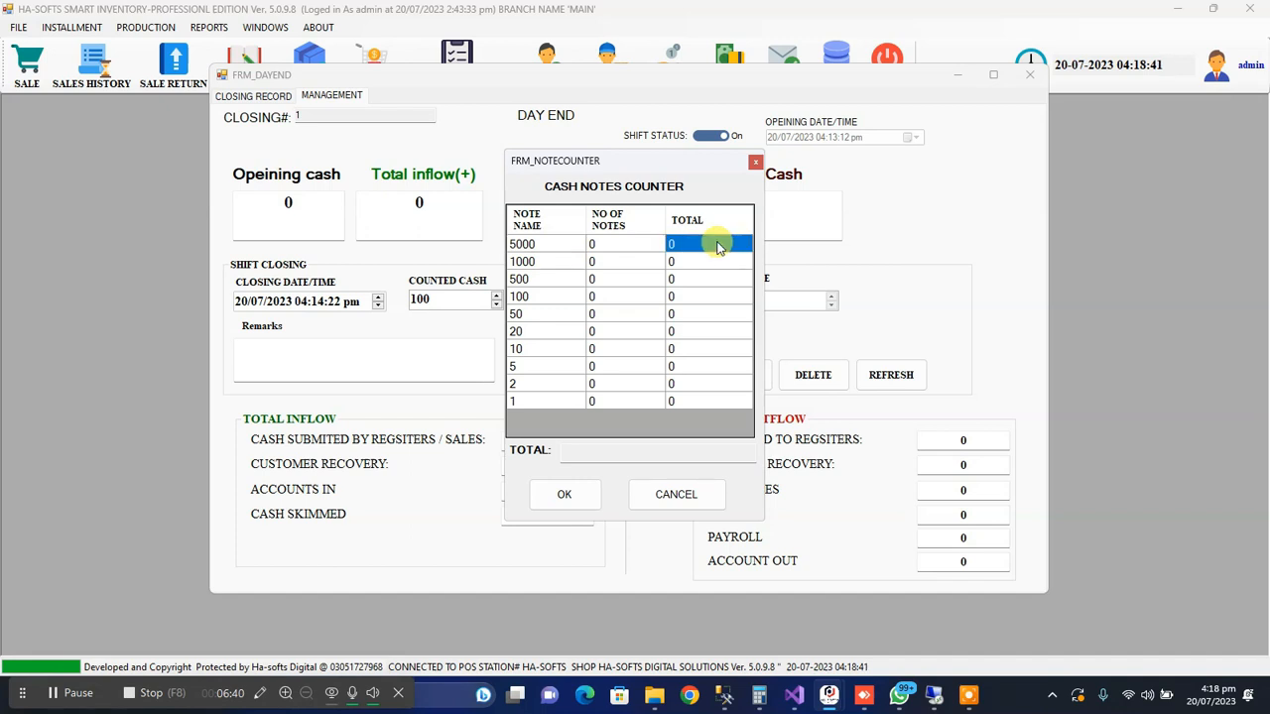
key("Down")
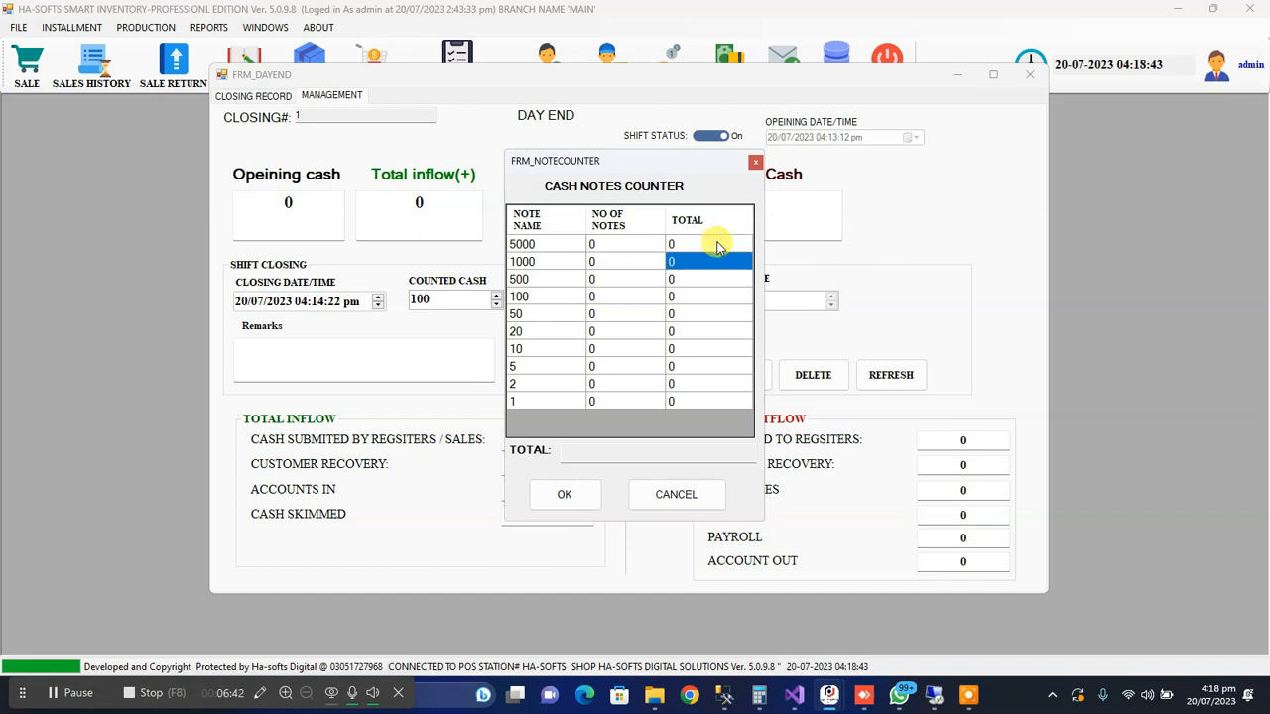
key("Down")
left_click(718, 246)
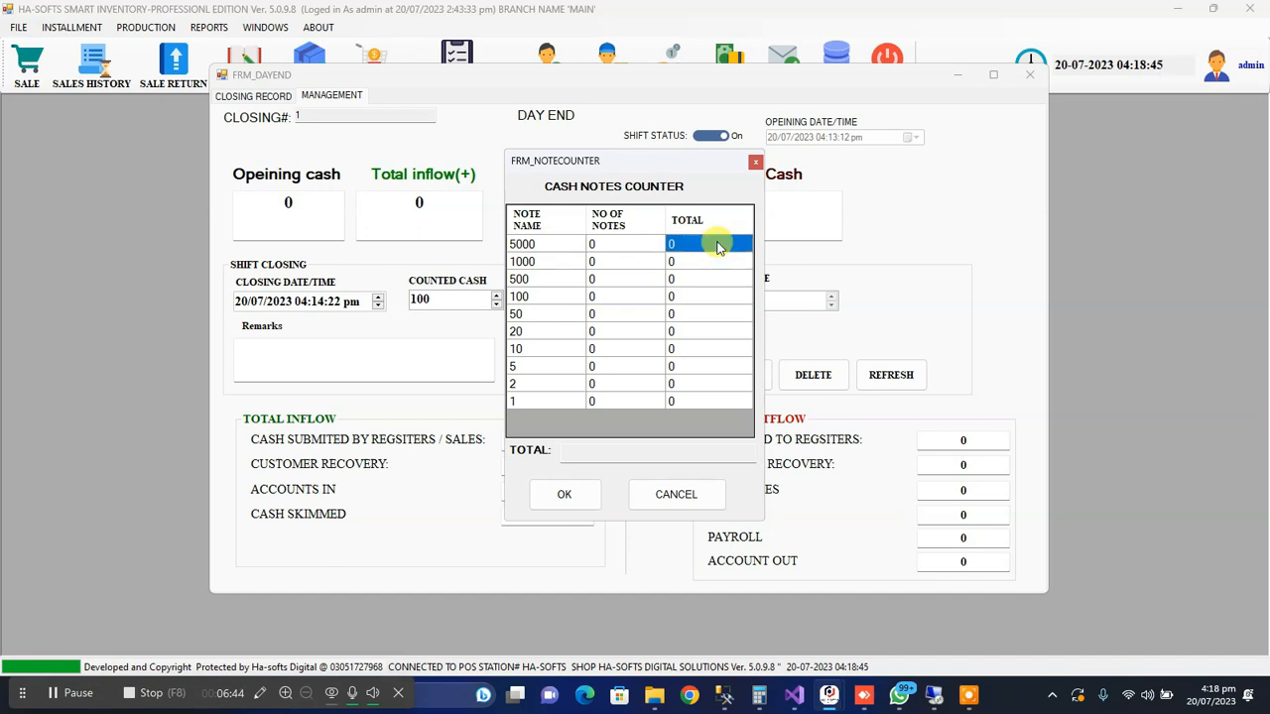
left_click(641, 248)
left_click(610, 243)
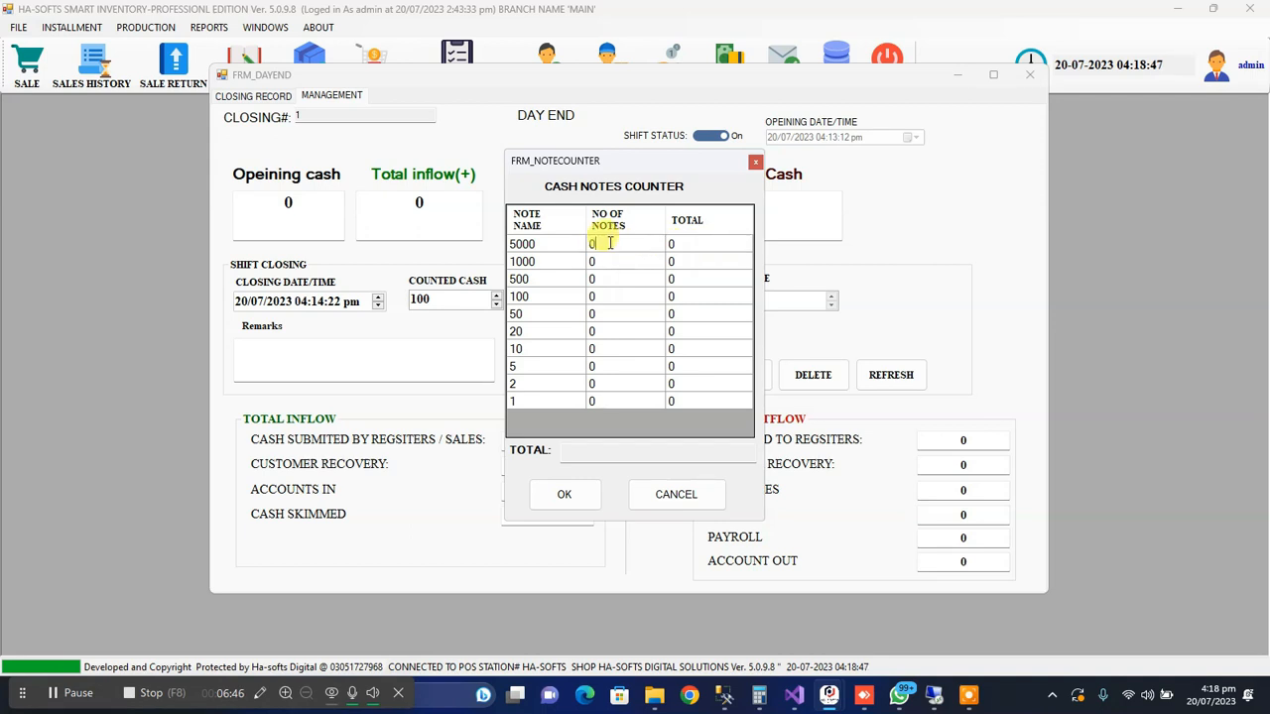
key("BackSpace")
type("5")
key("Return")
type("2")
key("Return")
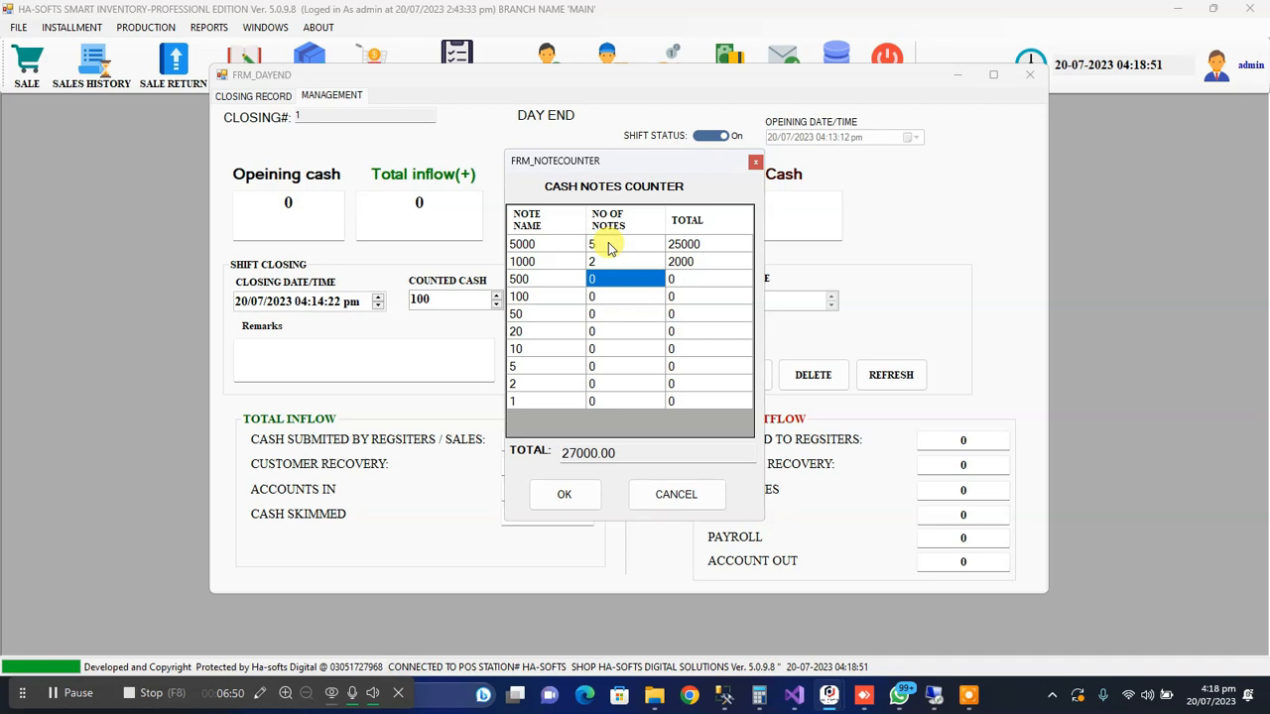
type("5")
key("Return")
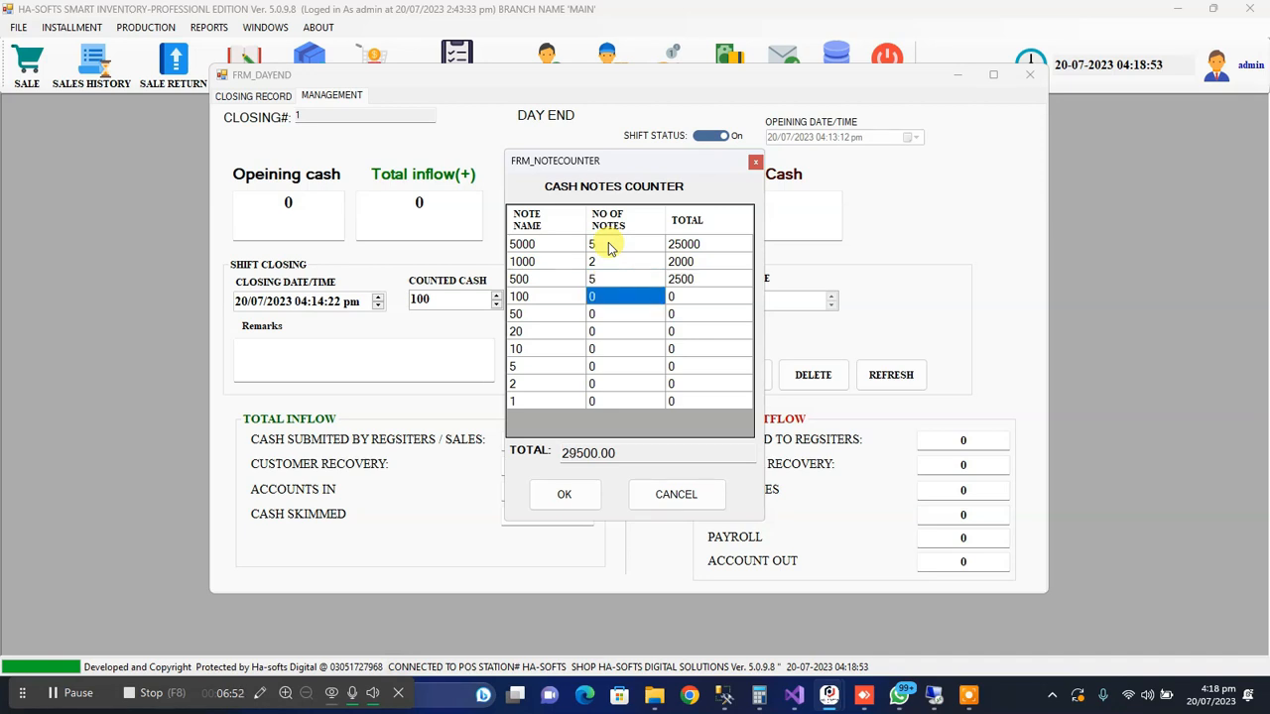
Apply the notes counter's total to the counted cash and leave the day-end form without closing the shift
left_click_drag(612, 453, 523, 451)
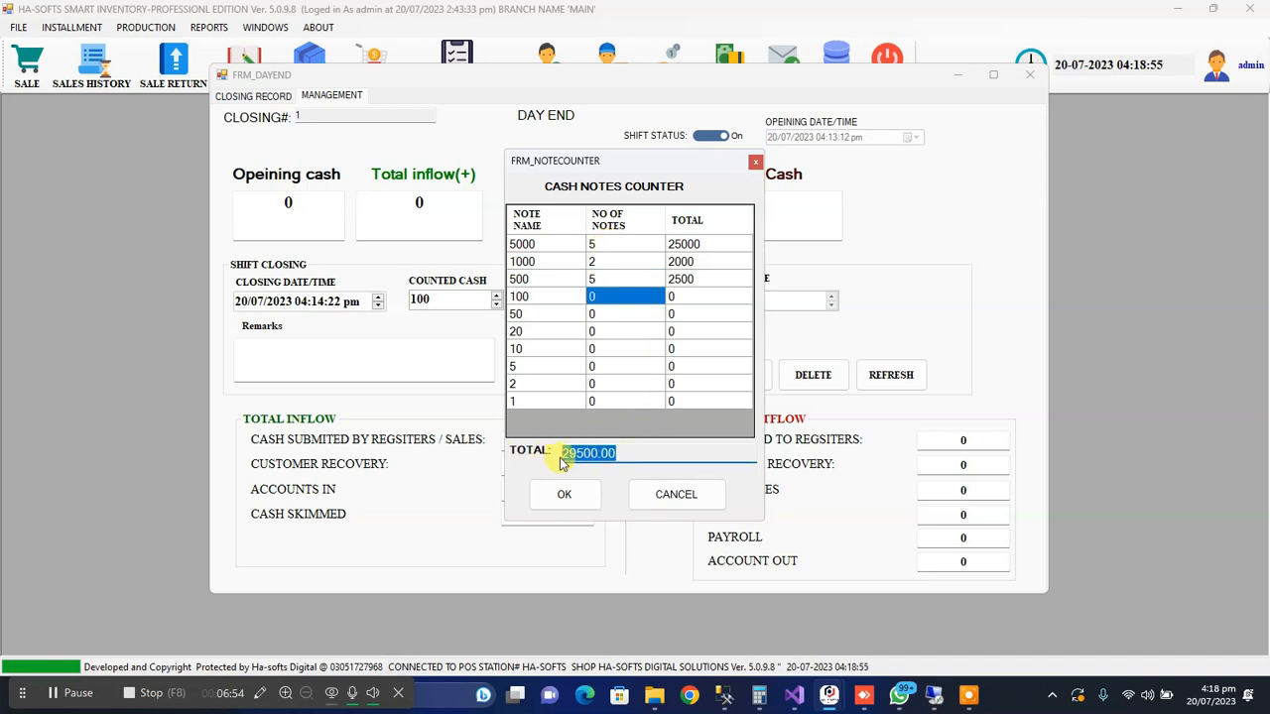
left_click(593, 492)
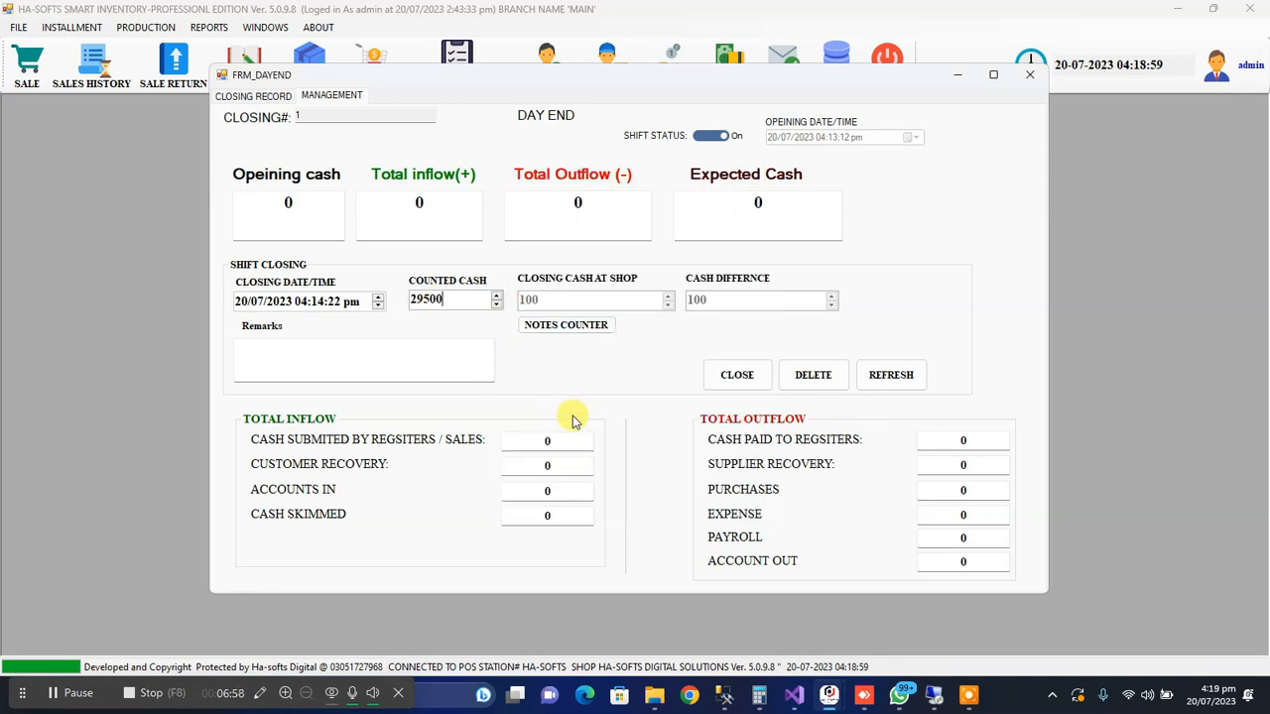
left_click(1030, 75)
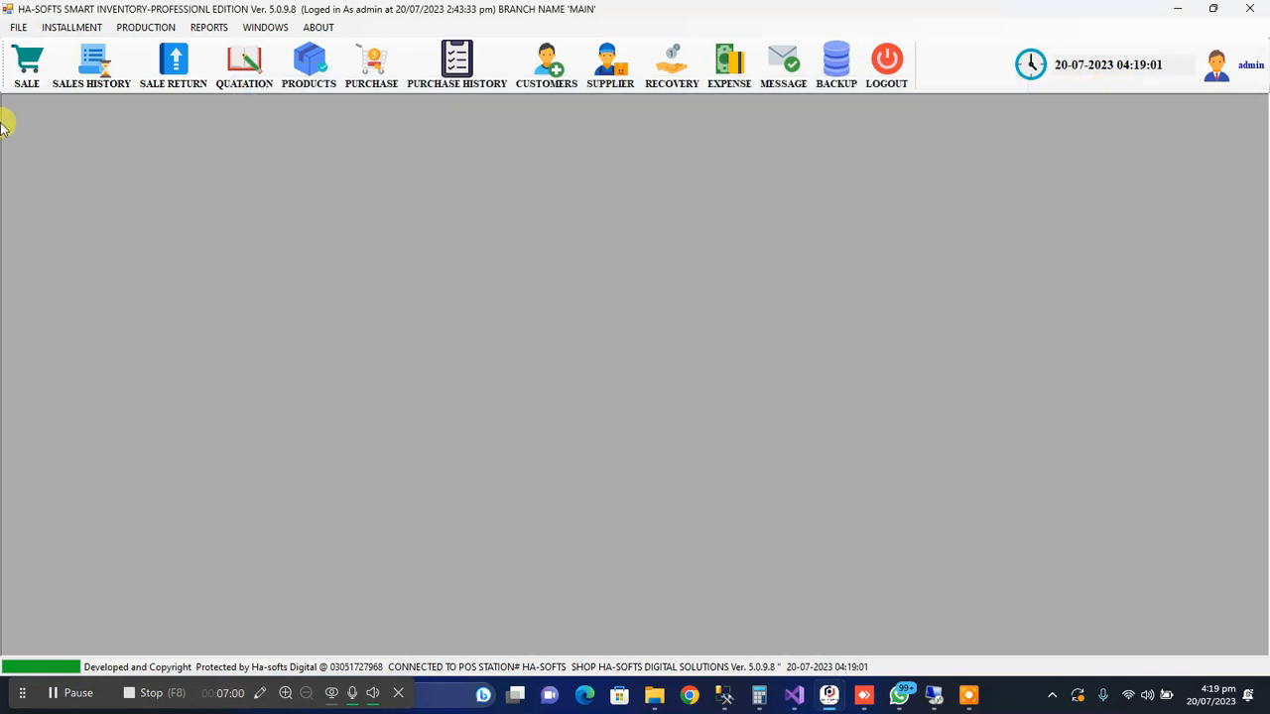
Start a new cash sale and select the registered customer in place of Cash Sales Customer
left_click(24, 83)
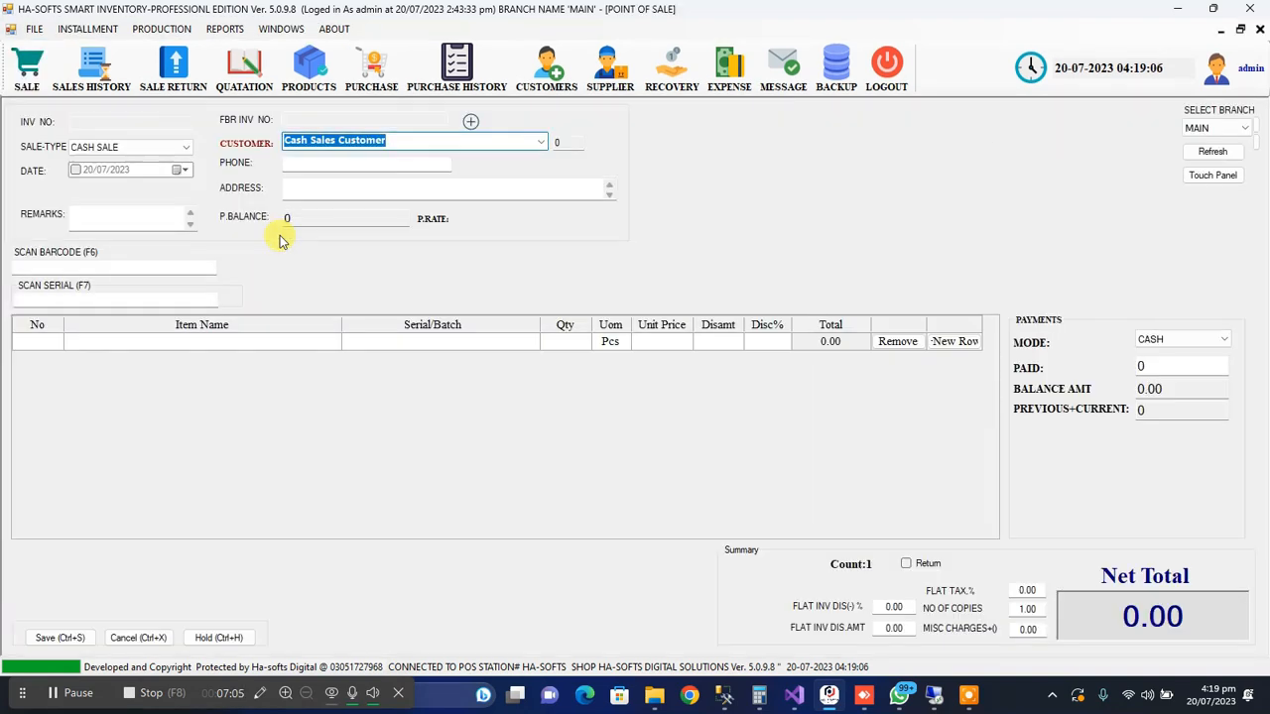
left_click(543, 142)
left_click(394, 158)
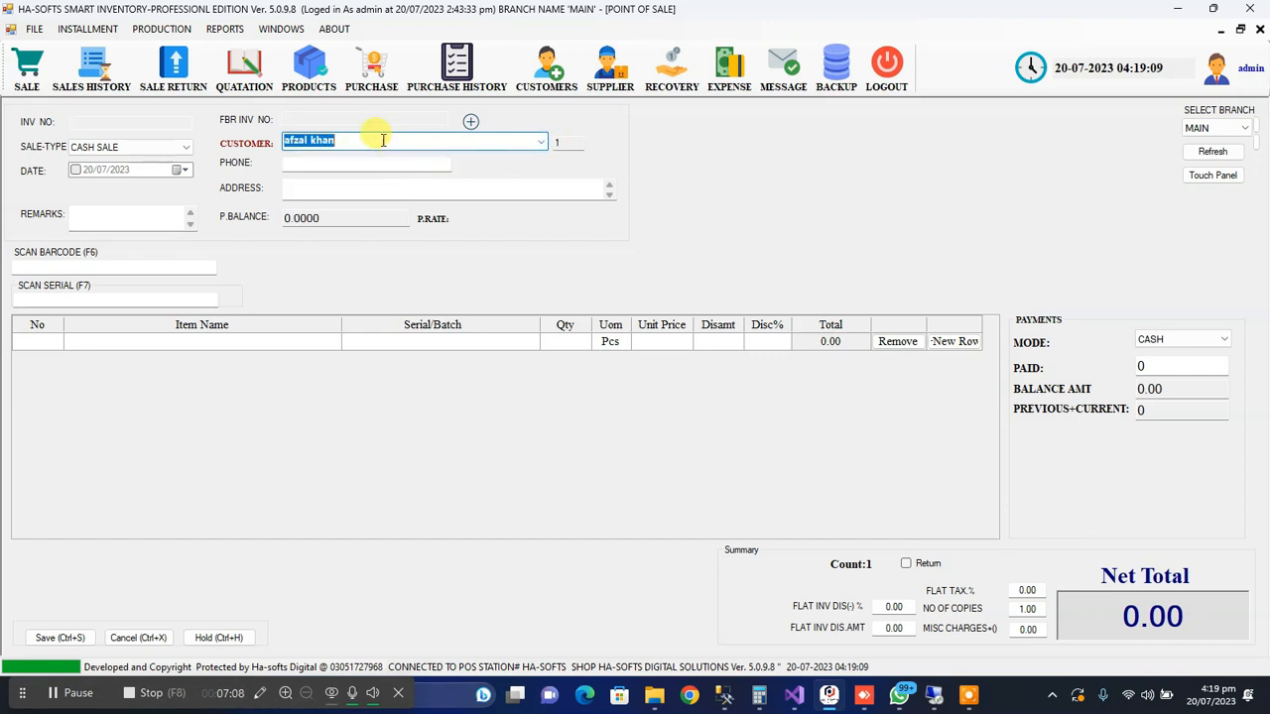
Add the samsung galaxy s22 to the sale, keeping the default quantity and unit price
key("Down")
key("Down")
key("Down")
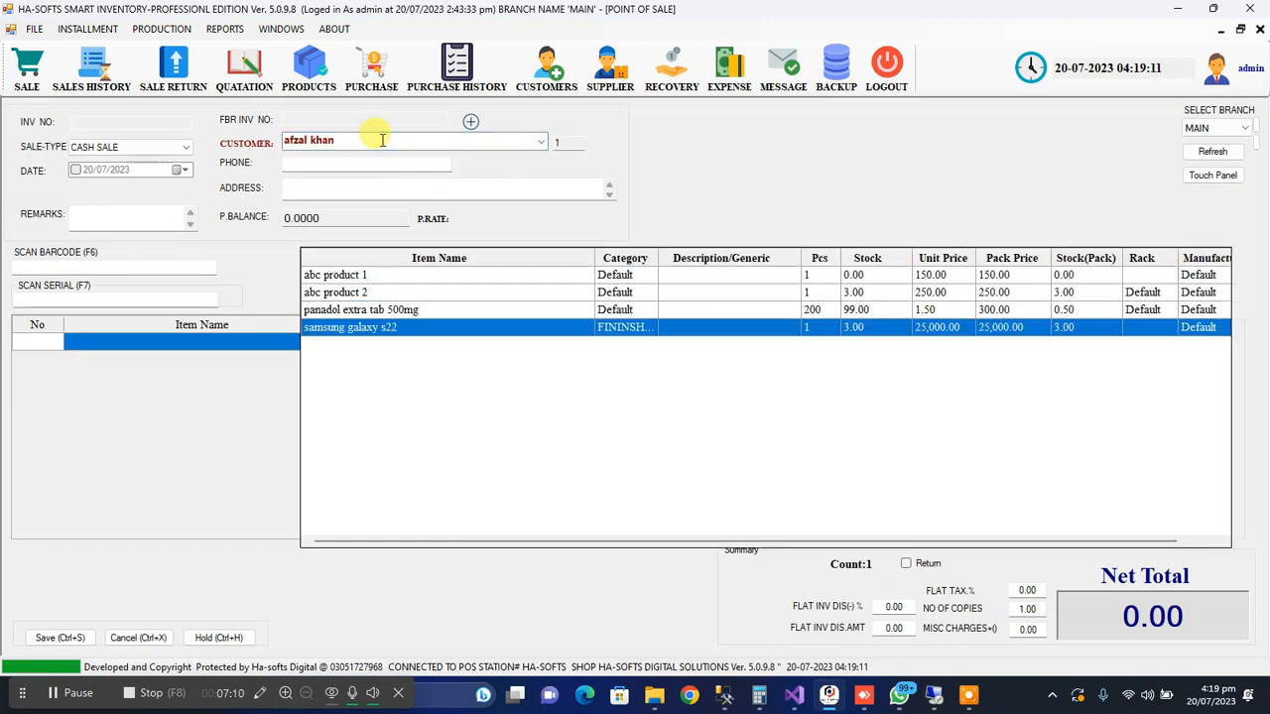
key("Up")
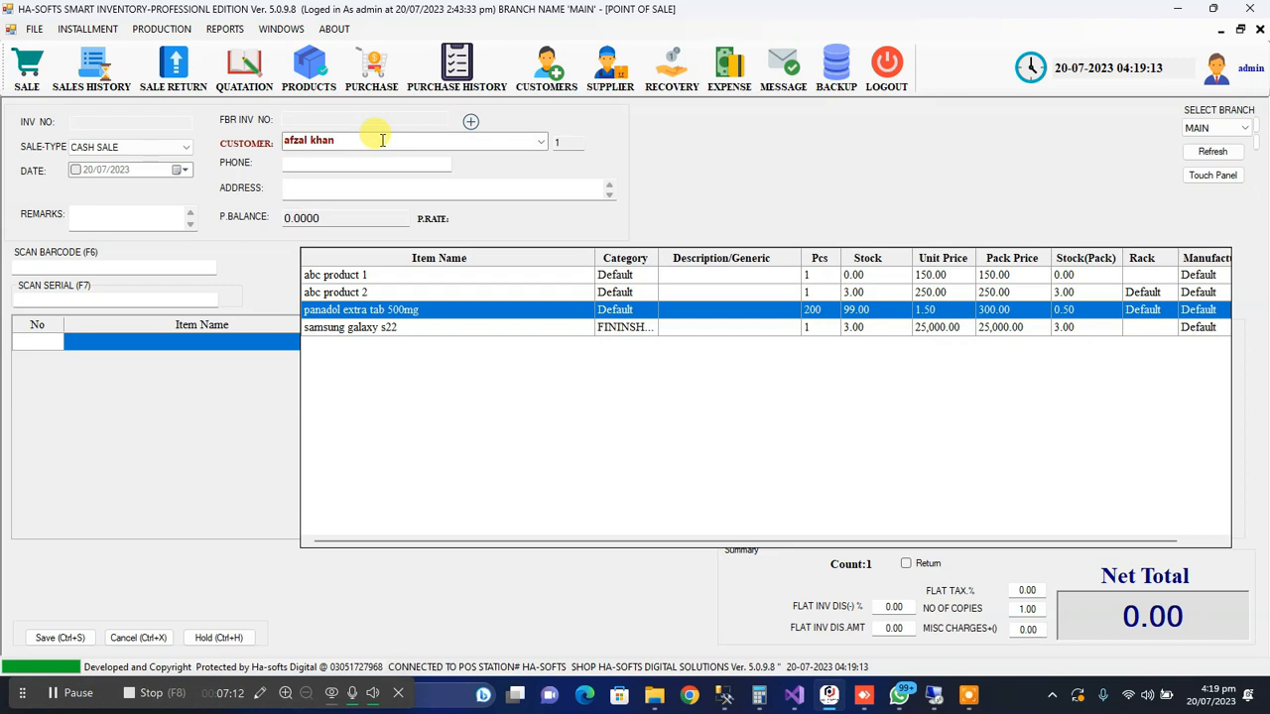
key("Down")
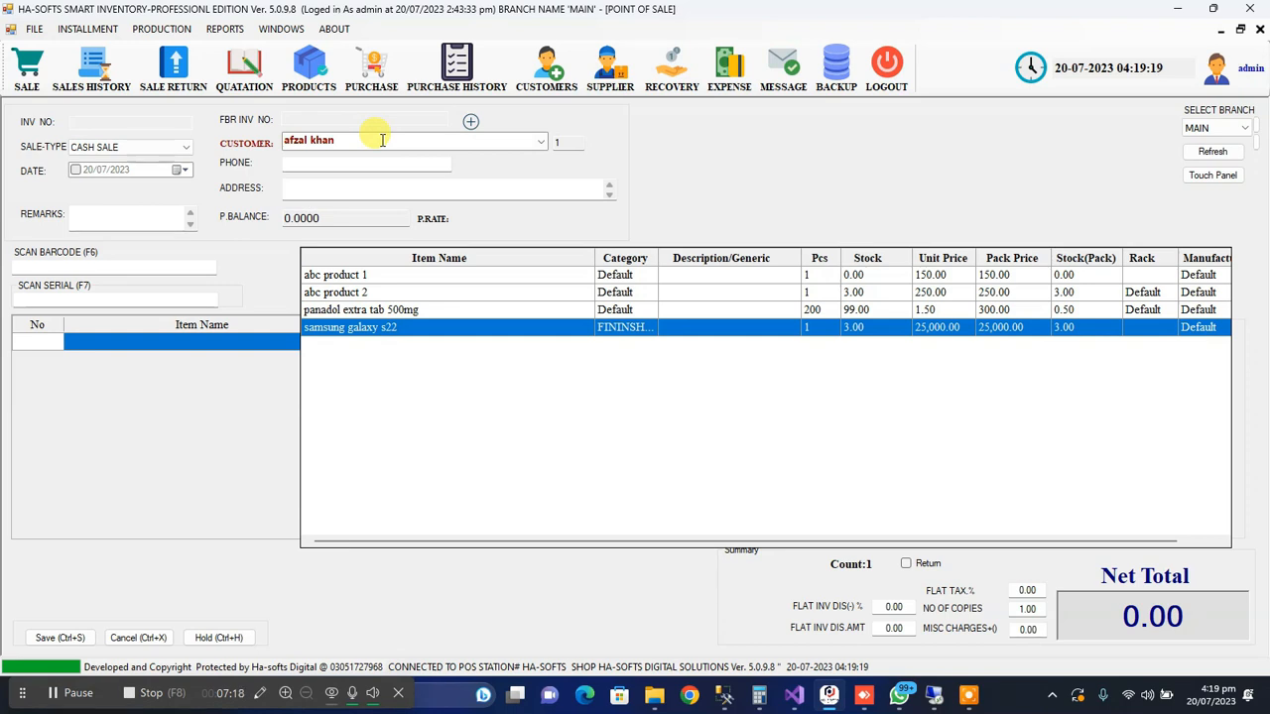
key("Up")
key("Up")
key("Up")
key("Down")
key("Down")
key("Down")
key("Up")
key("Down")
key("Return")
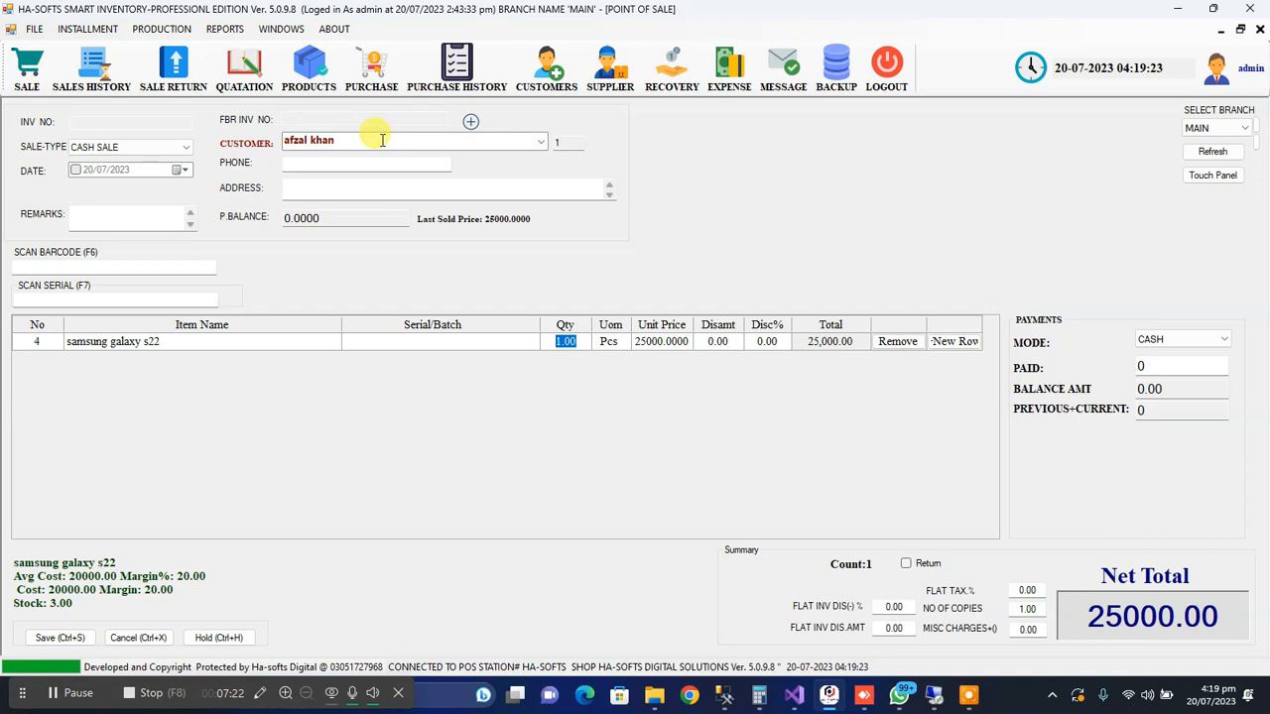
key("Tab")
key("Tab")
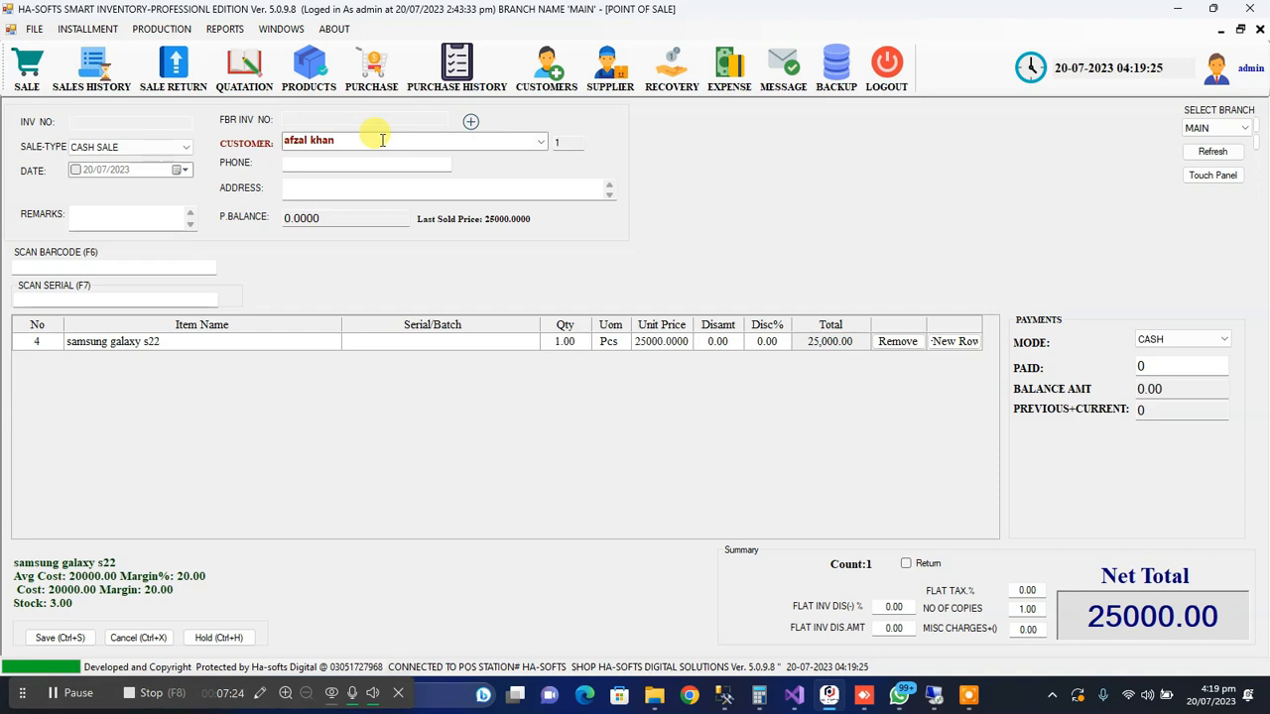
Save the samsung galaxy s22 sale, answer its prompts and close the sale window
key("ctrl+s")
key("Return")
key("Tab")
key("Return")
key("Return")
key("Tab")
key("Return")
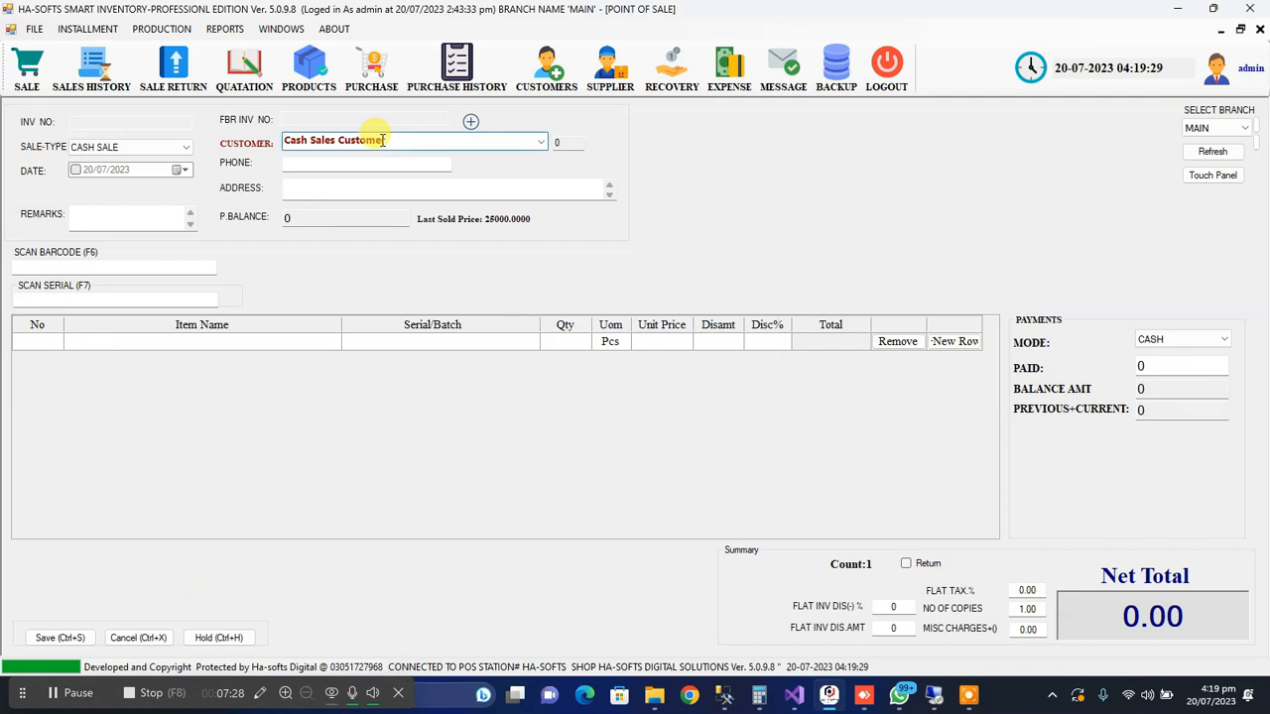
left_click(1260, 29)
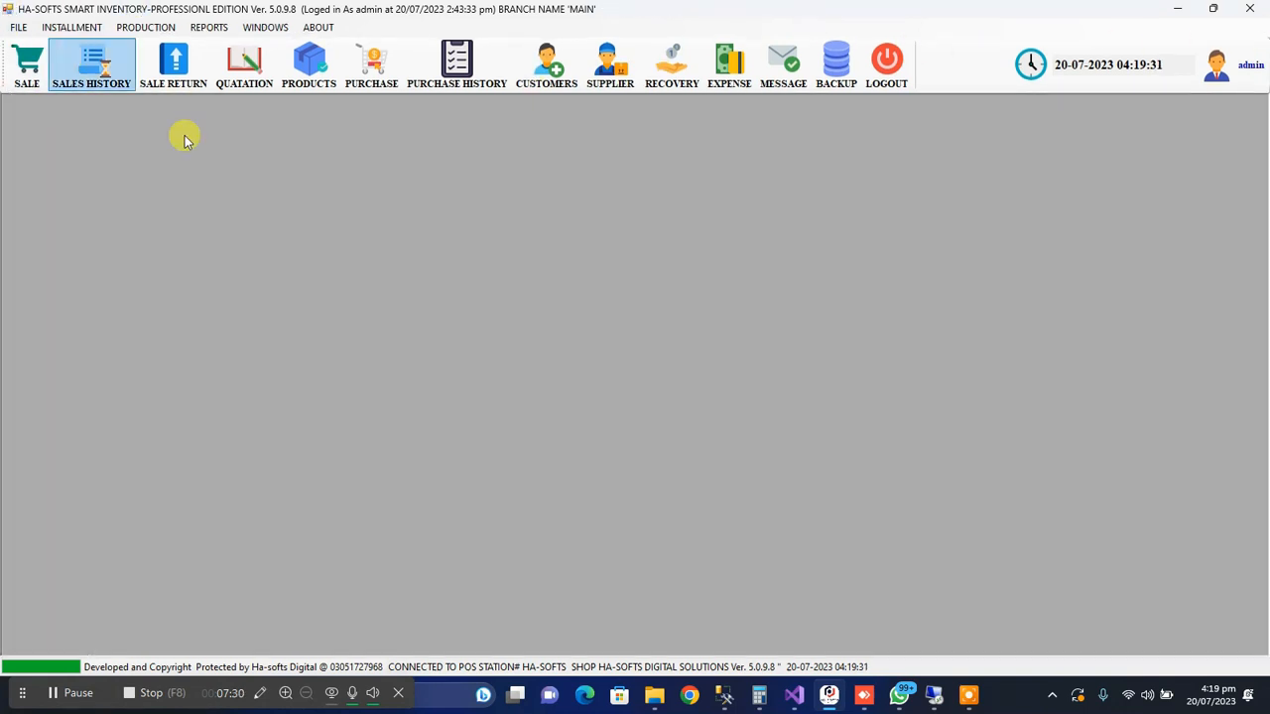
Search the day-end closing records for active entries and open the MAIN branch's open day
left_click(19, 29)
mouse_move(120, 79)
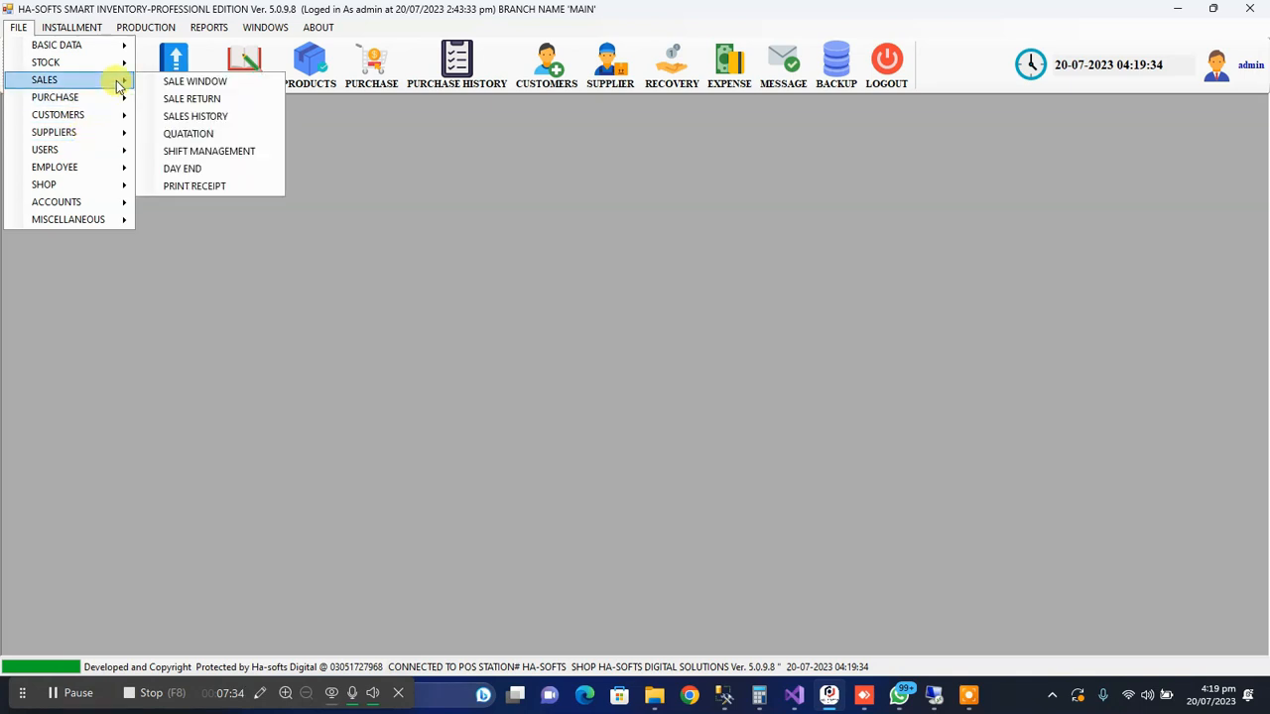
left_click(224, 174)
left_click(357, 185)
left_click(366, 200)
left_click(377, 216)
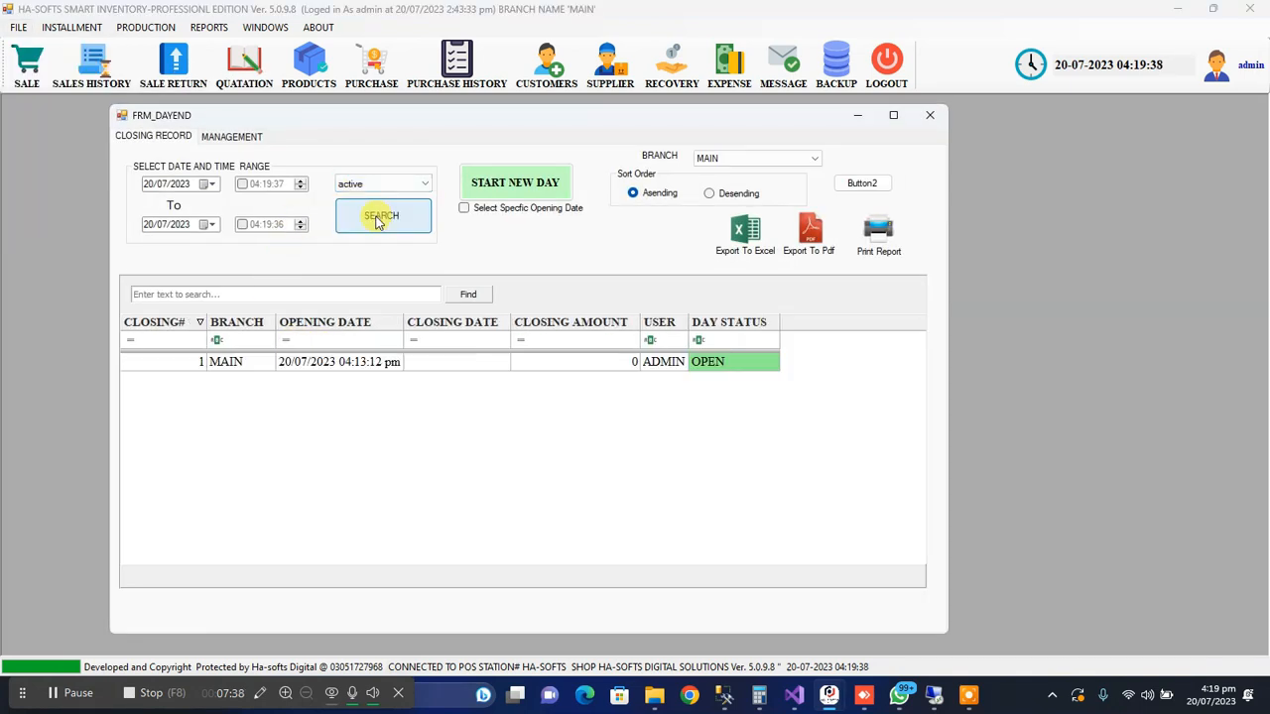
double_click(338, 361)
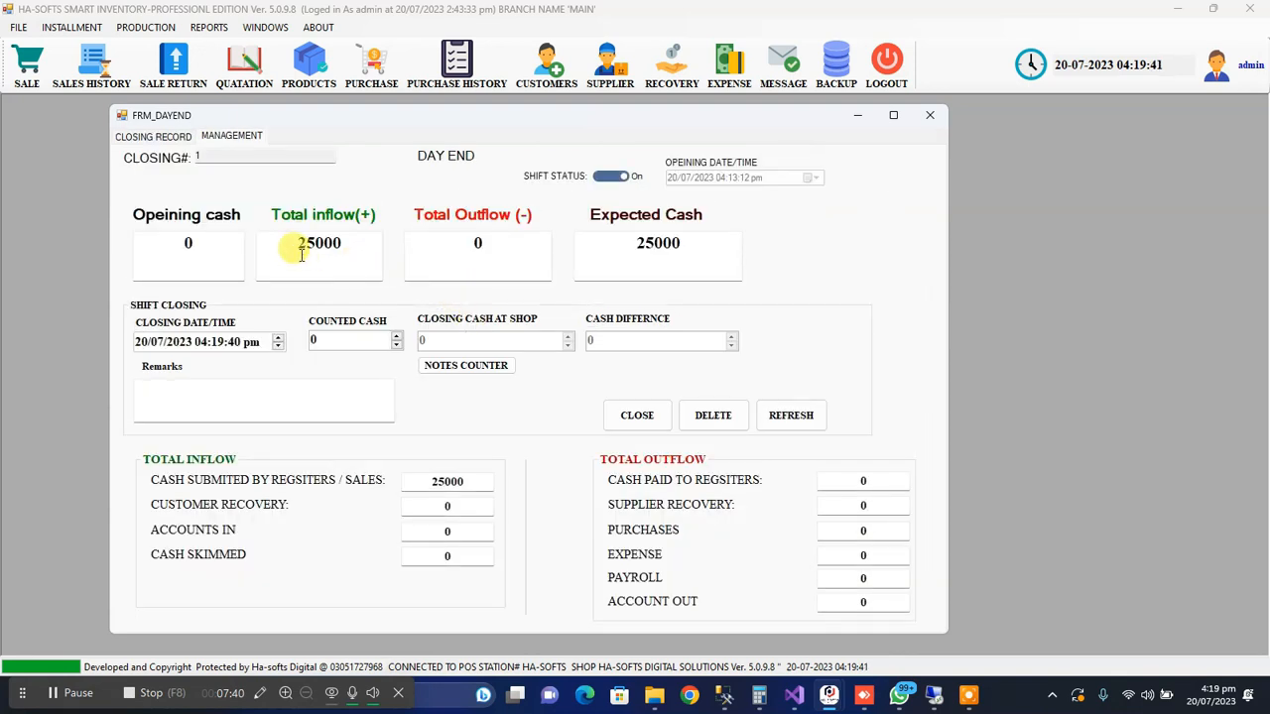
Compare the day's total inflow with the cash submitted by registers and sales, and close the day-end form
left_click_drag(289, 247, 360, 244)
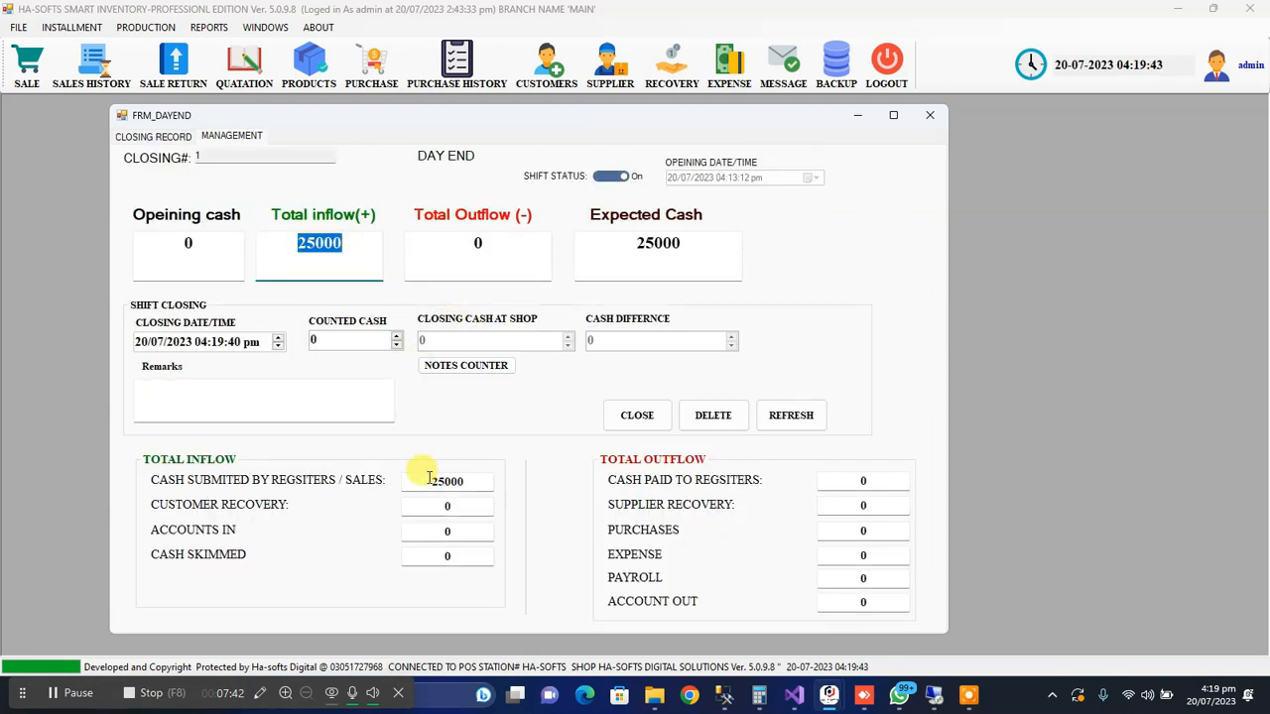
left_click_drag(428, 480, 466, 480)
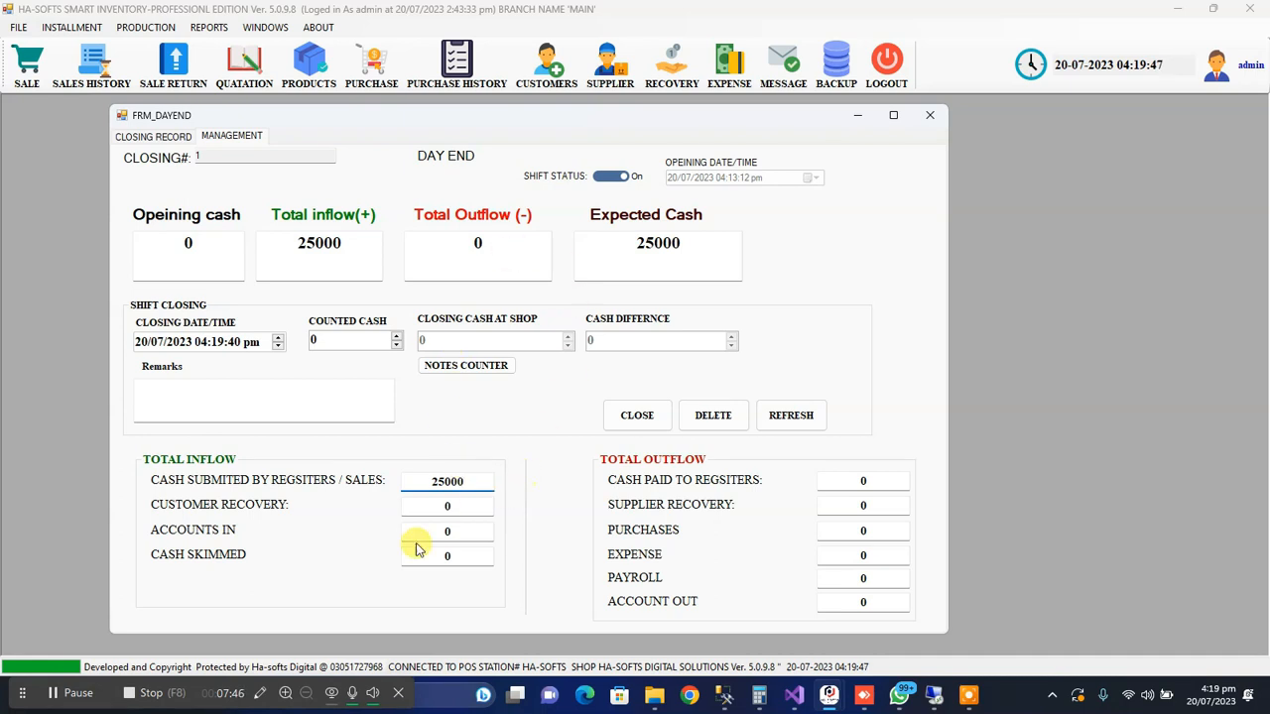
left_click(929, 129)
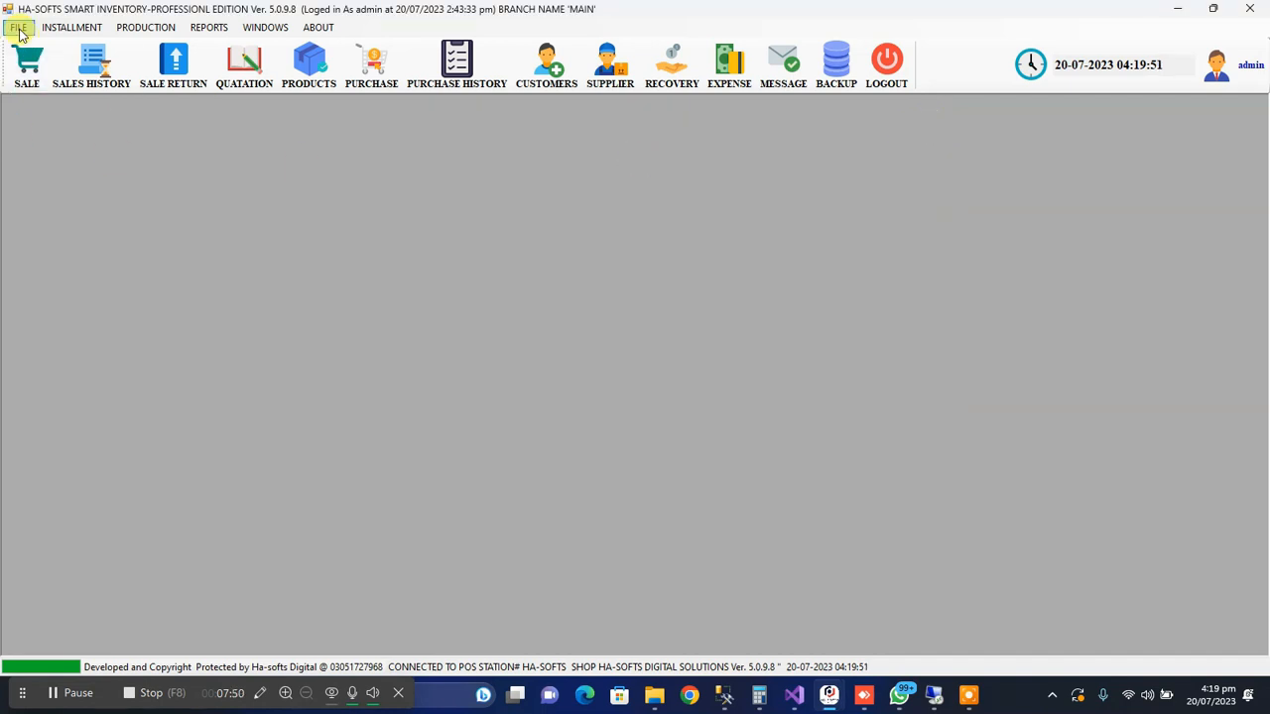
Open a new cash receive voucher and set its account preference to OTHERS
left_click(18, 29)
mouse_move(99, 201)
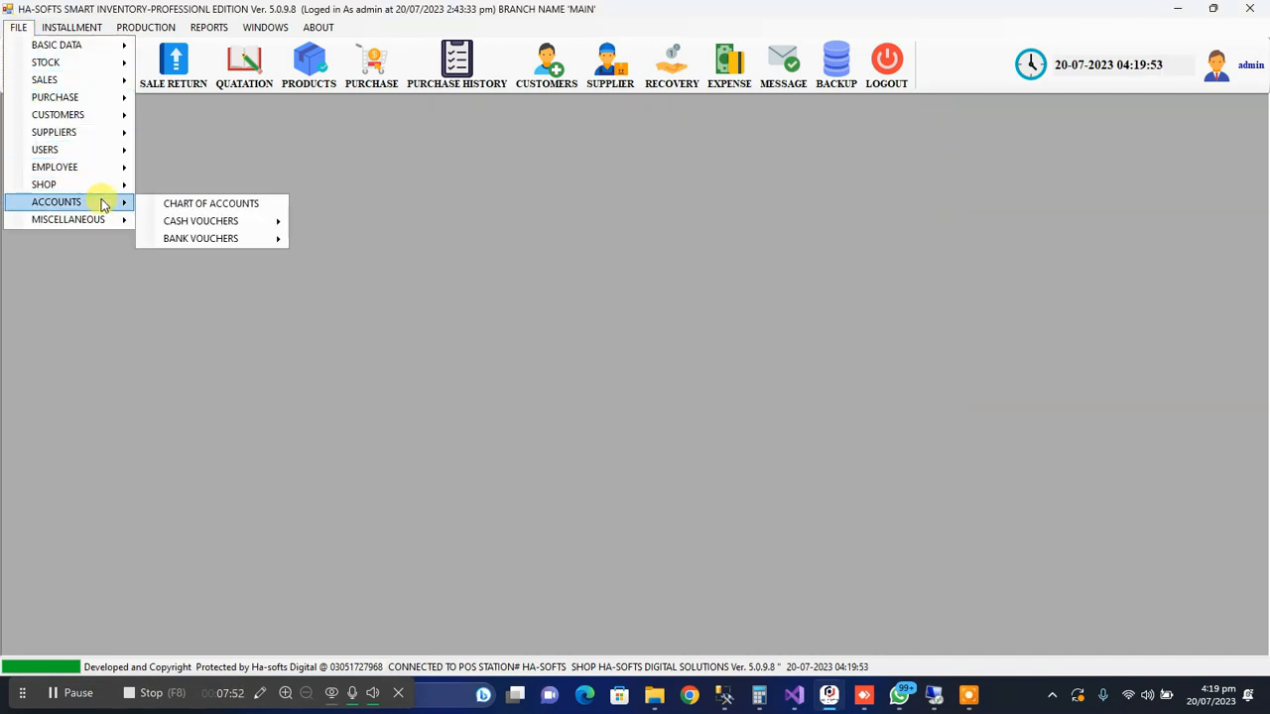
mouse_move(249, 221)
left_click(395, 221)
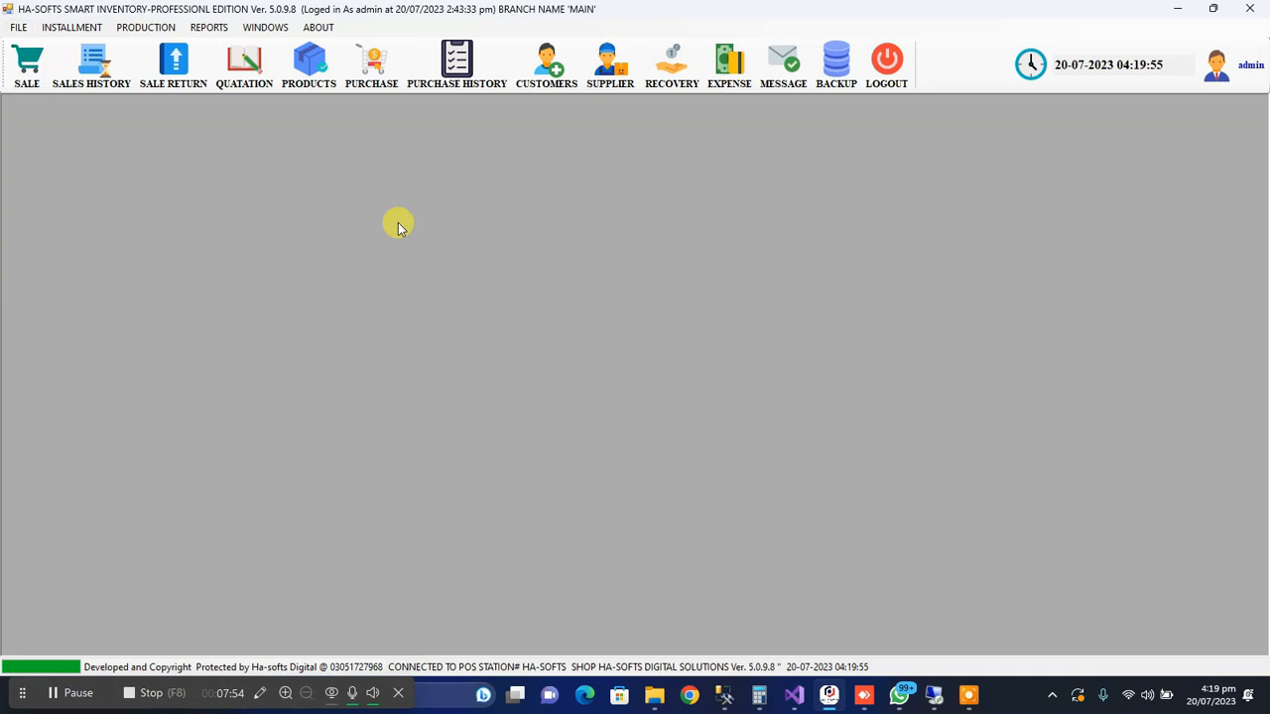
left_click(395, 275)
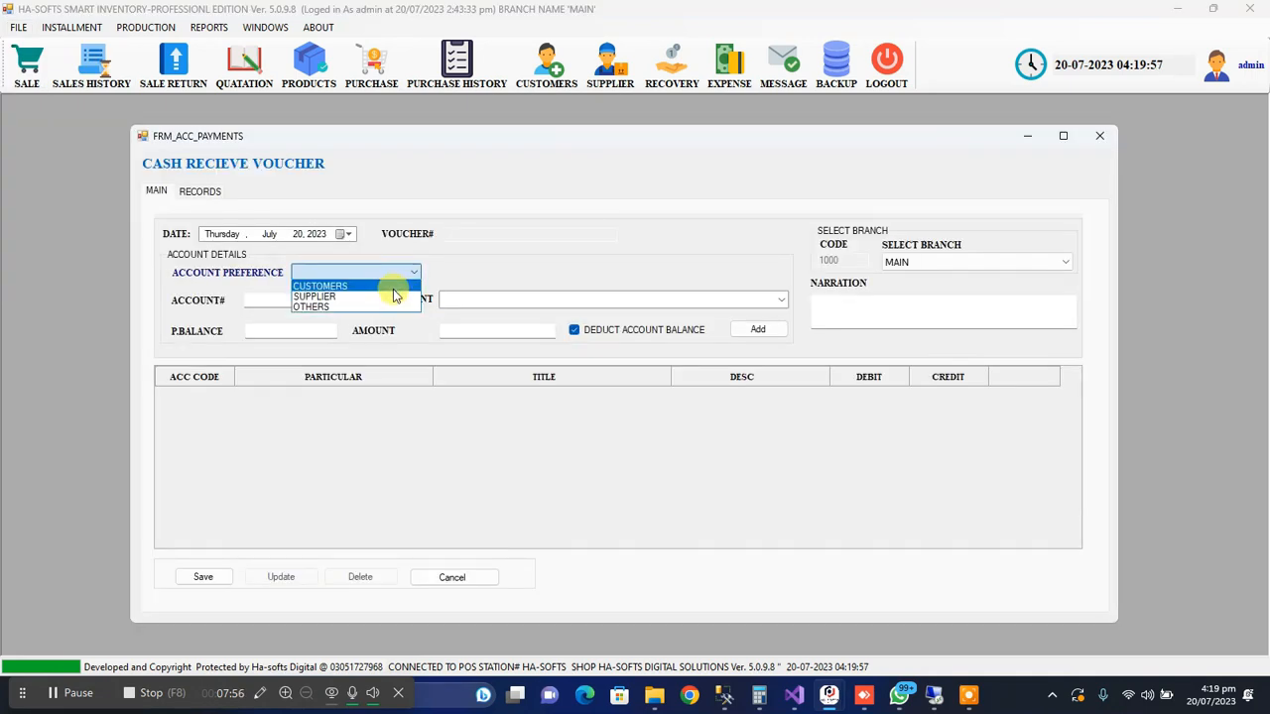
left_click(394, 308)
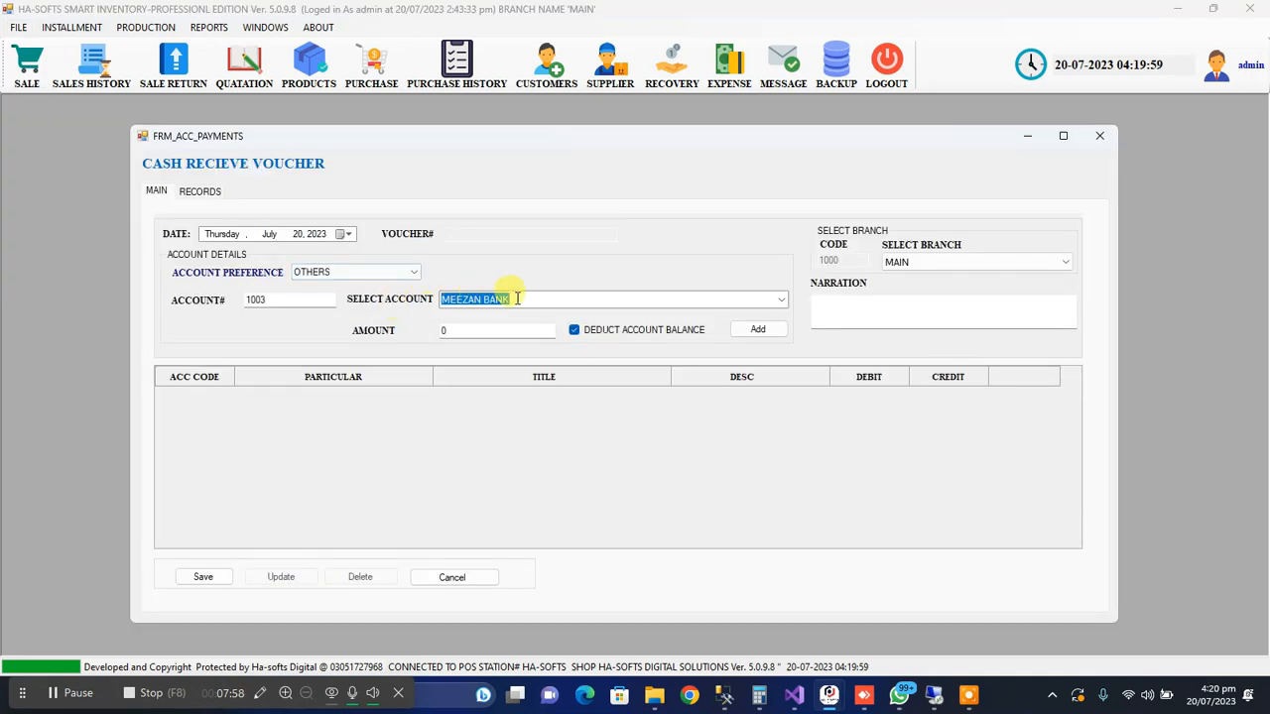
Add a cash receipt of 1000 for the SHOP RENT account to the voucher
left_click(780, 301)
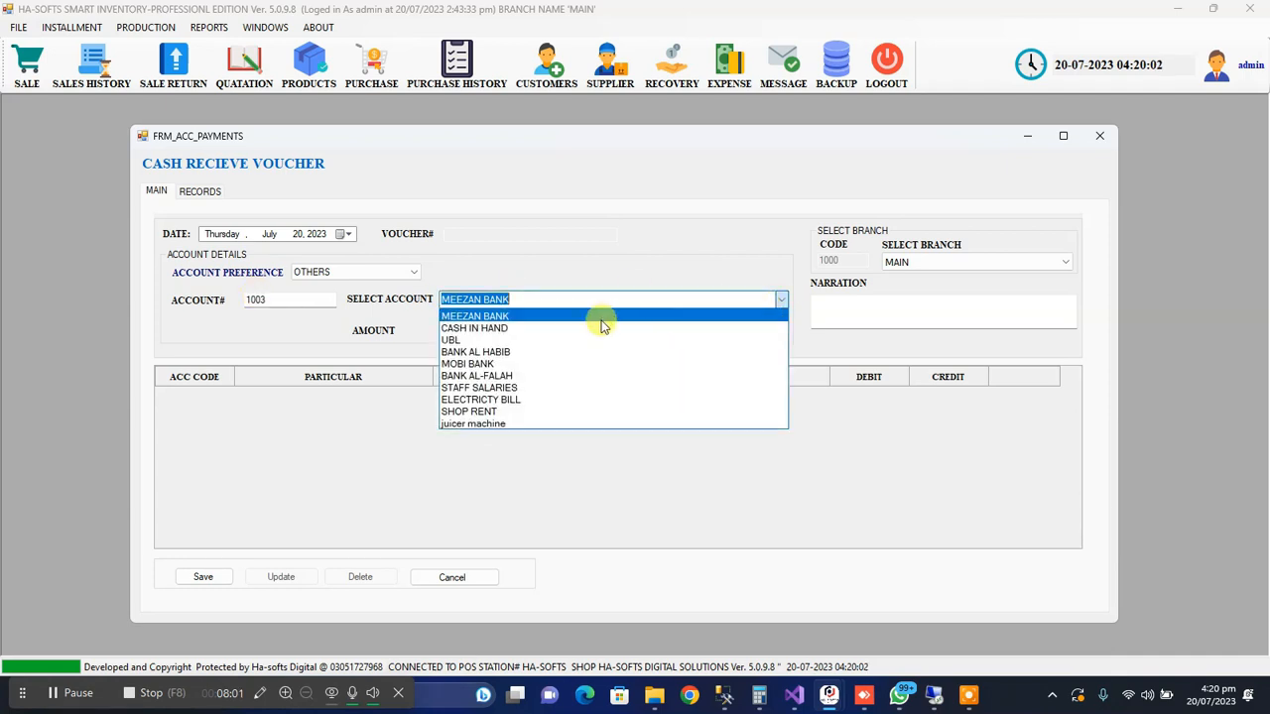
left_click(518, 411)
left_click_drag(500, 300, 419, 300)
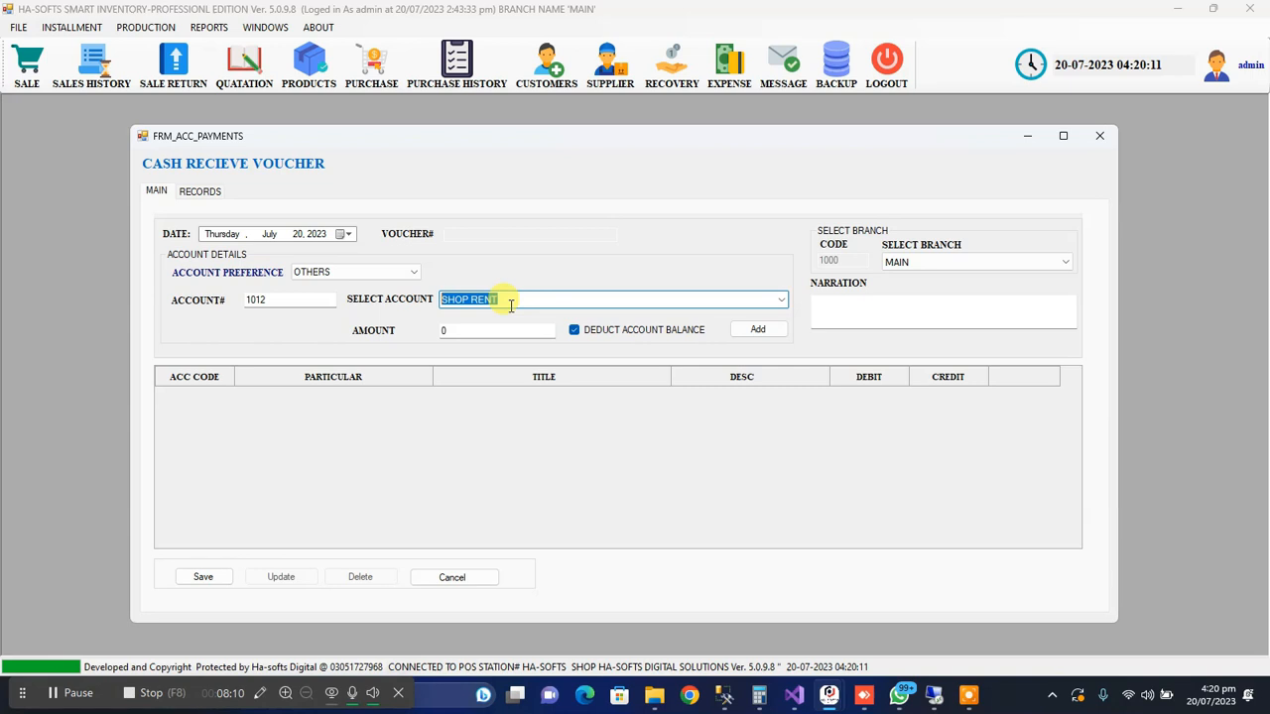
left_click(459, 332)
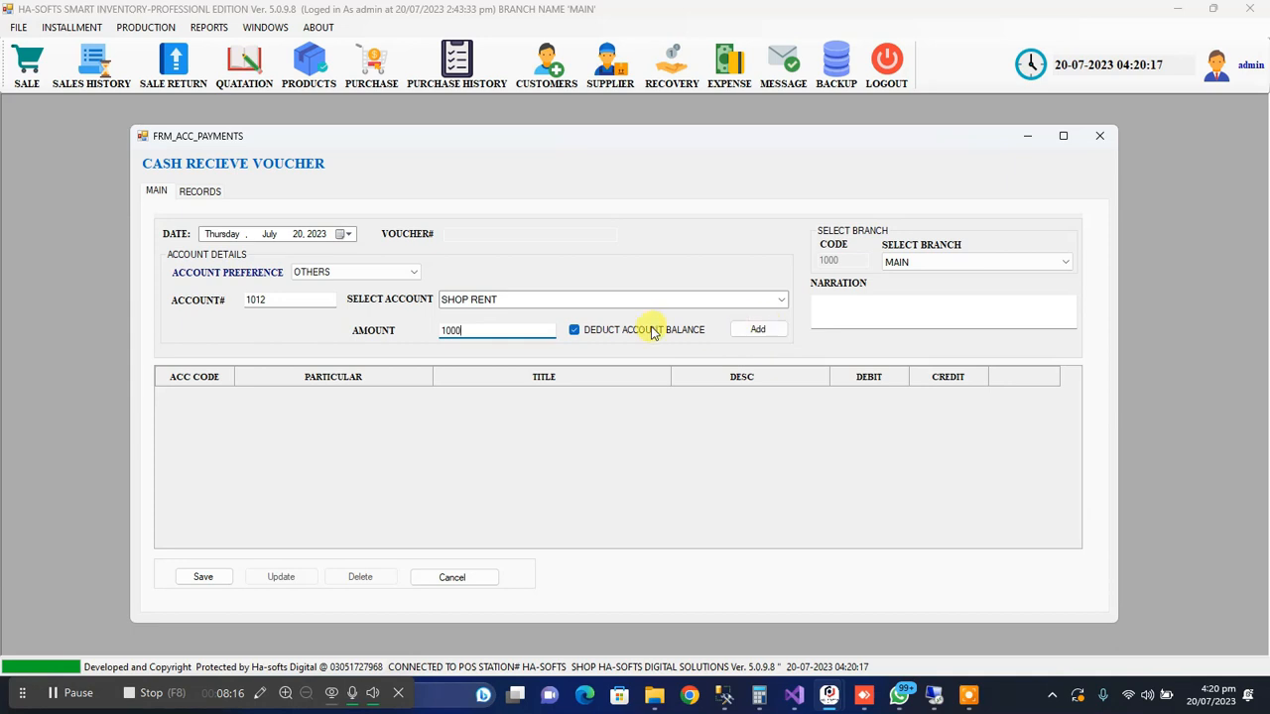
left_click(758, 329)
Save the cash receive voucher, answer its prompts and close the voucher form
left_click(202, 577)
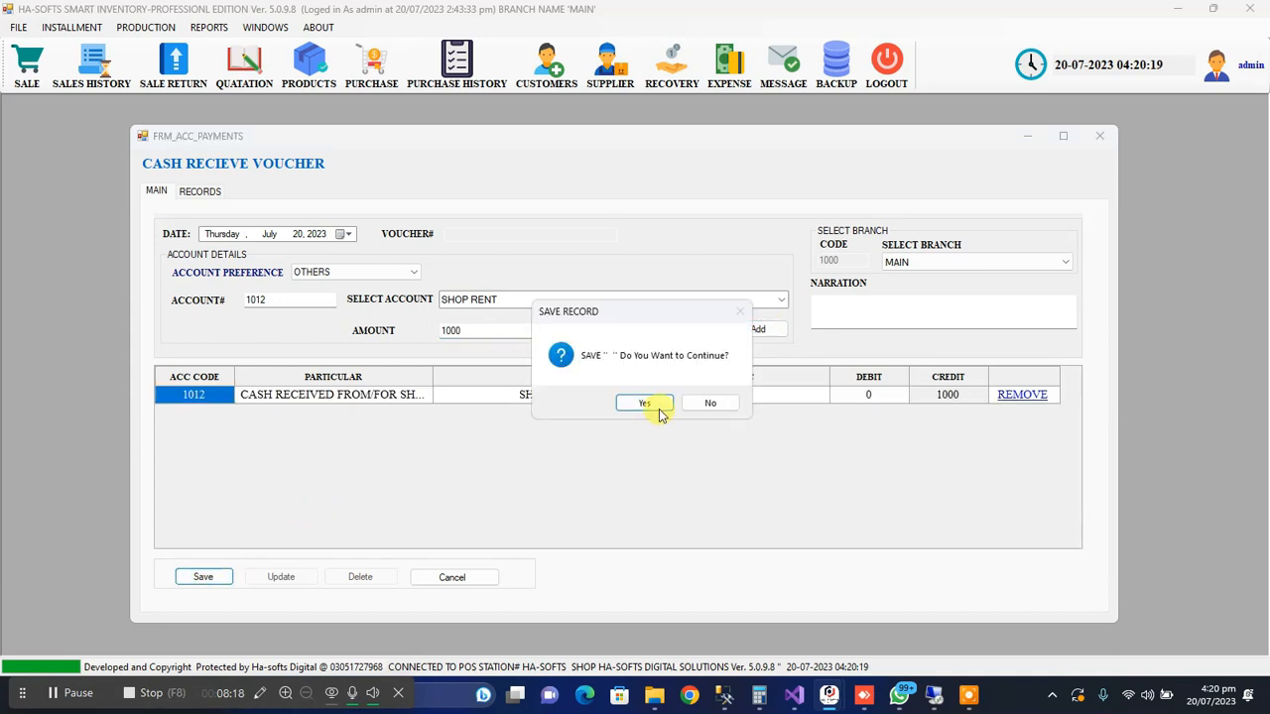
left_click(657, 402)
left_click(691, 402)
left_click(706, 404)
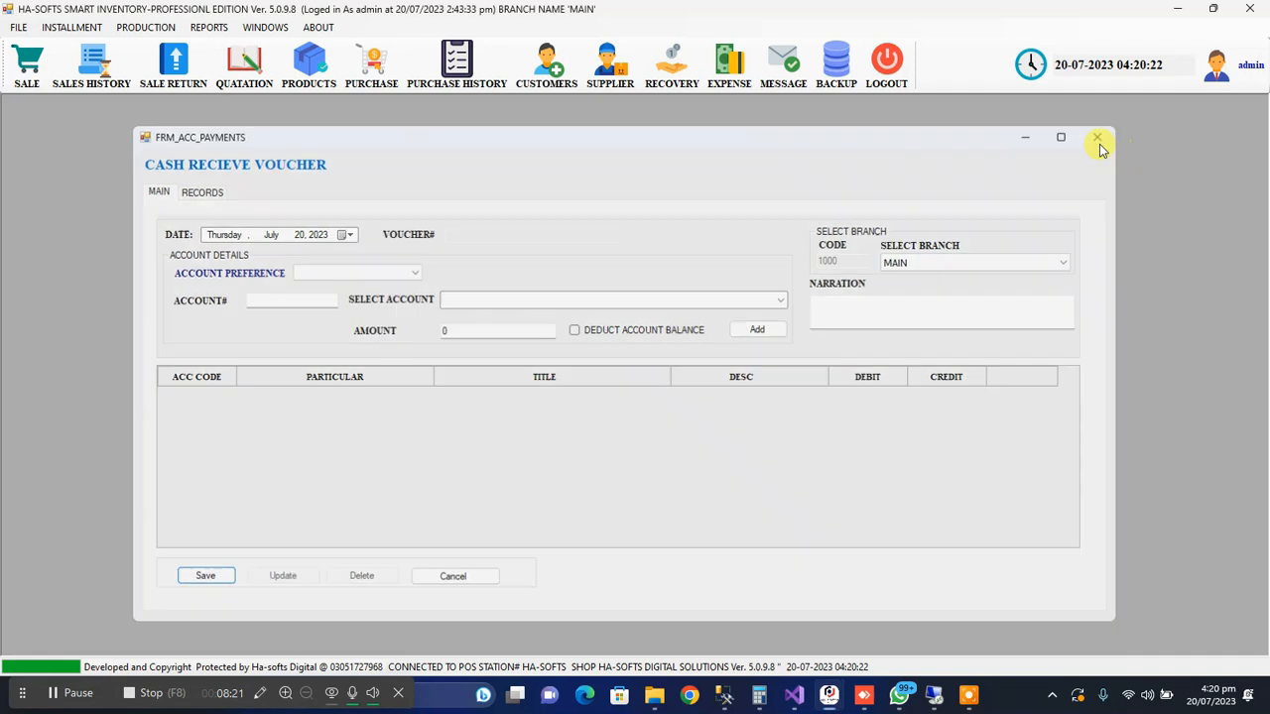
left_click(1100, 136)
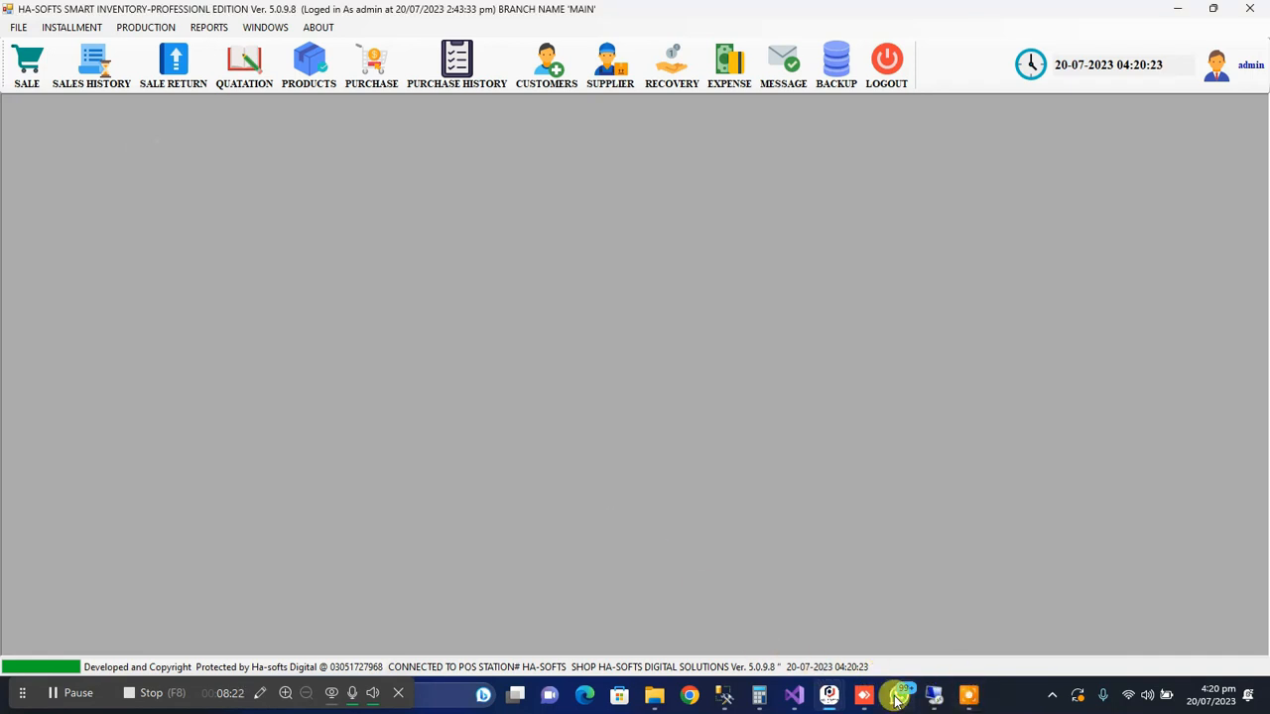
Open the day-end form, list the active closing records and load the open MAIN branch day
left_click(12, 30)
mouse_move(104, 82)
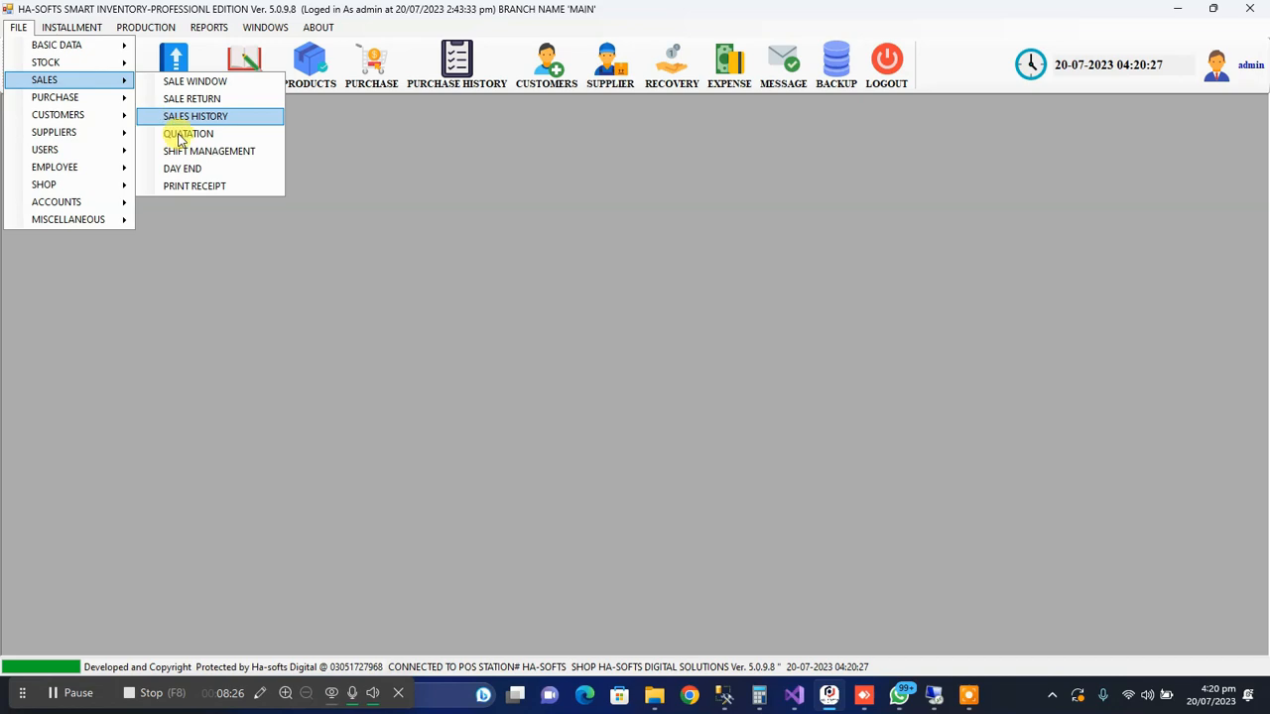
left_click(211, 169)
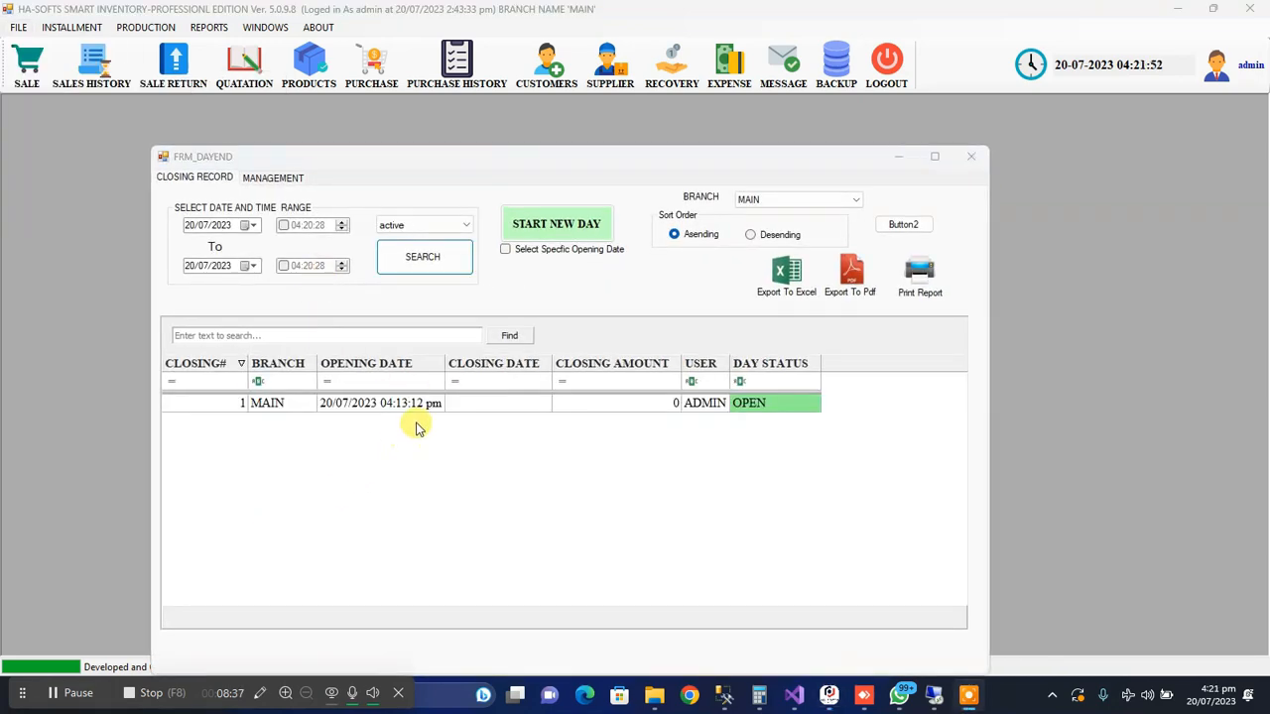
left_click(424, 403)
double_click(425, 402)
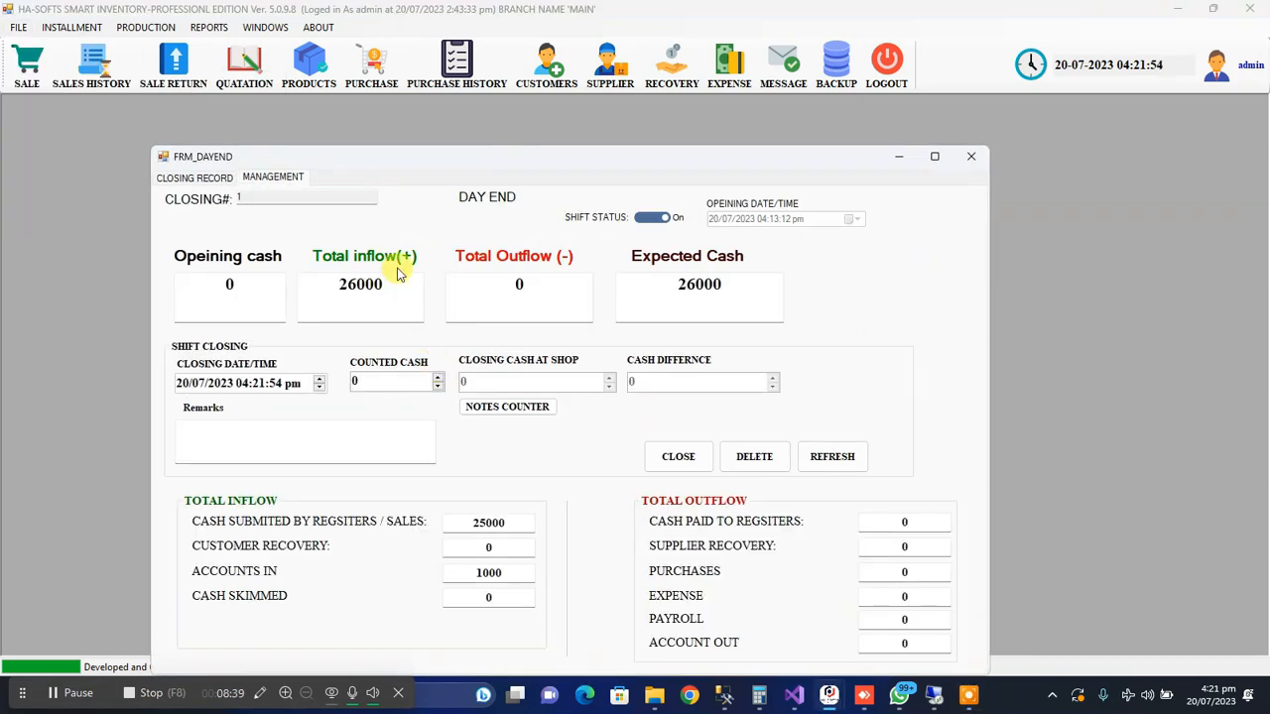
Compare the day's total inflow with its register/sales cash and accounts-in amounts, and close the day-end form
left_click_drag(394, 162, 396, 116)
left_click_drag(343, 239, 393, 239)
left_click_drag(477, 477, 514, 477)
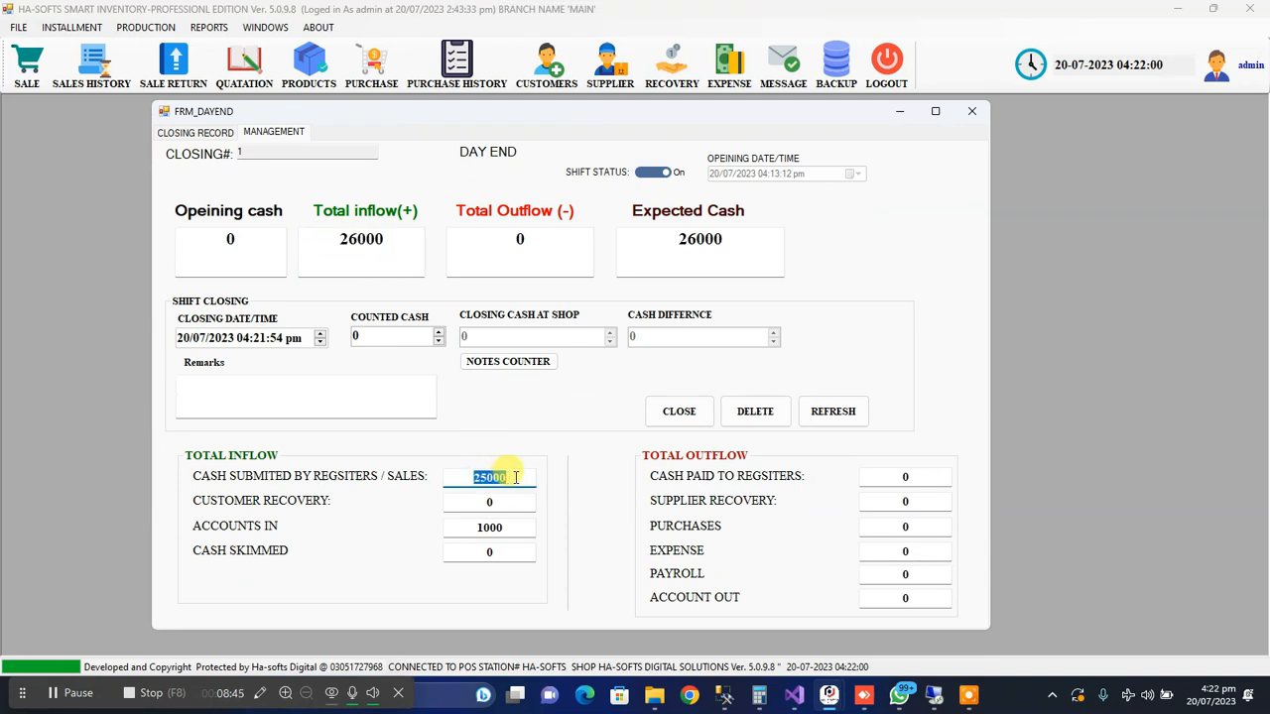
left_click_drag(460, 527, 512, 527)
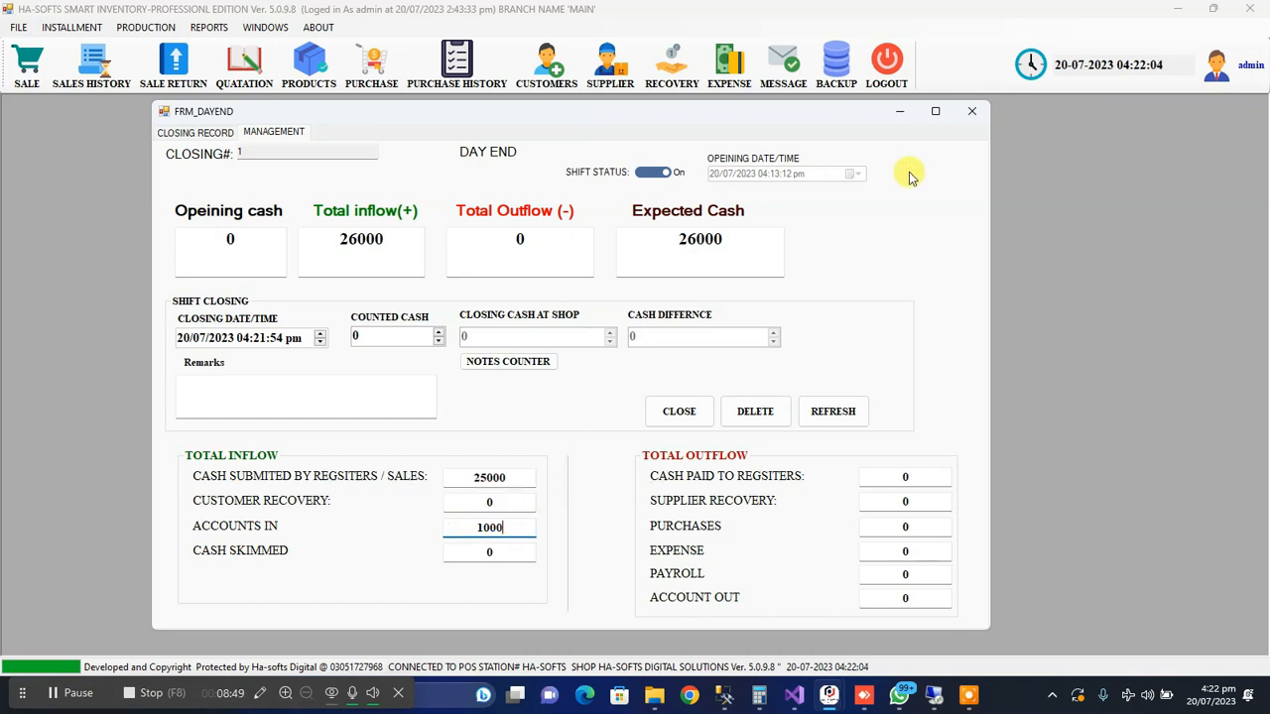
left_click(972, 112)
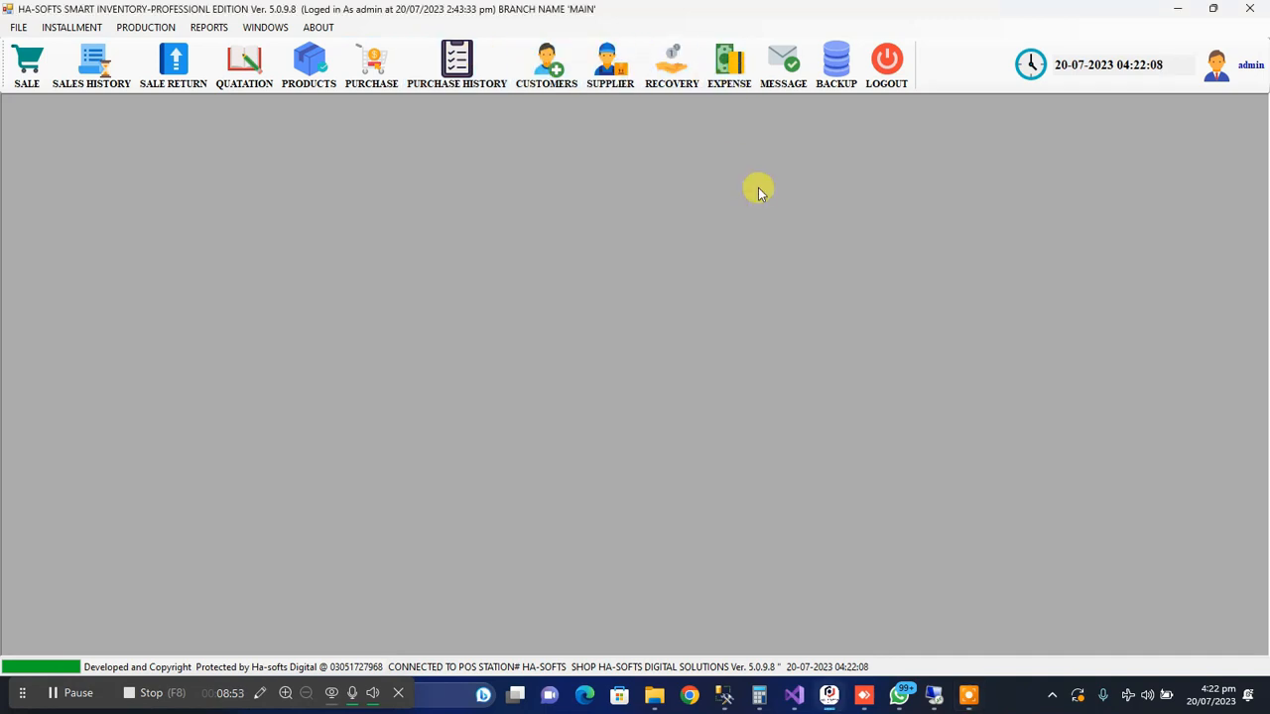
Record and save a Bill expense of 1000 in the expense book, and close the form
left_click(729, 66)
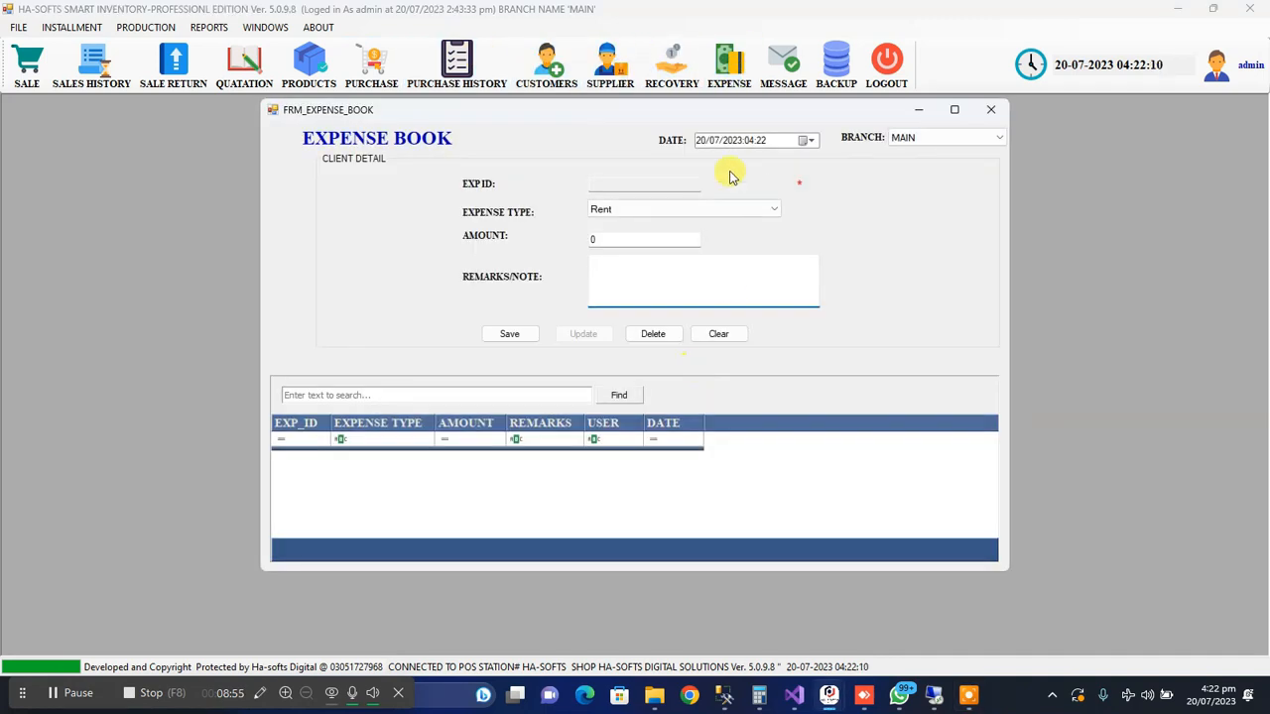
left_click(622, 208)
left_click(622, 231)
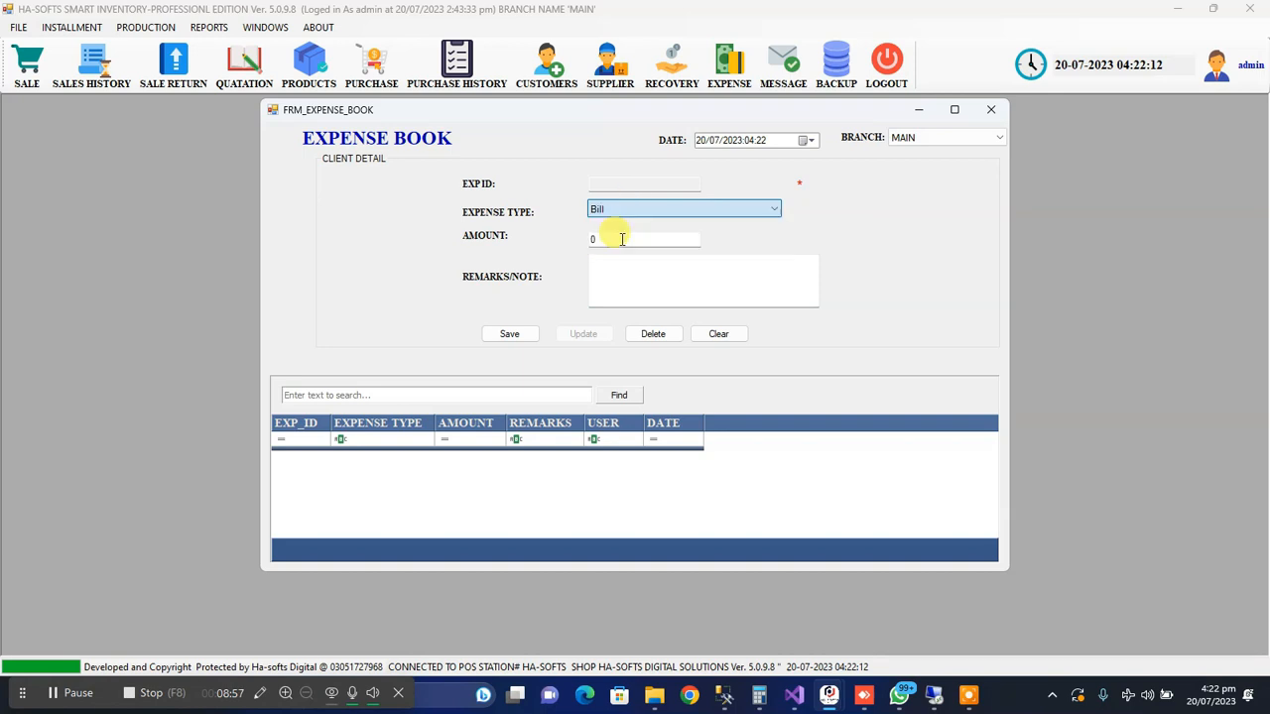
left_click(604, 239)
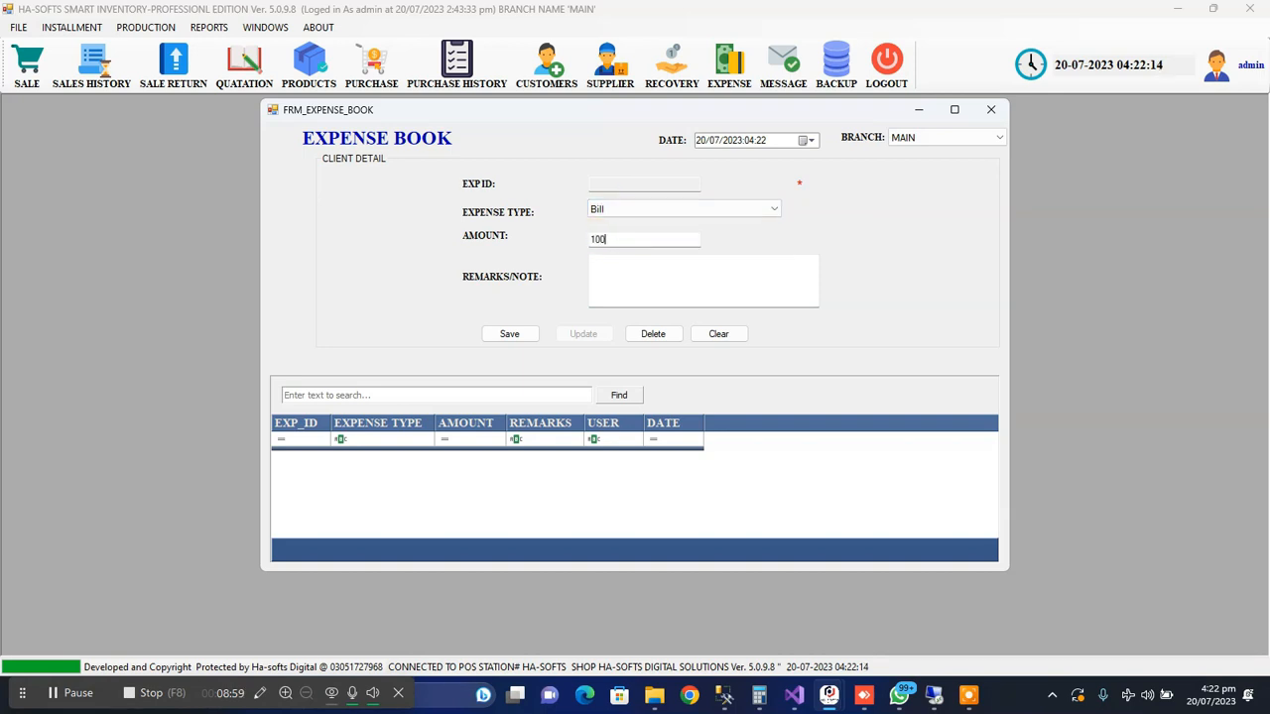
type("1000")
left_click(607, 264)
left_click(509, 333)
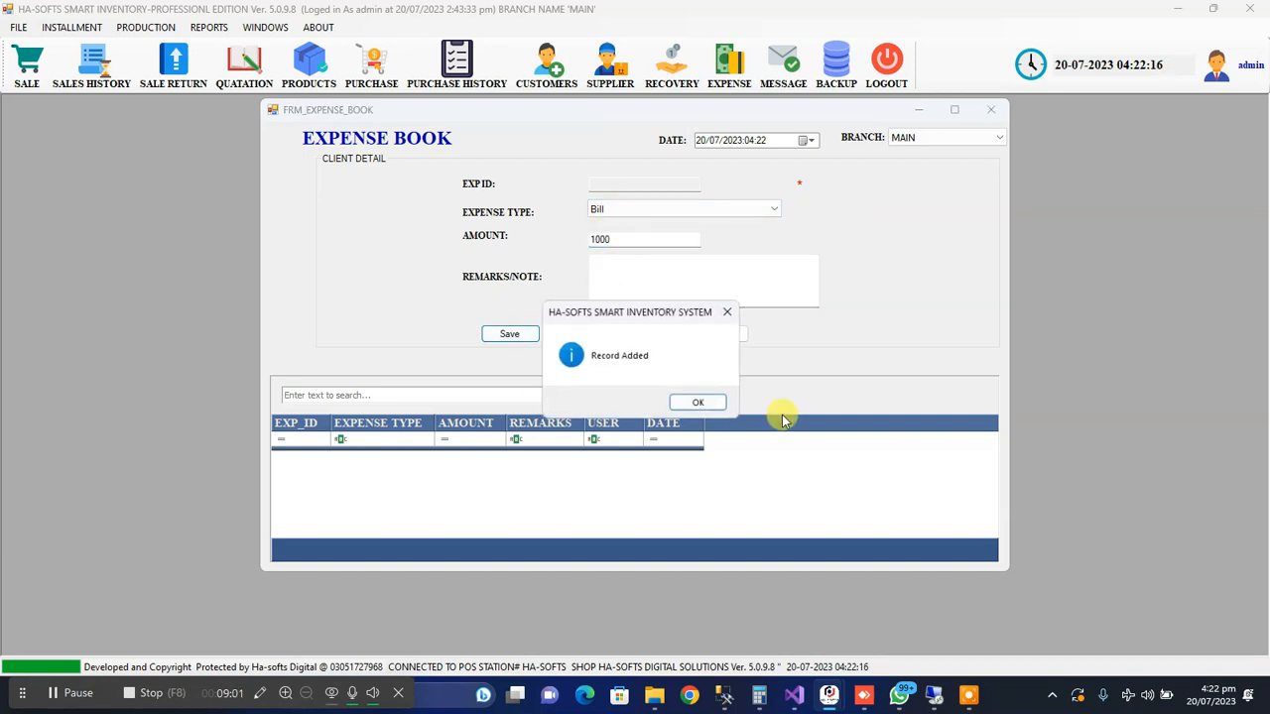
left_click(698, 401)
left_click(990, 109)
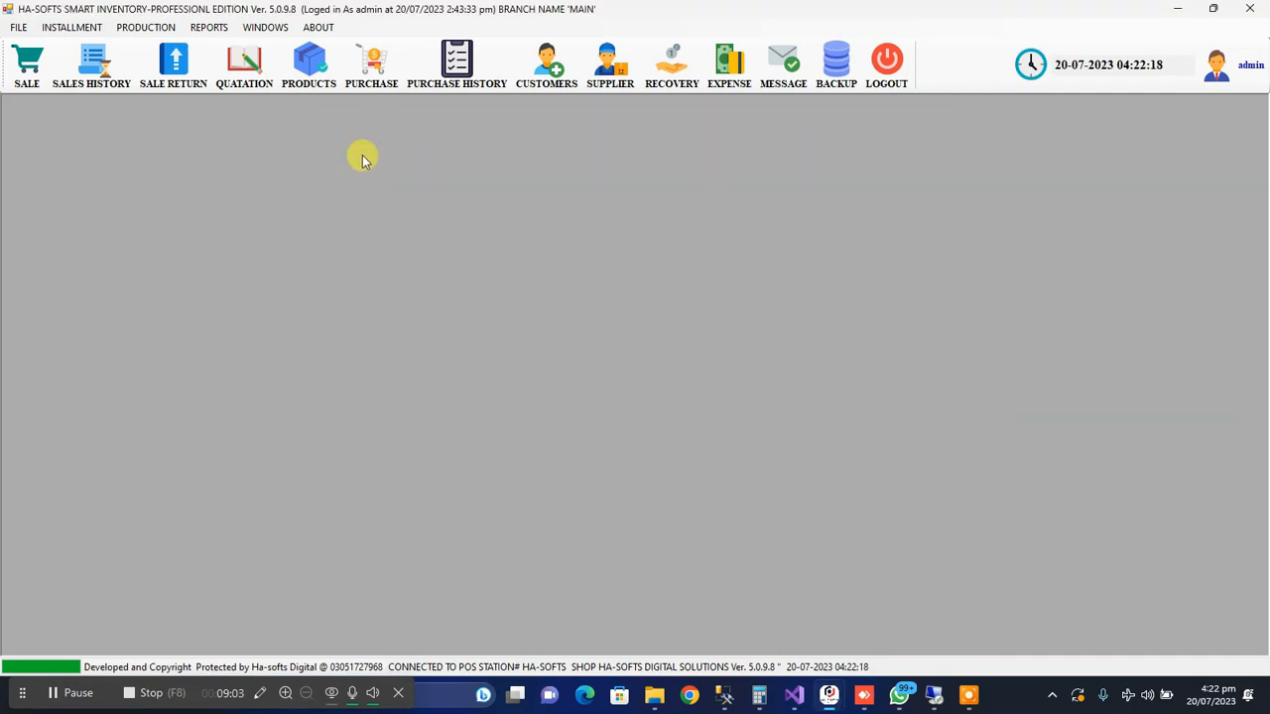
Start a new CASH purchase with an invoice number and choose Default as the supplier
left_click(375, 79)
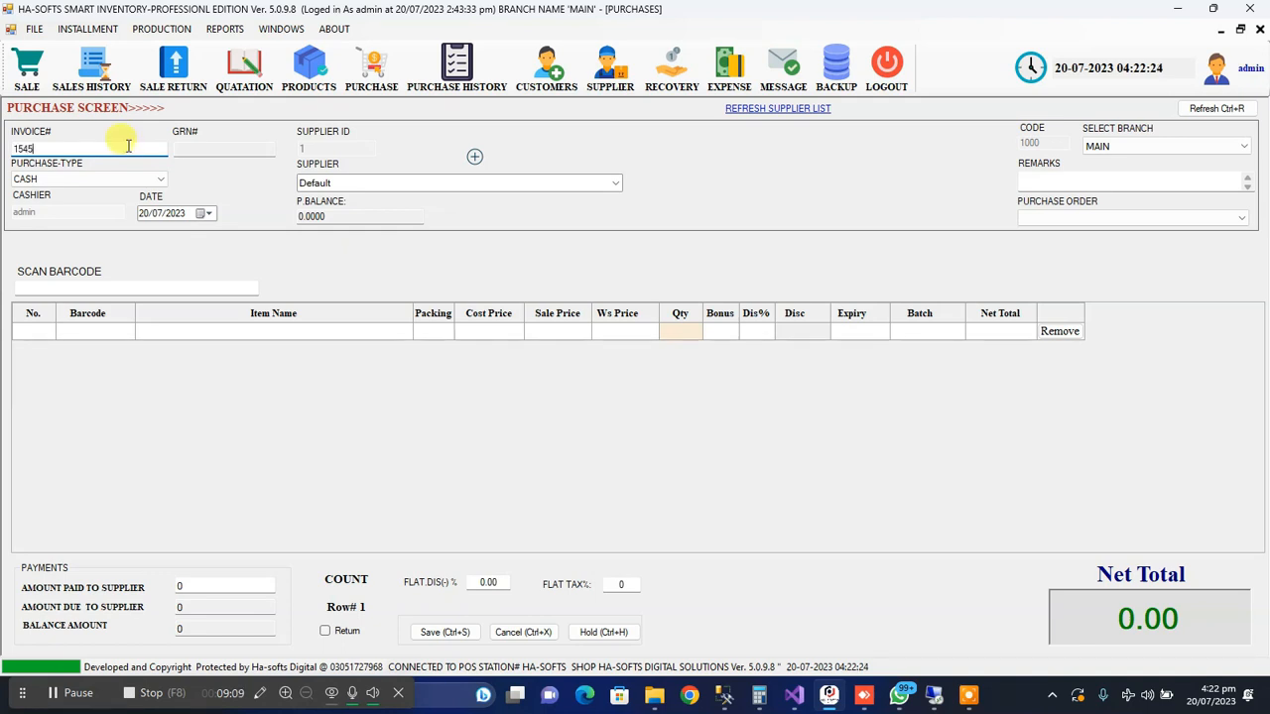
left_click(614, 184)
left_click(581, 198)
left_click(535, 181)
Add samsung galaxy s22 to the purchase with quantity 1, keeping its existing cost and sale prices
key("Return")
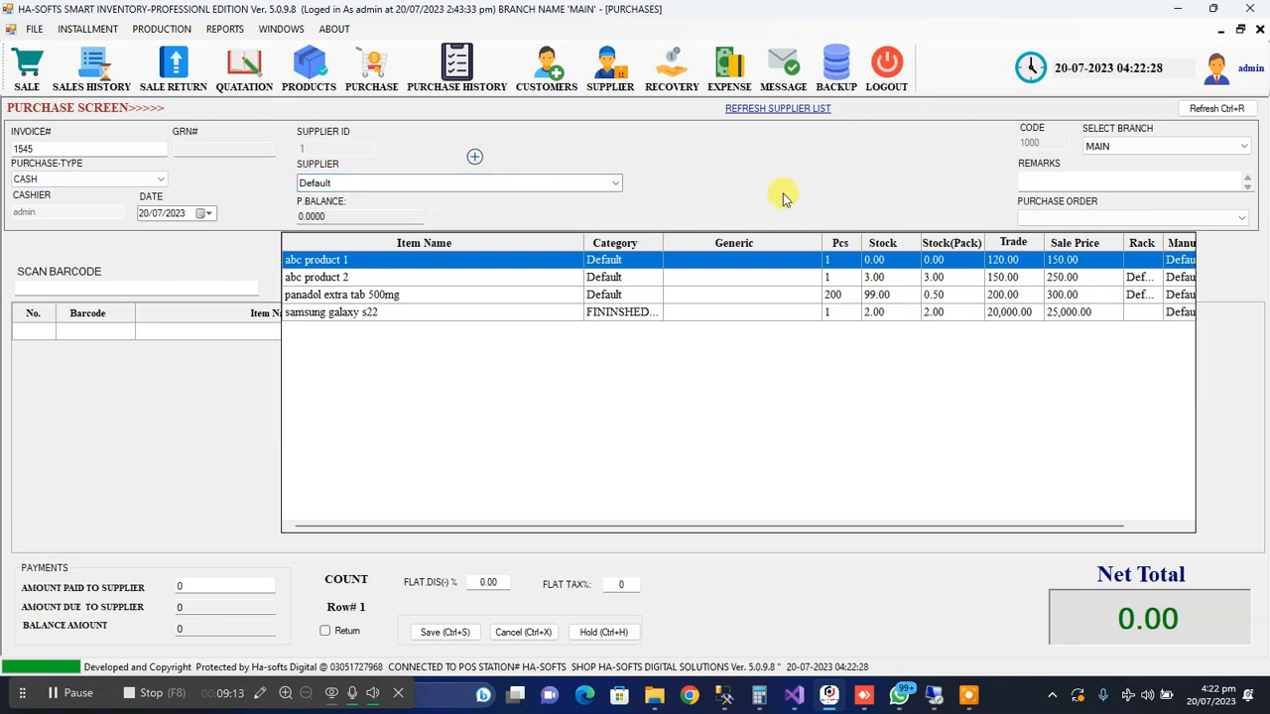
key("Down")
key("Down")
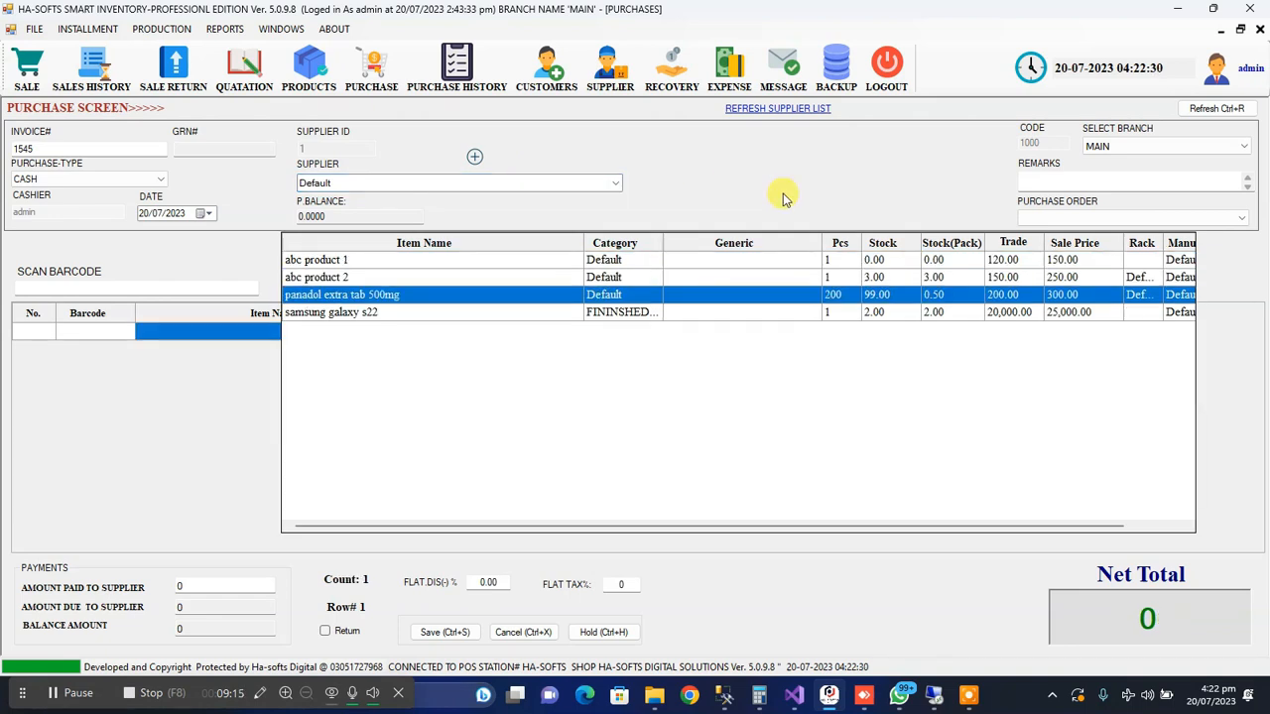
key("Down")
key("Return")
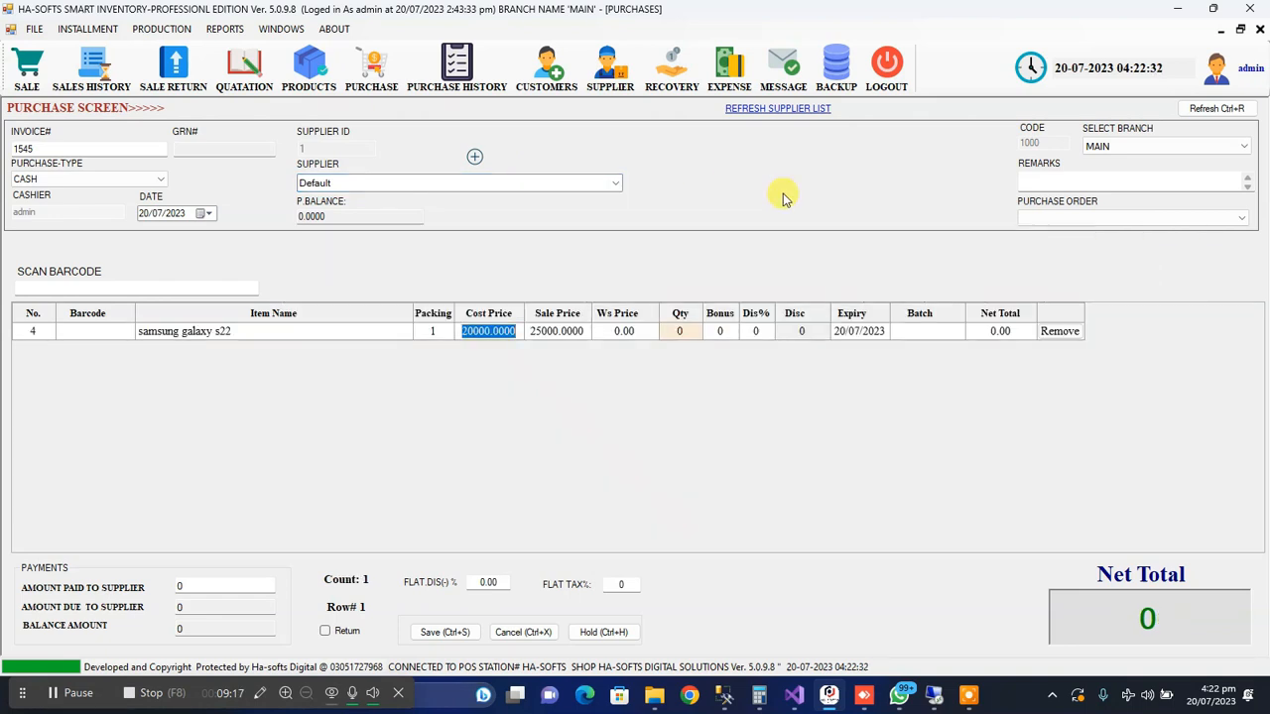
key("Return")
key("Return")
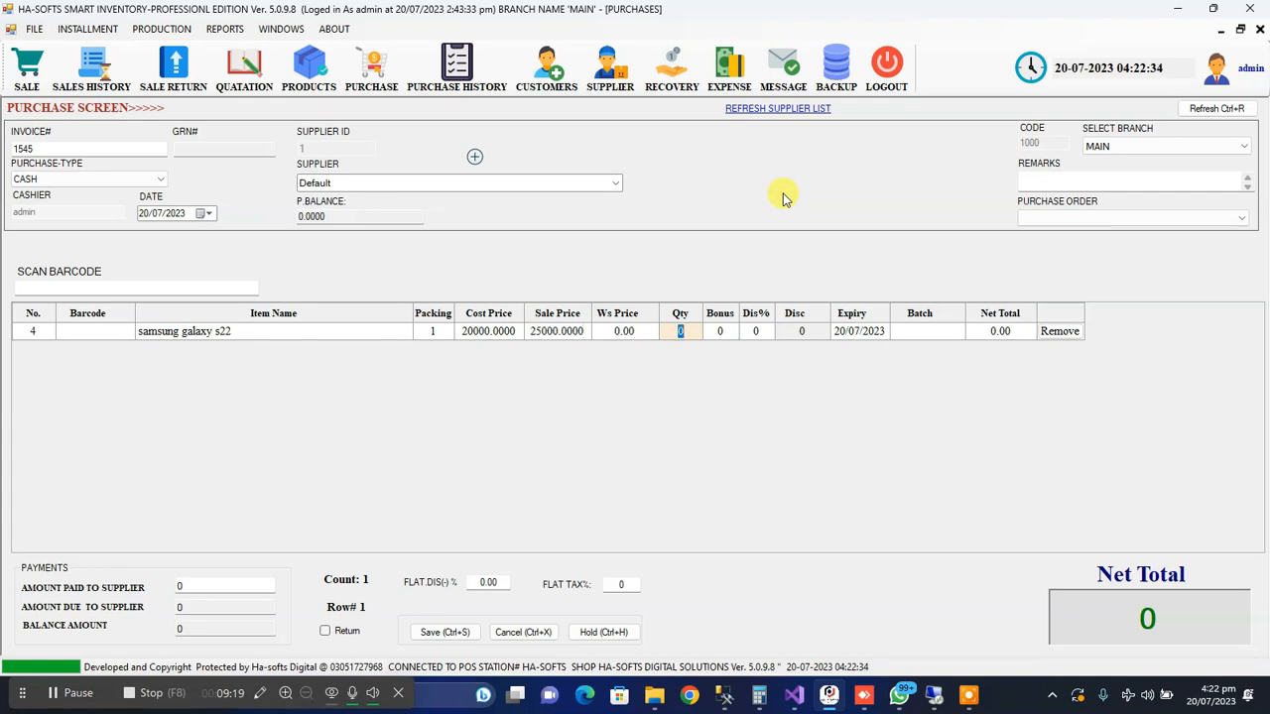
key("Return")
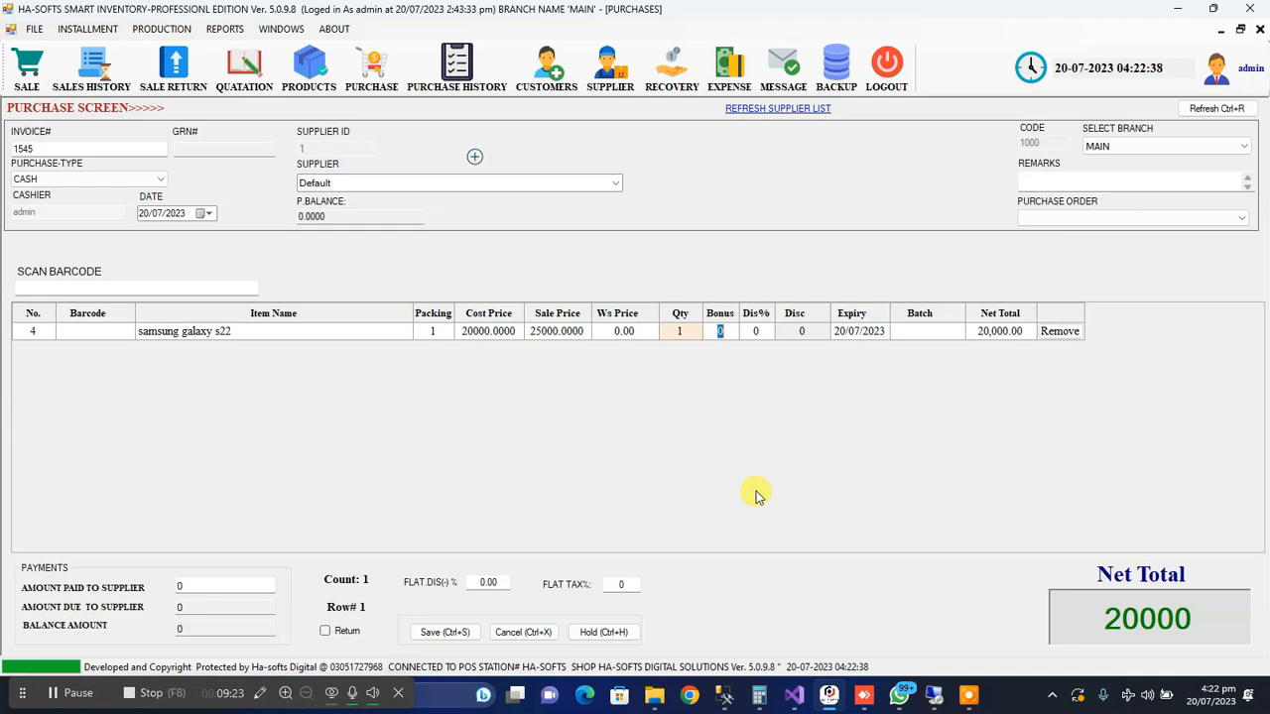
Save the purchase, decline printing the invoice and close the purchase screen
left_click(450, 621)
left_click(659, 407)
left_click(709, 405)
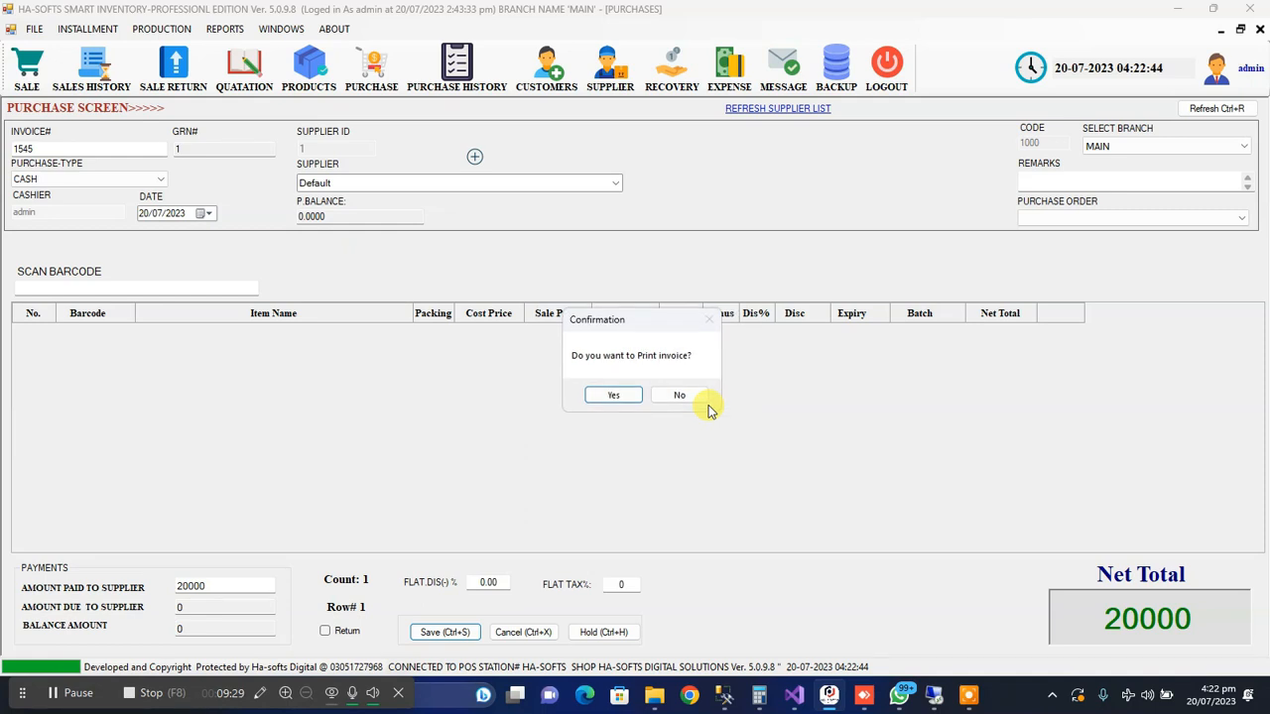
left_click(688, 395)
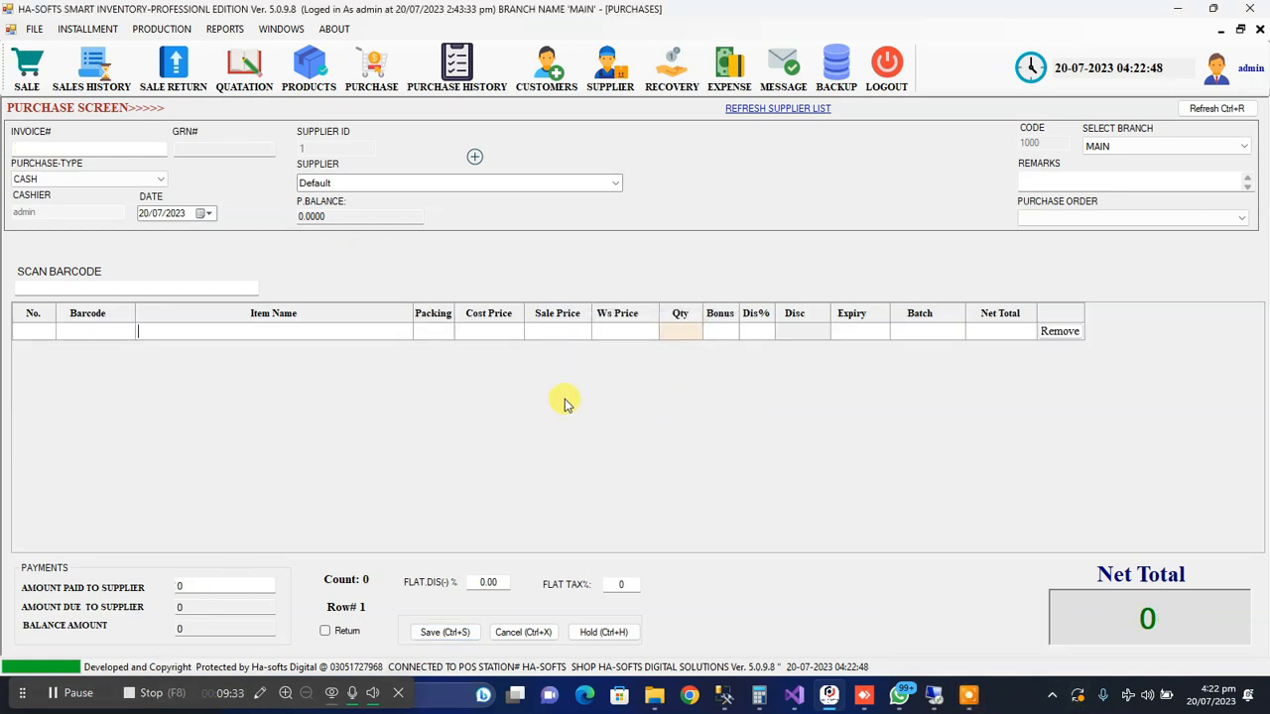
left_click(1260, 29)
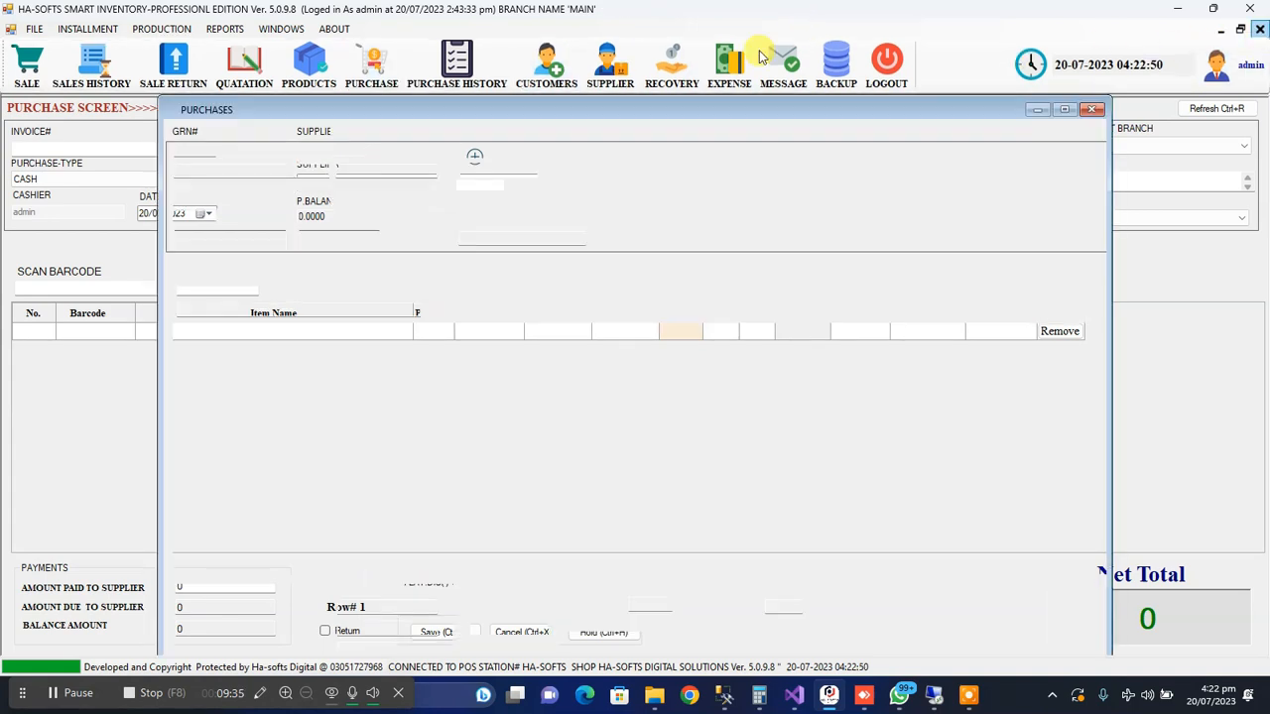
left_click(13, 30)
mouse_move(88, 82)
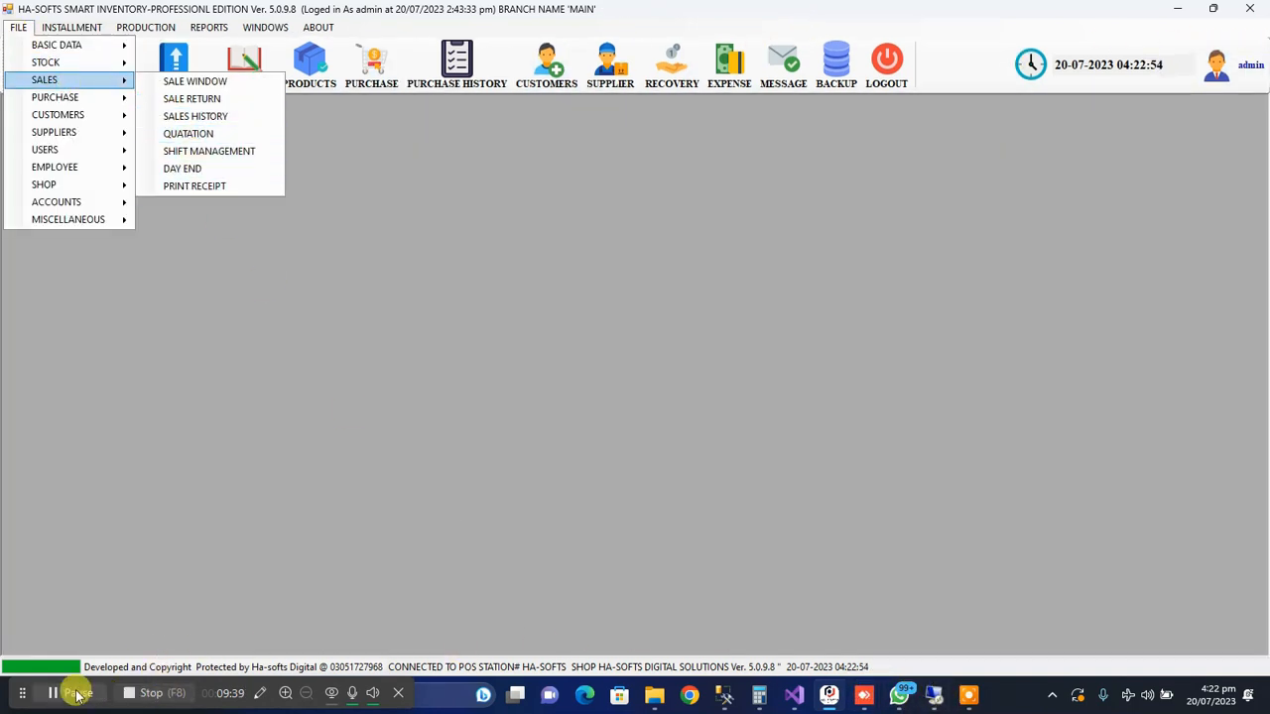
left_click(76, 692)
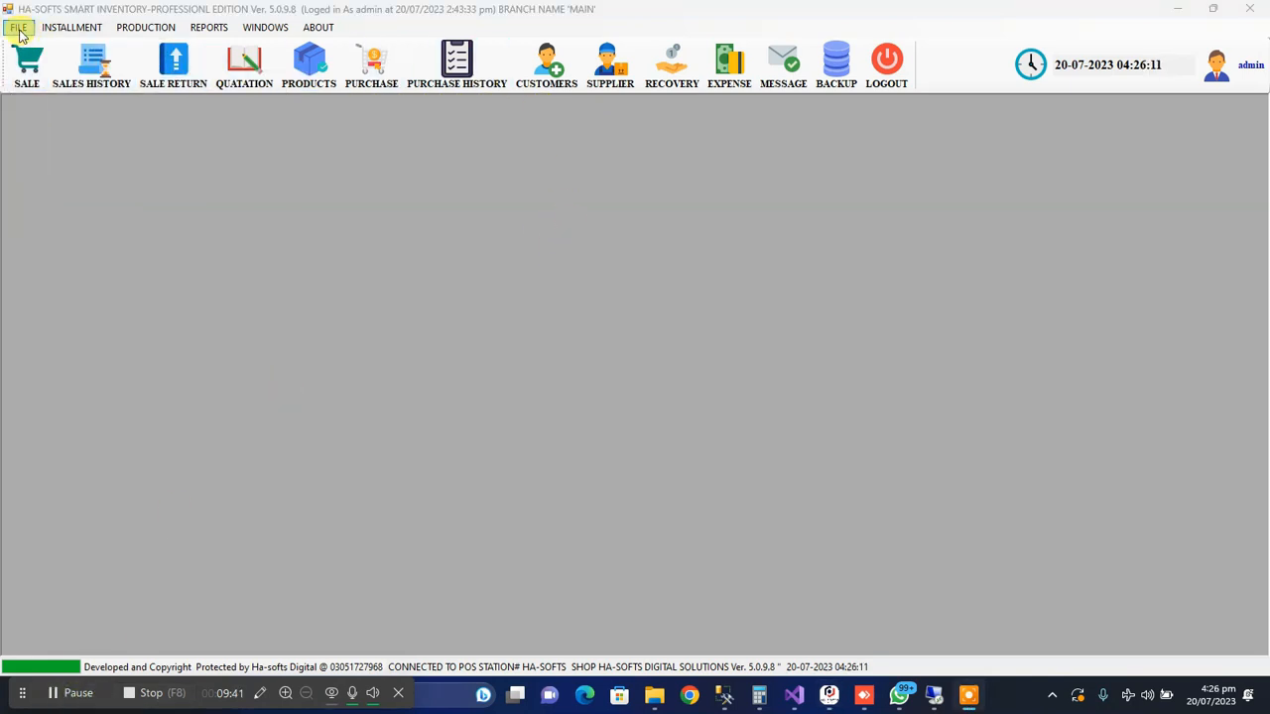
left_click(39, 65)
Reopen the day-end form, filter the closing records by active and open the current day's record
left_click(18, 27)
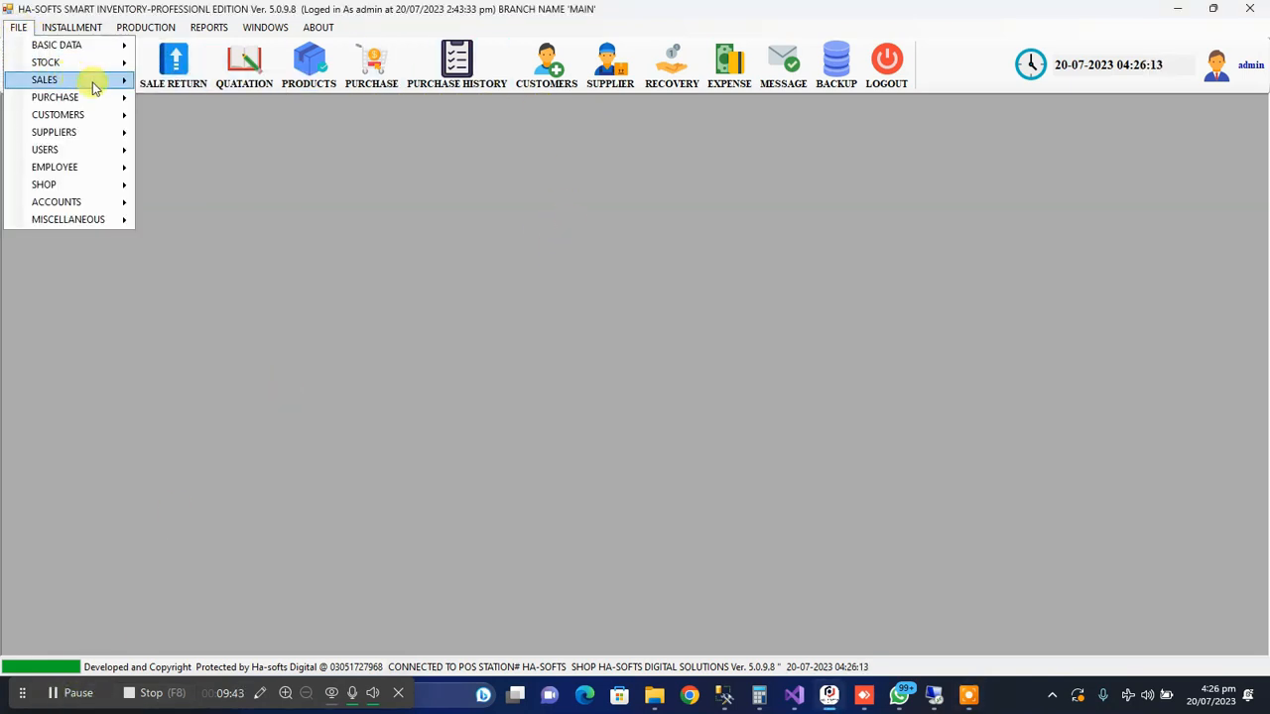
mouse_move(93, 81)
left_click(182, 168)
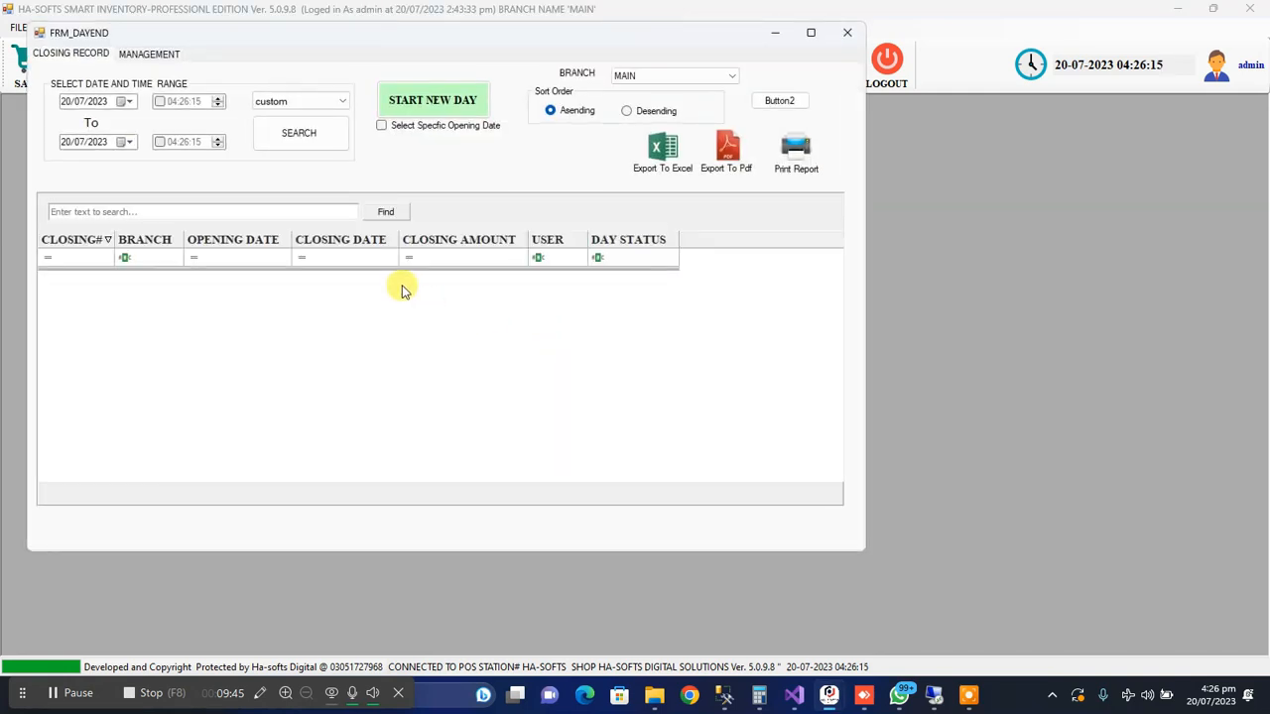
left_click(293, 103)
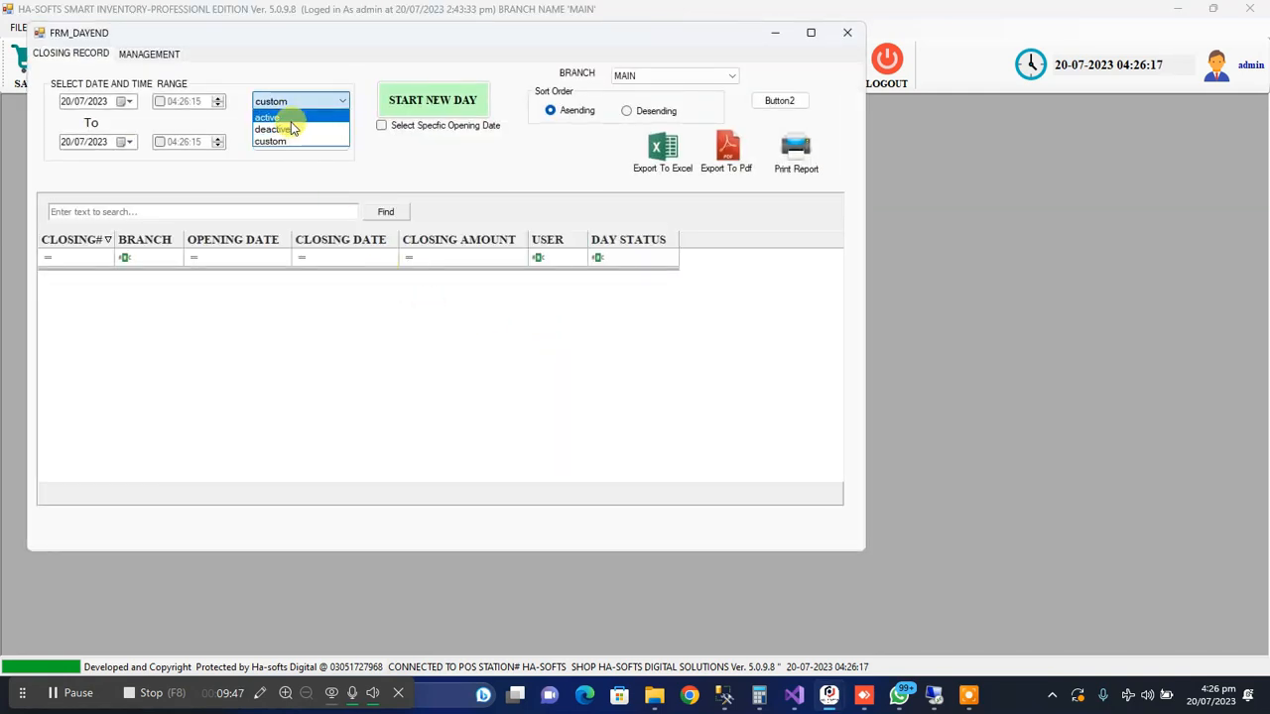
left_click(292, 123)
left_click_drag(307, 37, 411, 114)
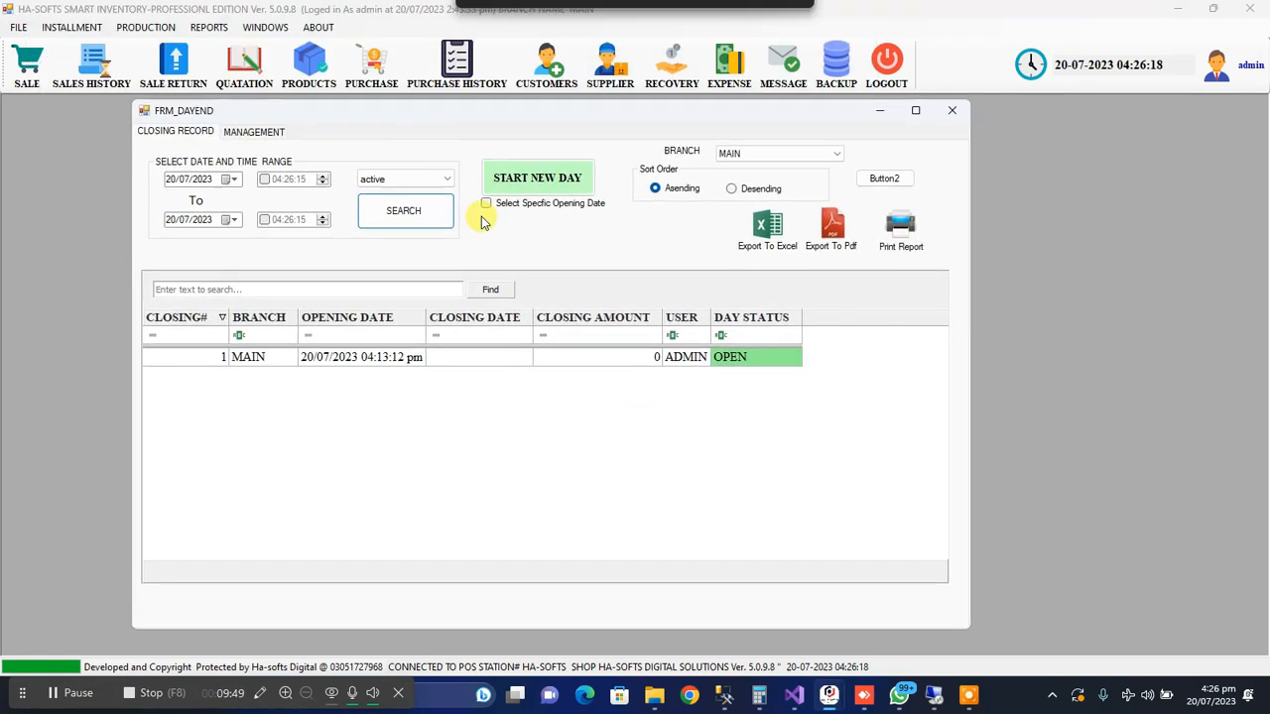
double_click(486, 360)
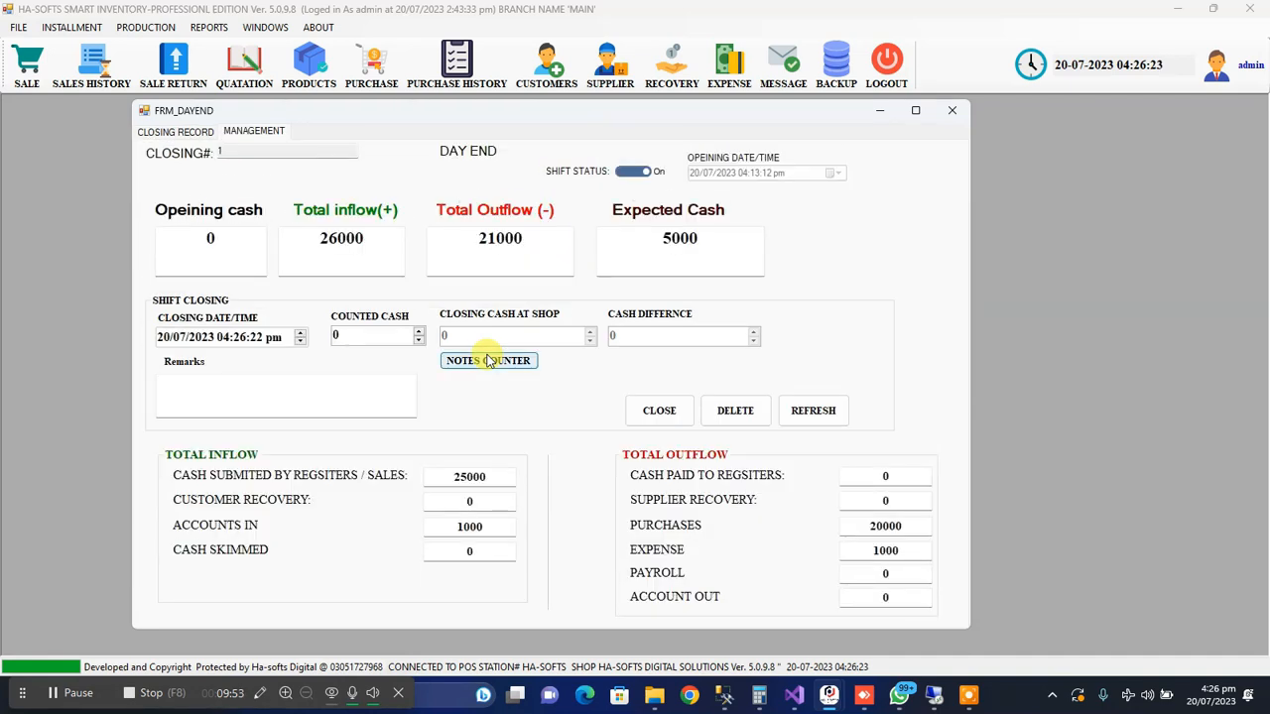
Review the day's total inflow, total outflow and expected cash, along with the purchases and expense amounts behind the outflow
double_click(358, 236)
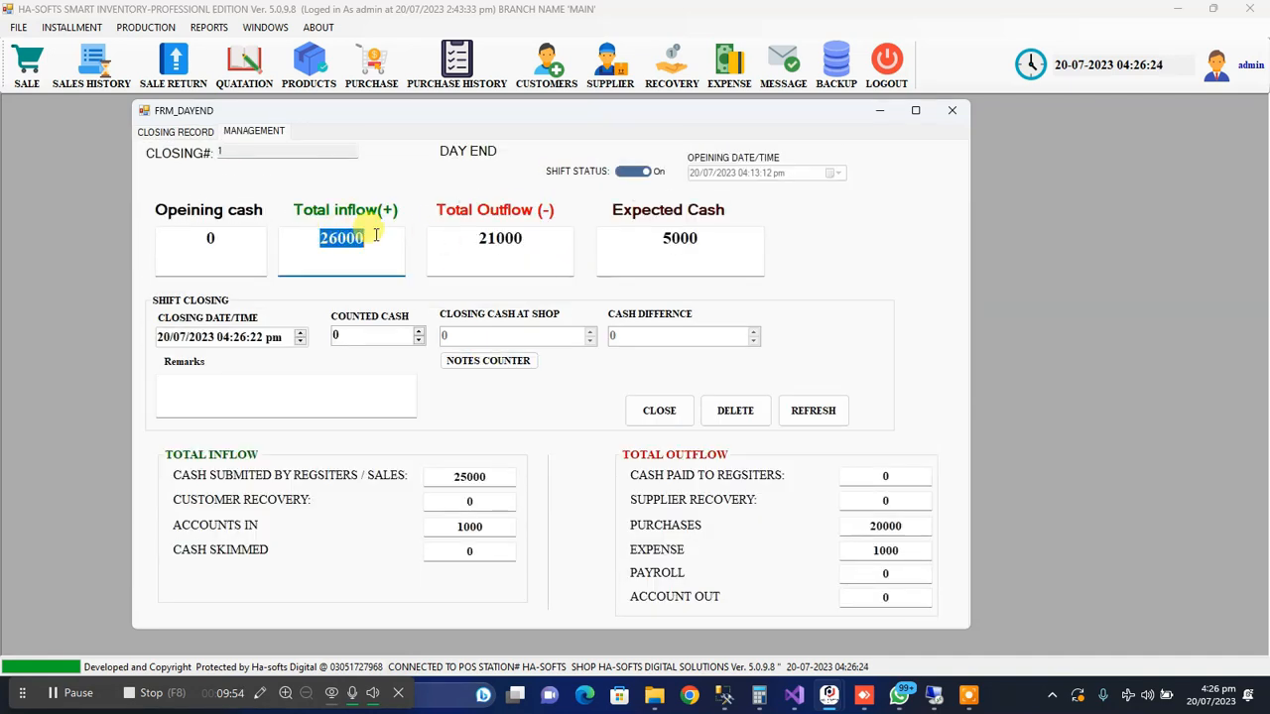
double_click(518, 239)
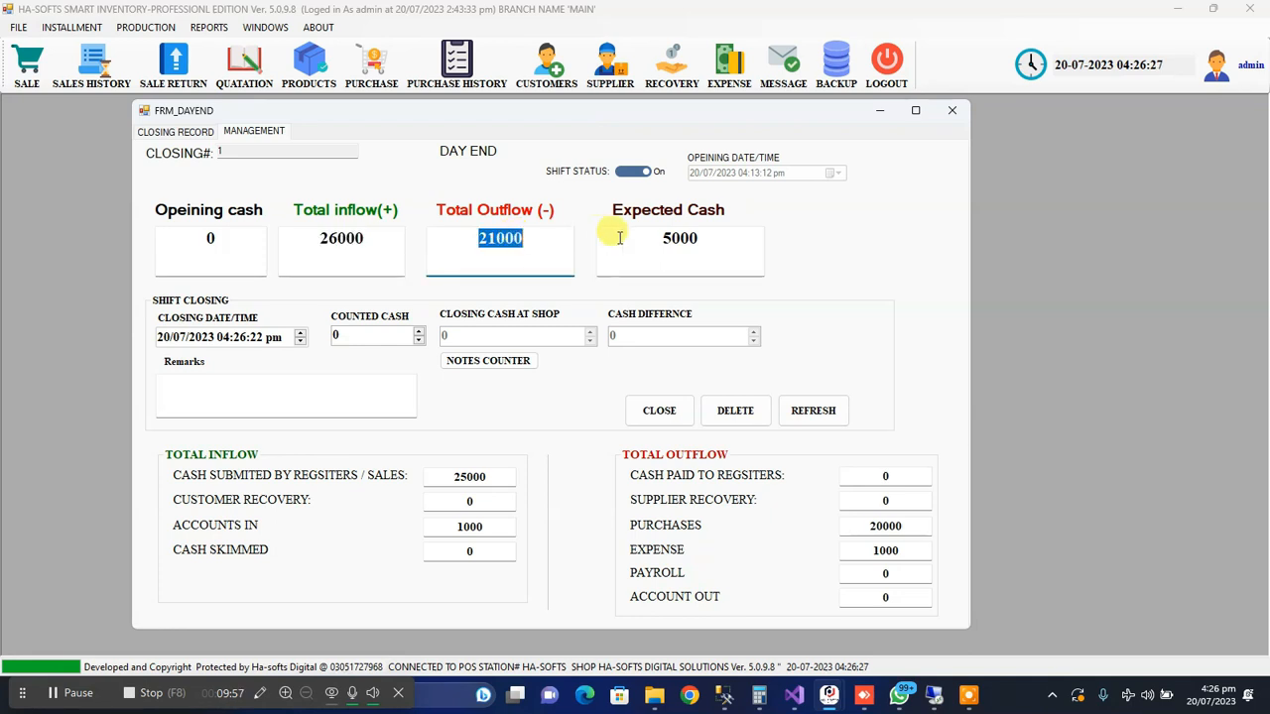
left_click_drag(720, 234, 660, 236)
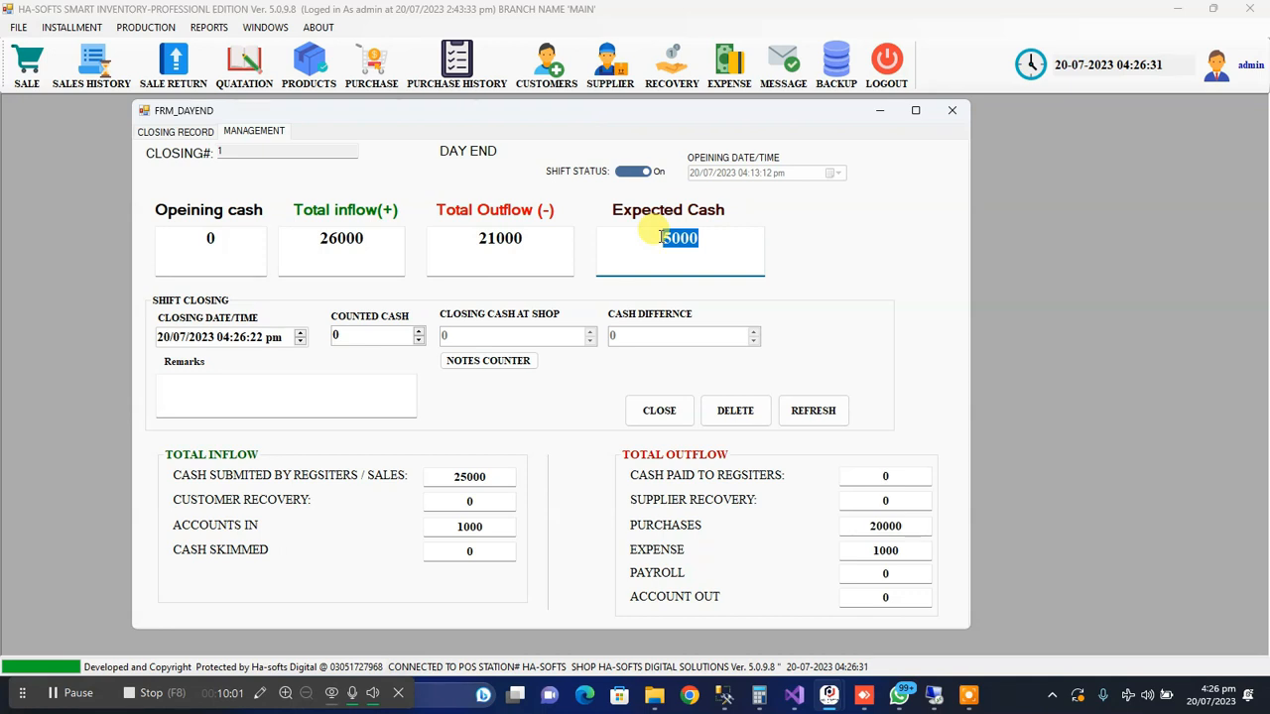
double_click(872, 525)
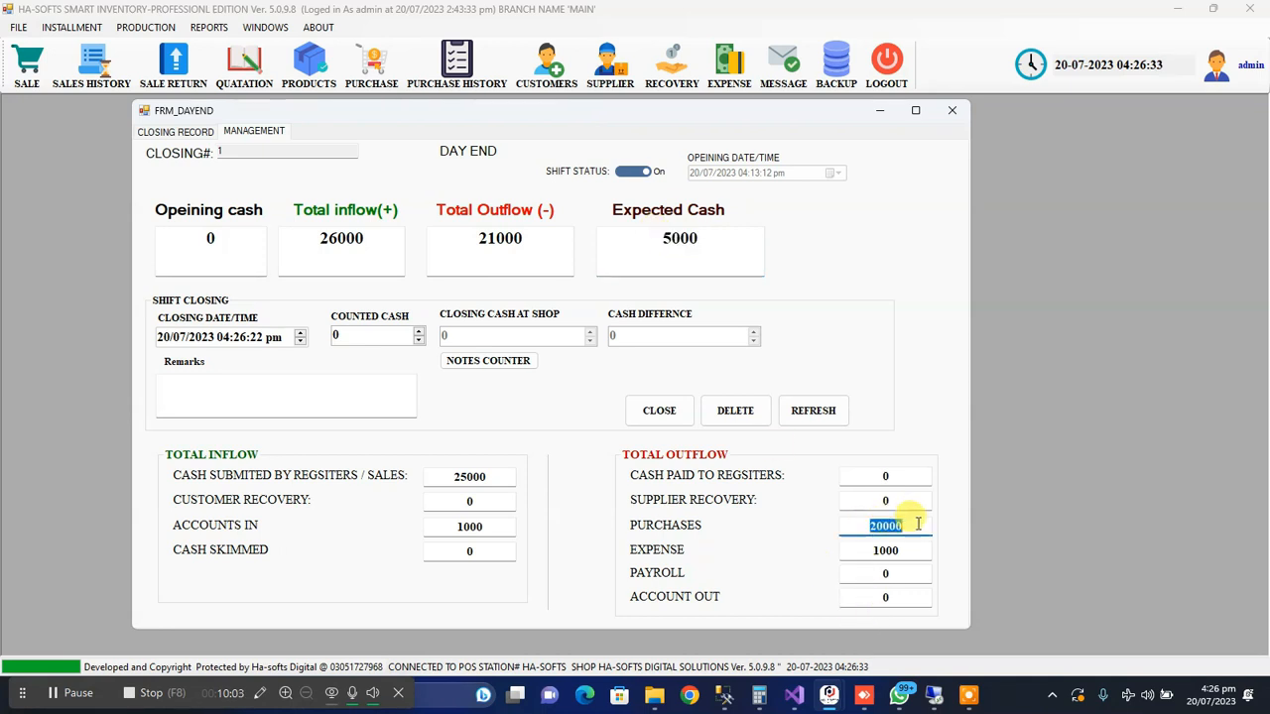
double_click(879, 553)
left_click(898, 573)
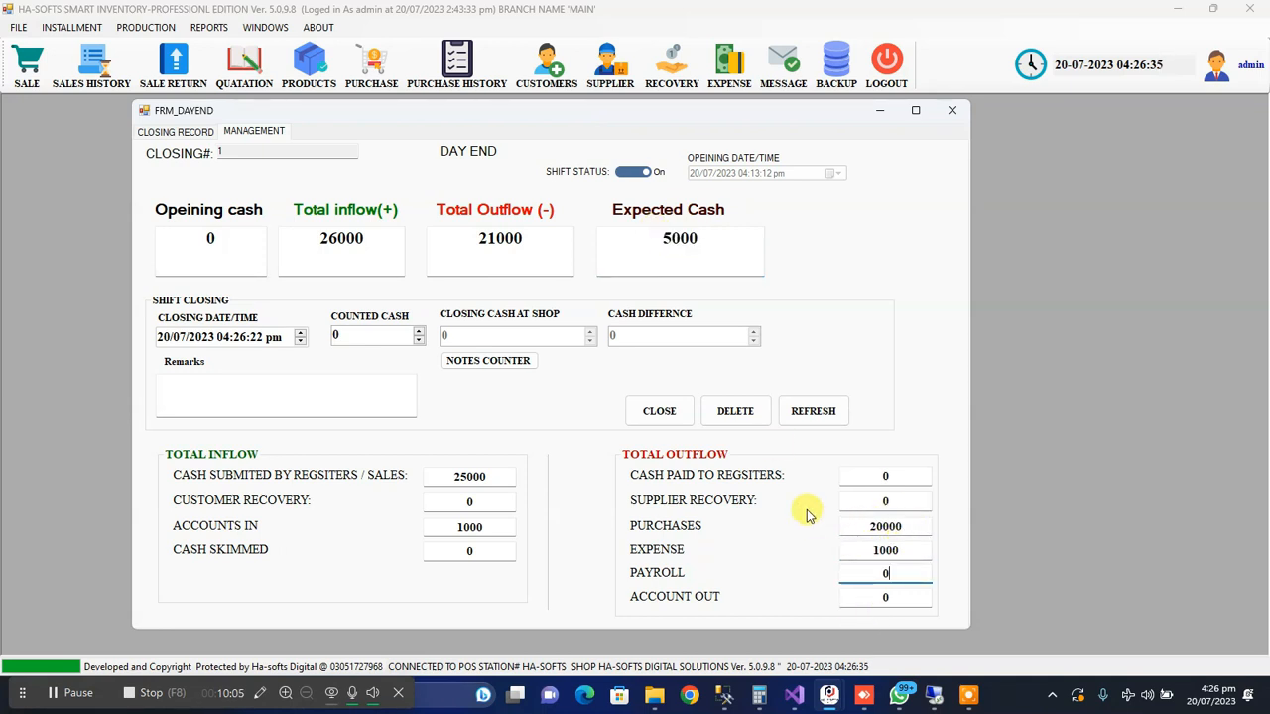
left_click(463, 503)
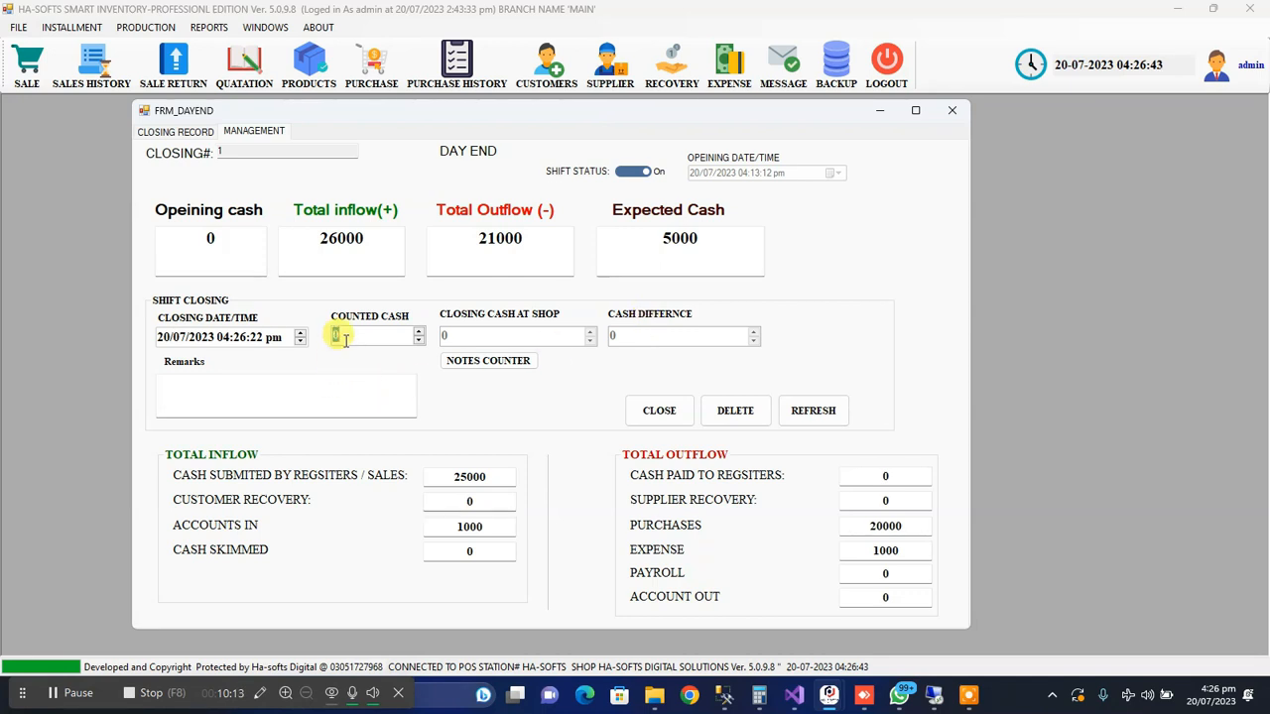
Enter a counted cash of 5000 in the shift closing details, and replace it with 4000 to test a cash difference
type("5000")
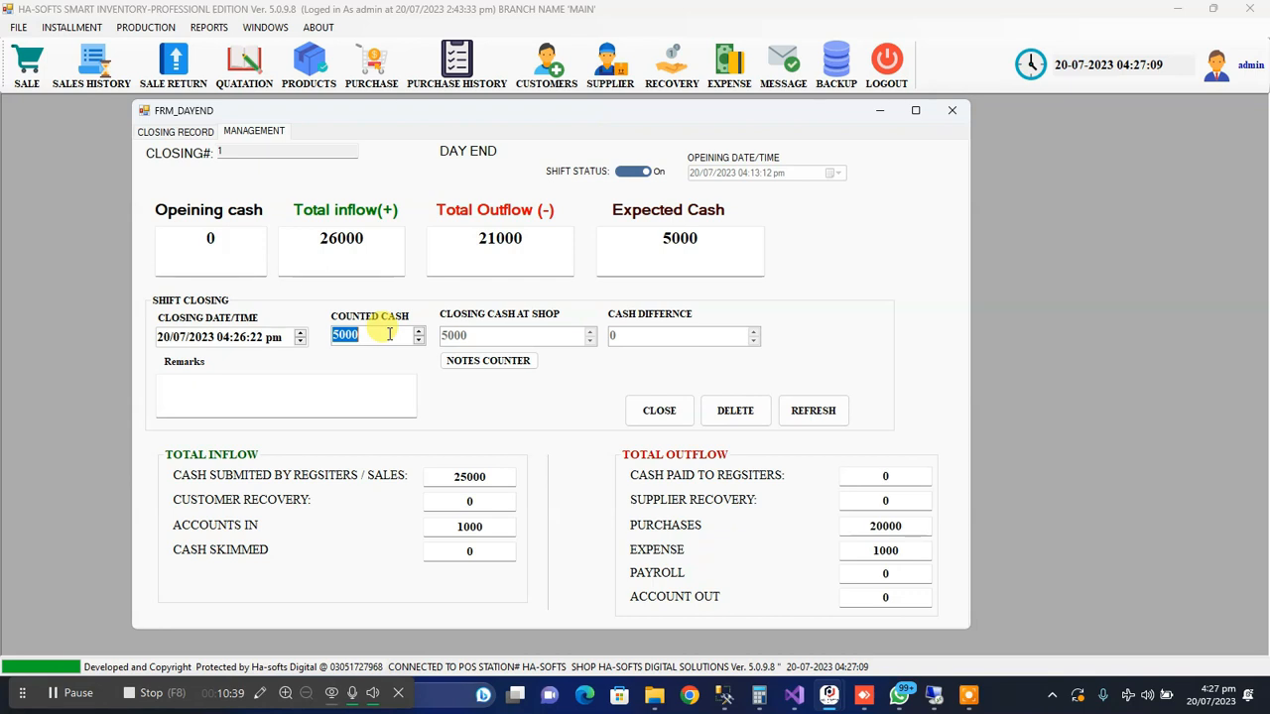
type("400")
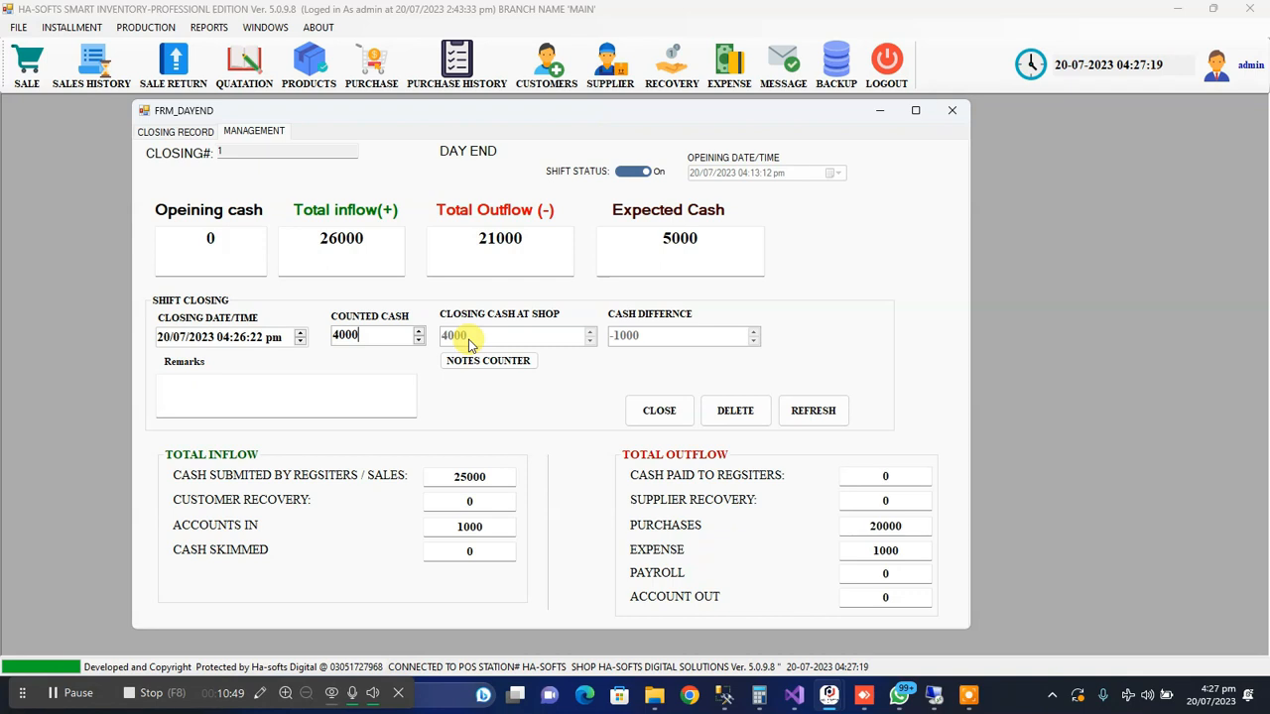
Set the counted cash to 5000 in the shift closing details and check the remarks and closing date/time fields
double_click(341, 337)
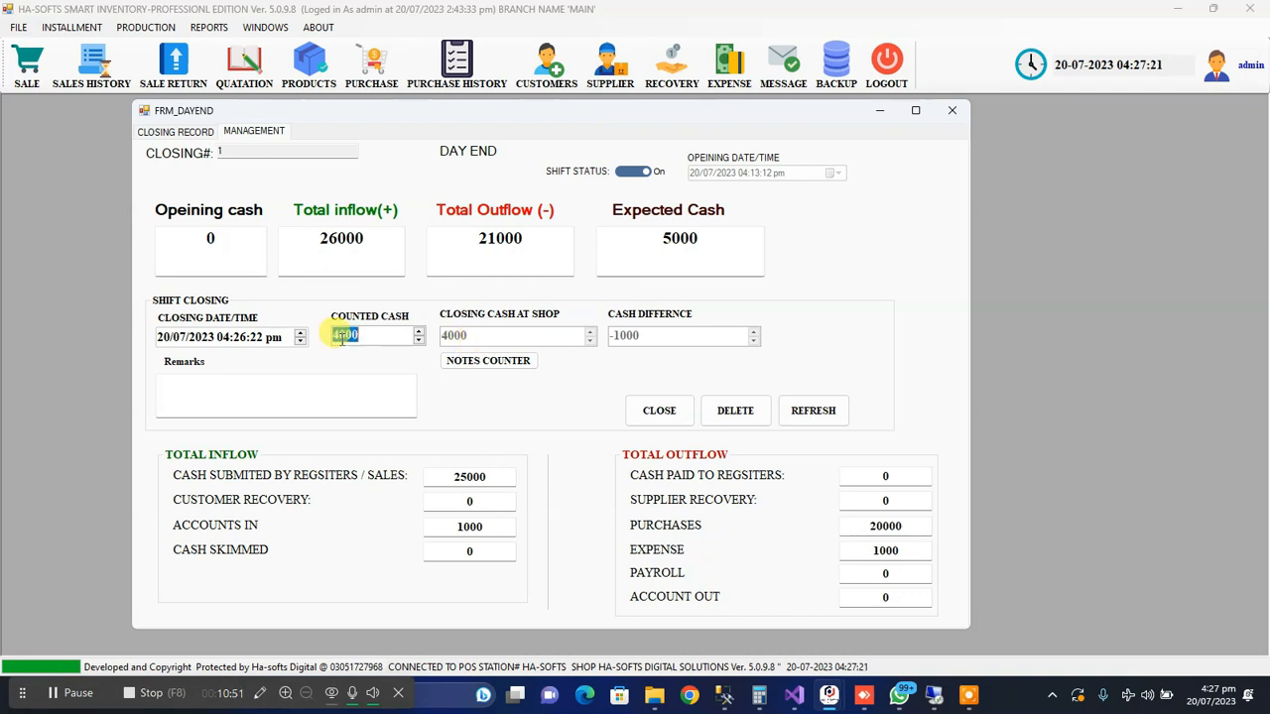
type("5000")
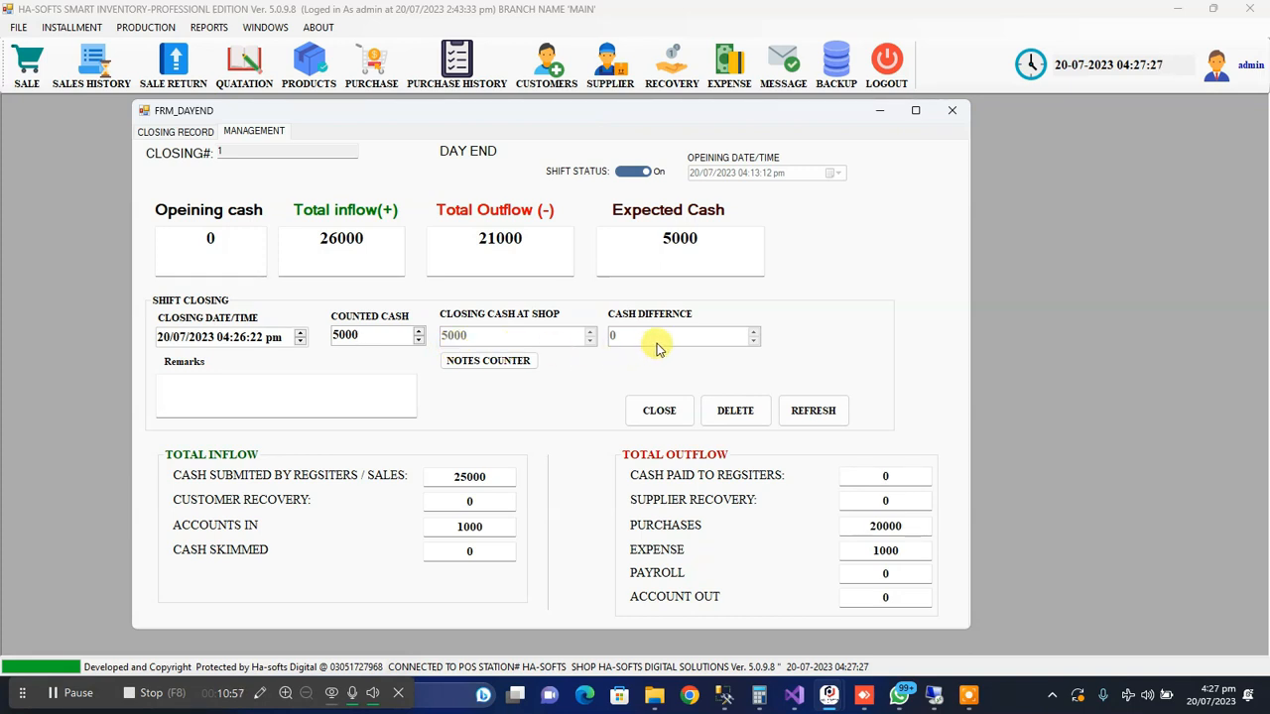
left_click(196, 389)
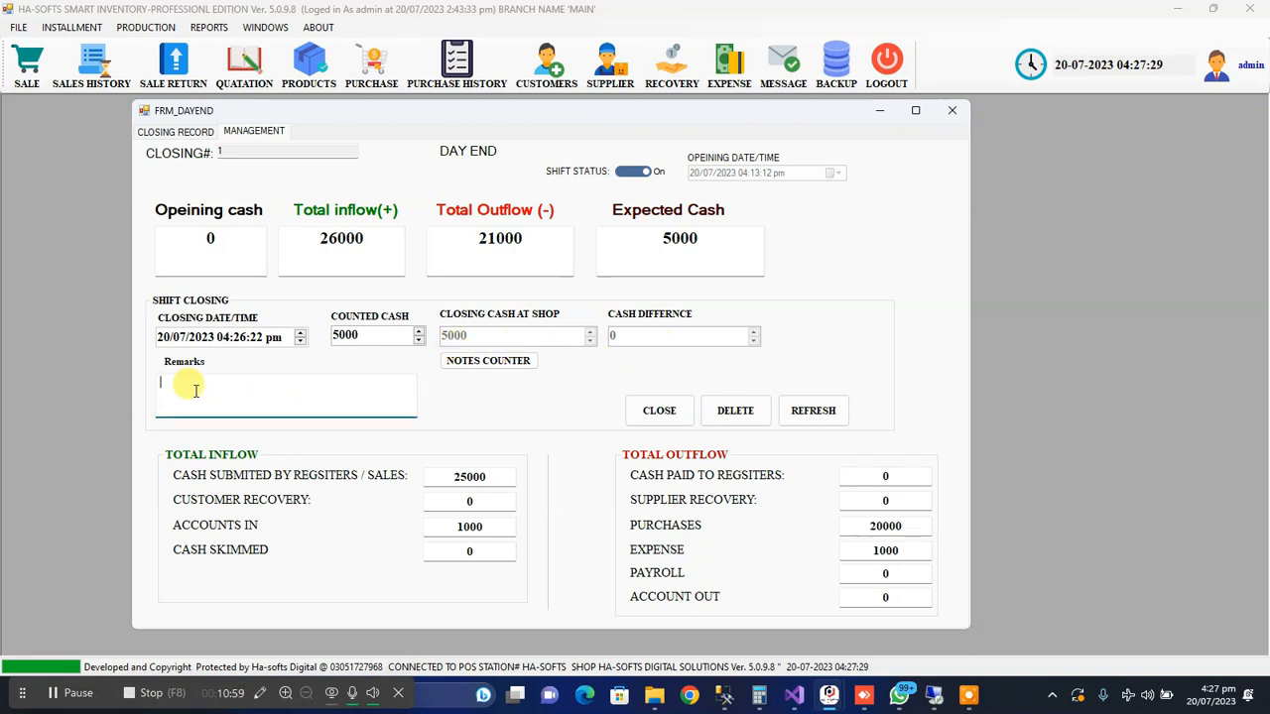
left_click(165, 338)
left_click(198, 338)
left_click(238, 338)
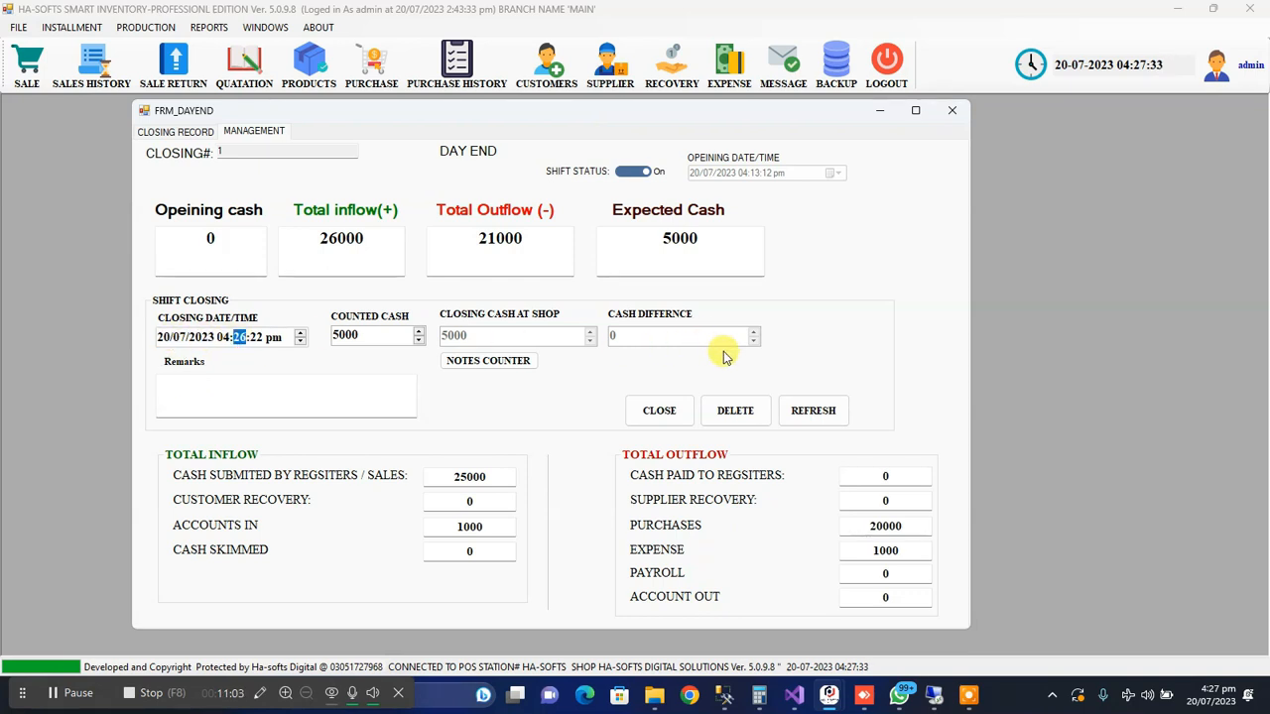
Perform the day closing, confirm it and decline creating a new day
left_click(659, 409)
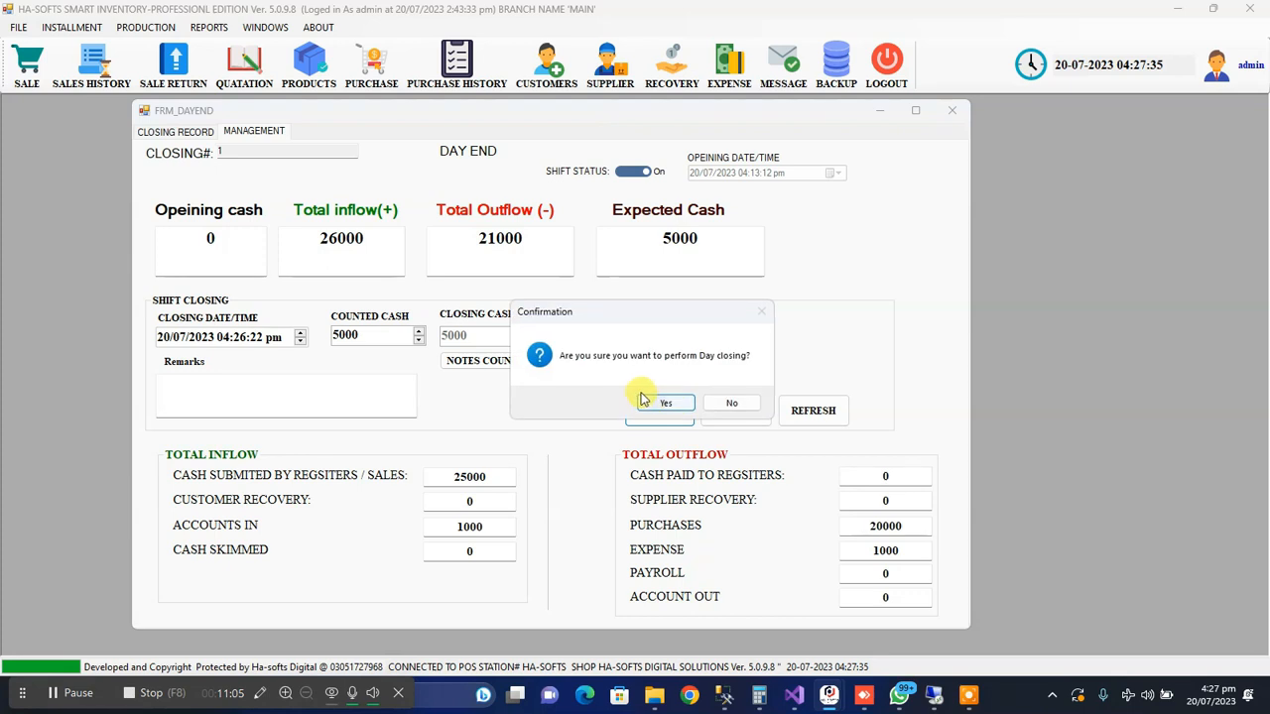
left_click(655, 401)
left_click(684, 402)
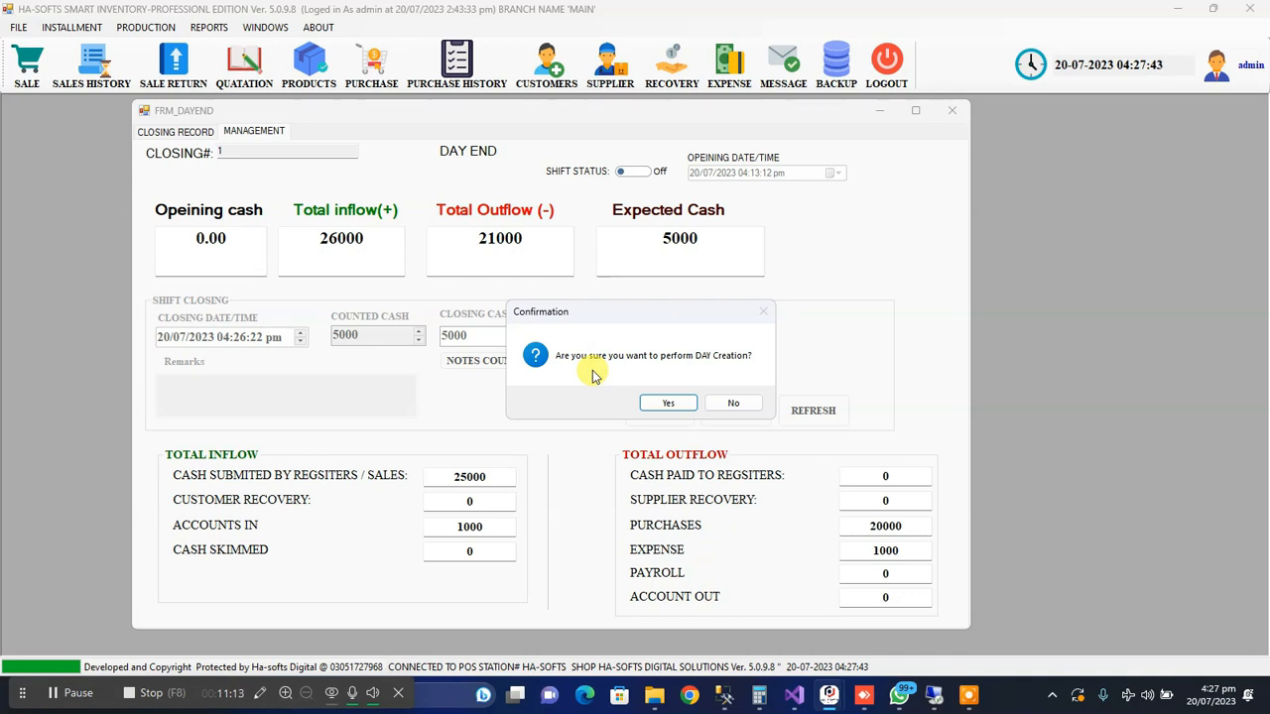
left_click(746, 405)
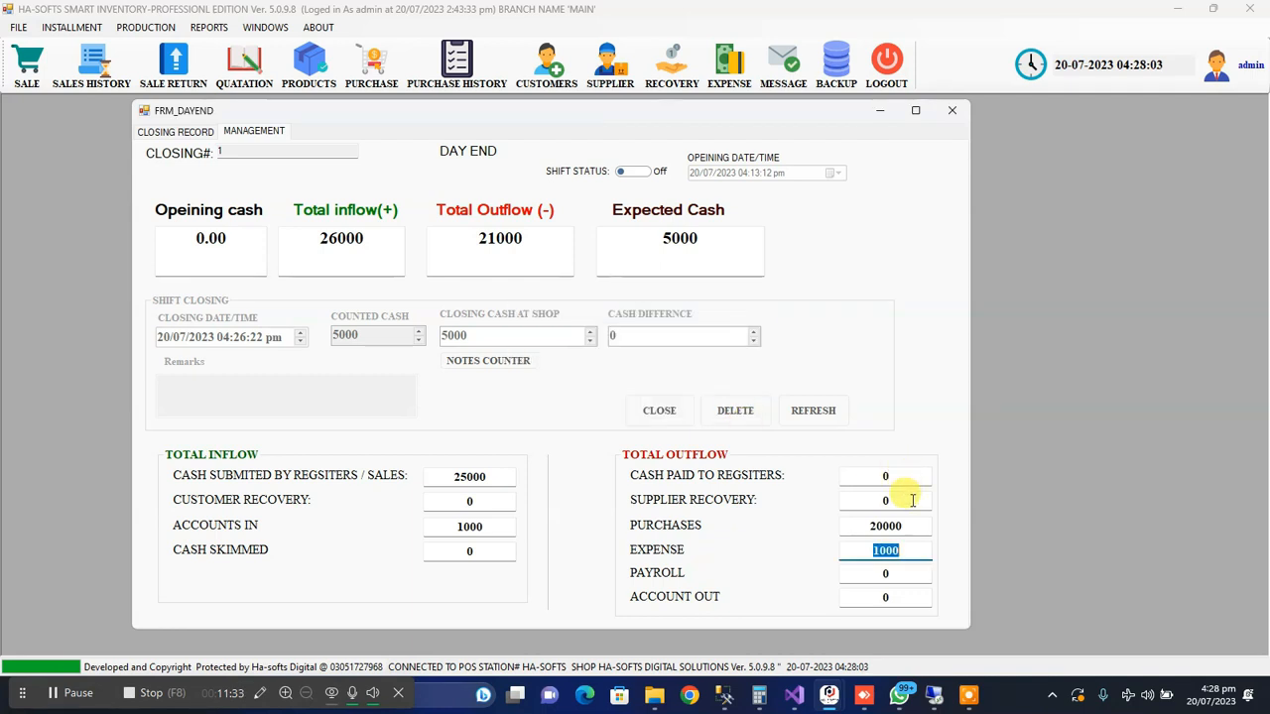
Search the closing records for deactive days and select the closed day's record
left_click(148, 131)
left_click(378, 186)
left_click(378, 186)
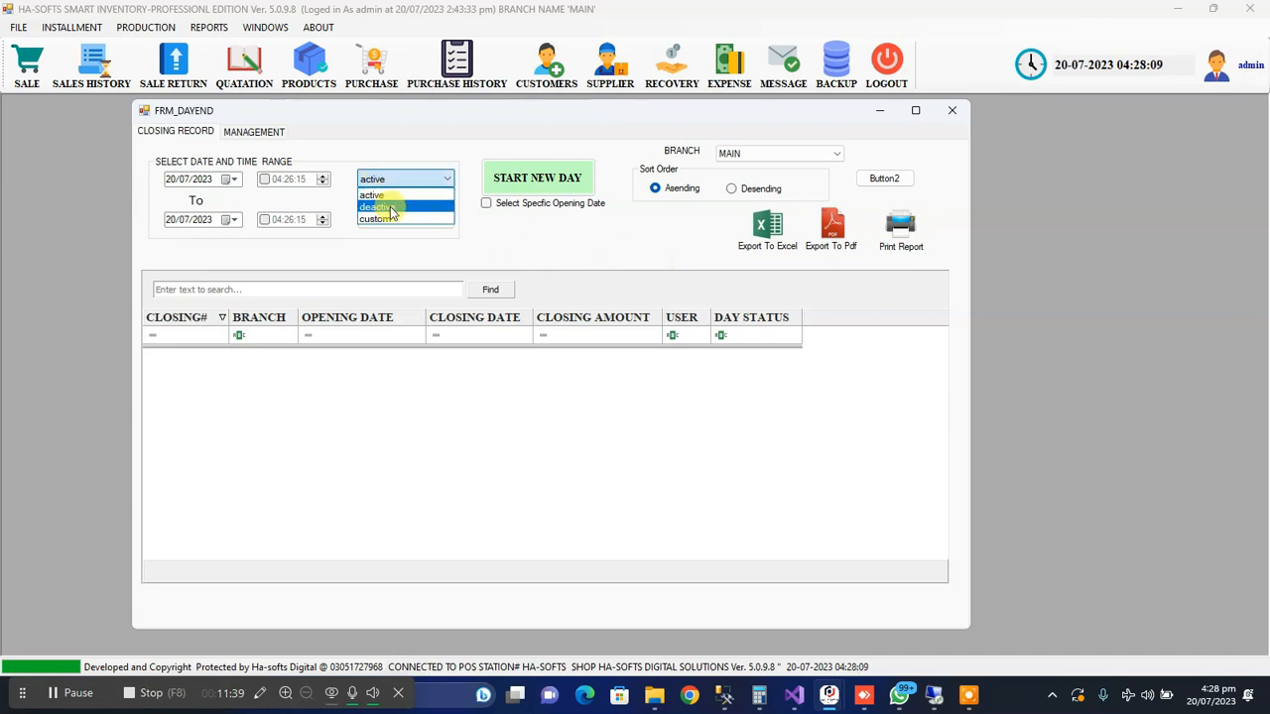
left_click(392, 199)
left_click(407, 210)
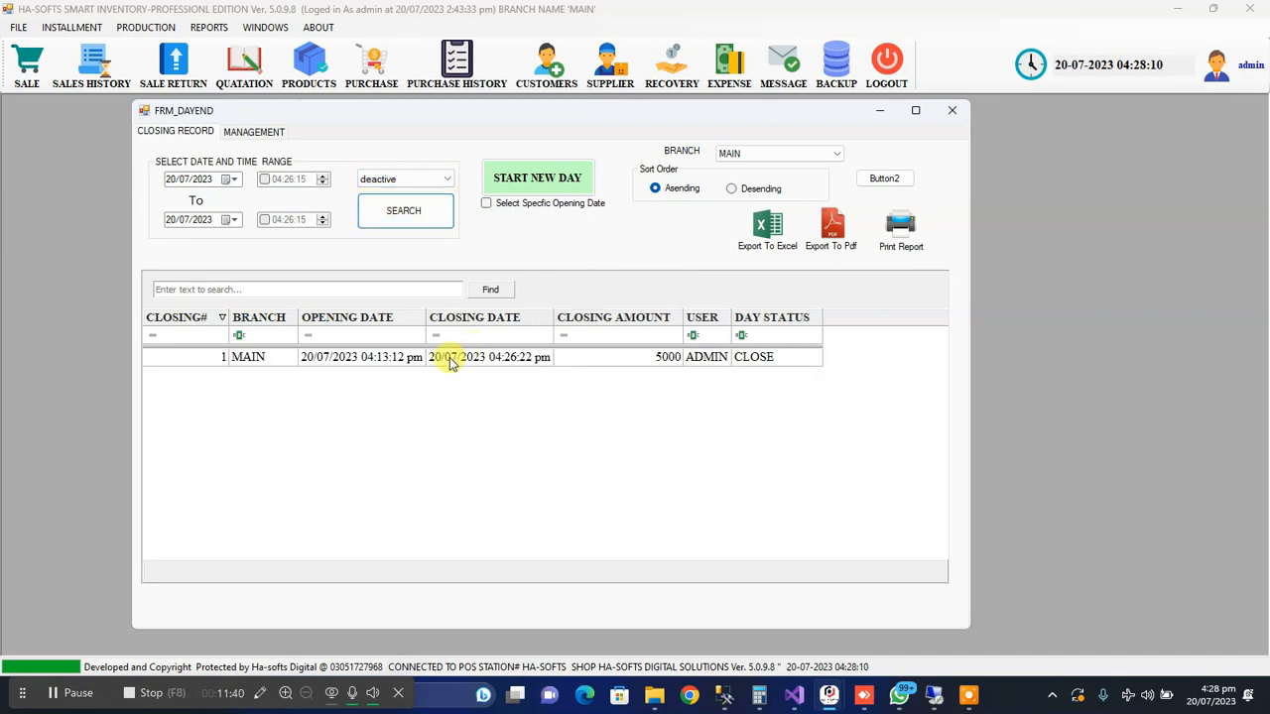
left_click(285, 359)
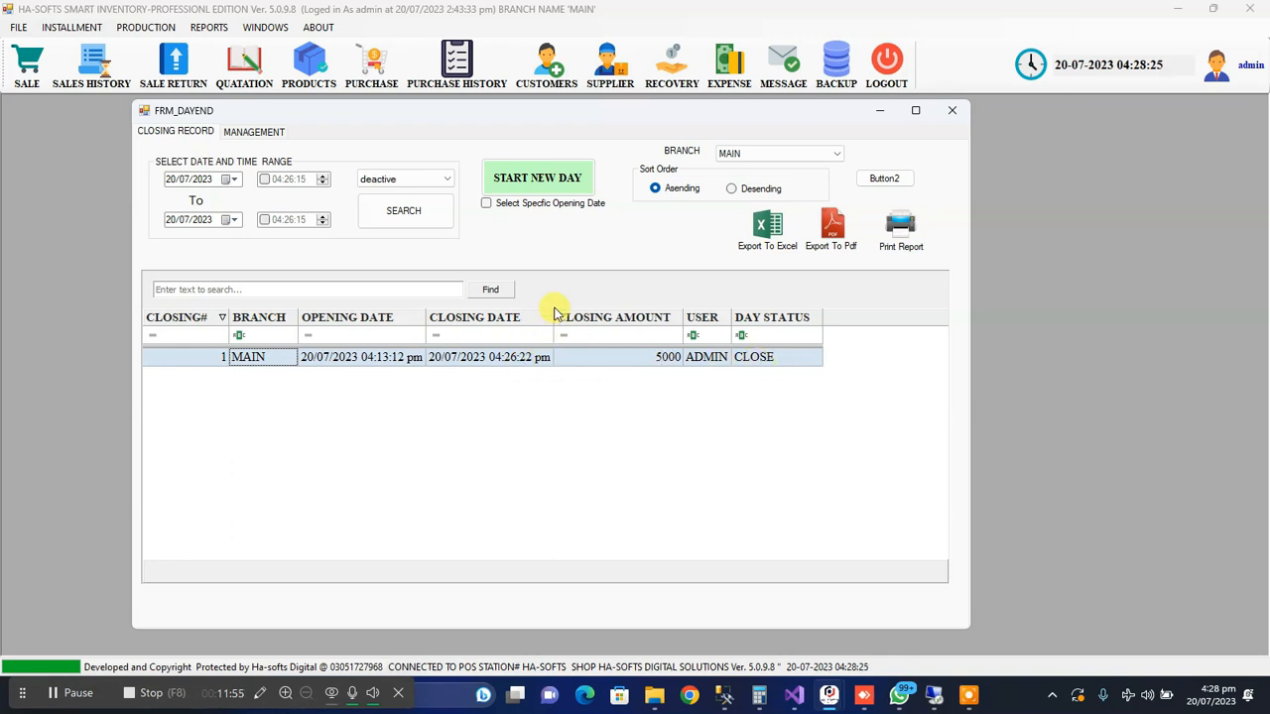
Open the closed day's record, review its opening cash and total inflow, and return to the closing records list
double_click(431, 359)
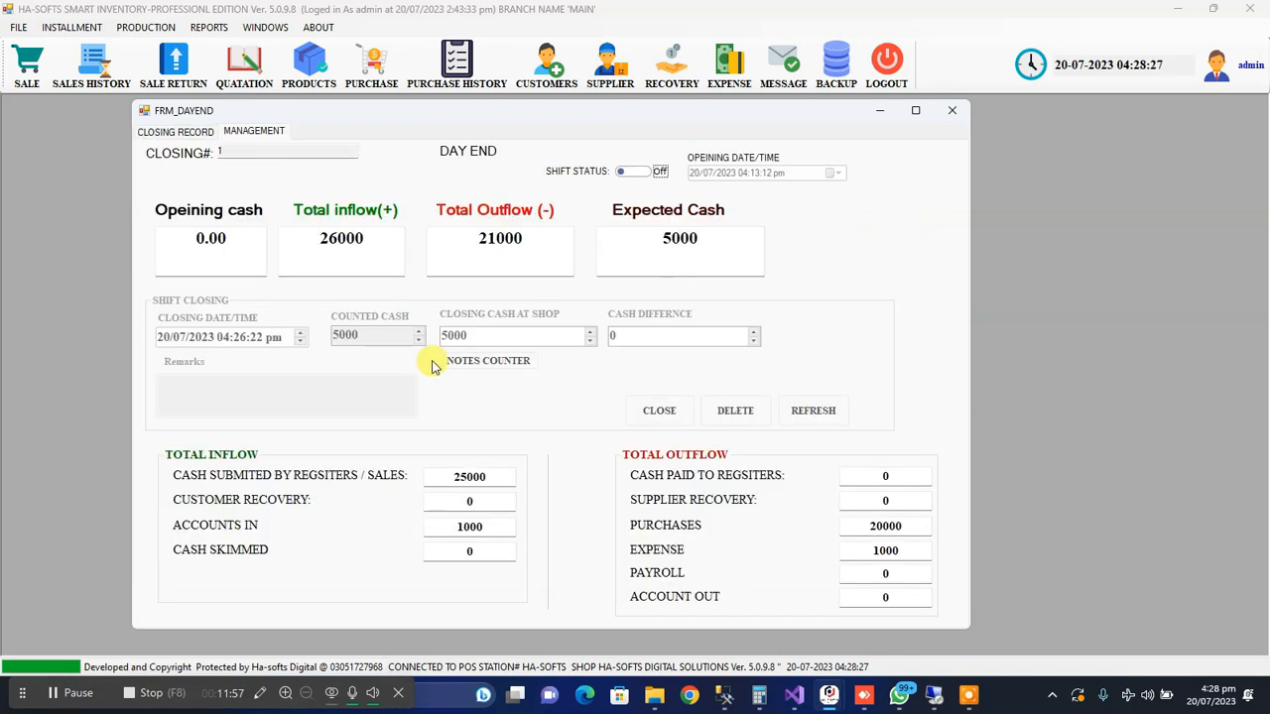
left_click_drag(206, 236, 260, 236)
left_click_drag(355, 236, 393, 239)
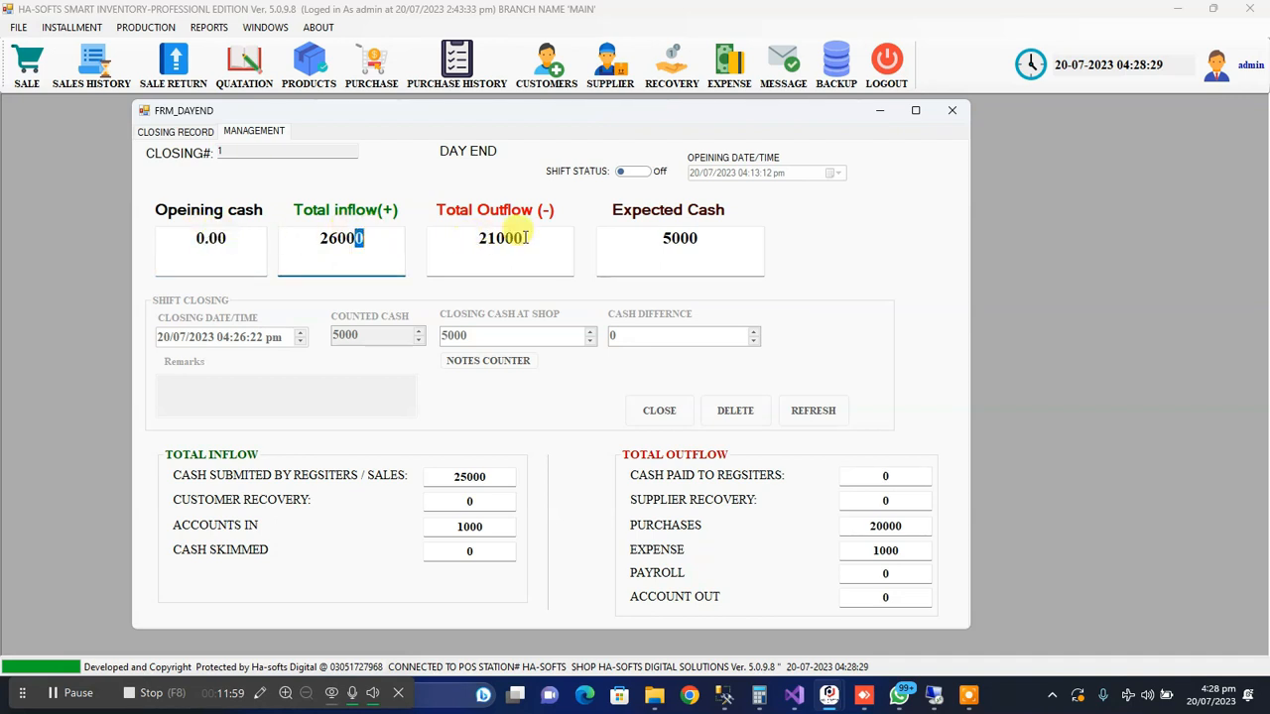
left_click(175, 132)
left_click(554, 357)
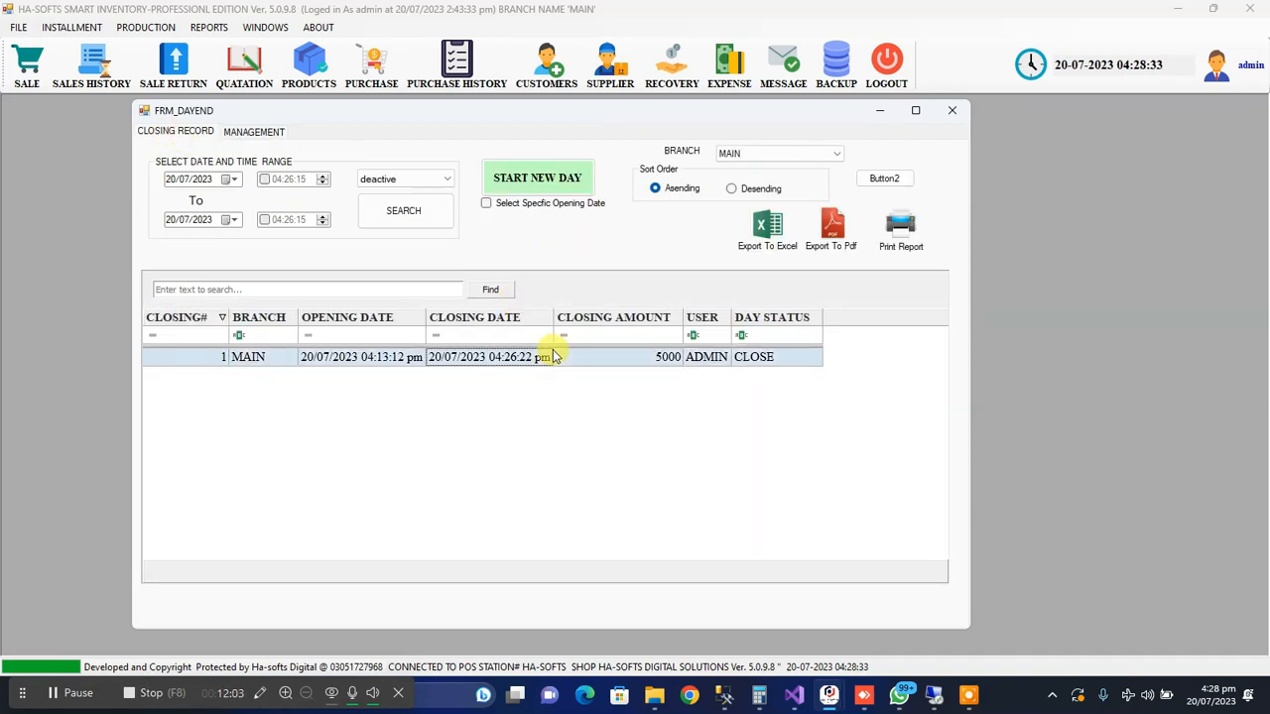
Close the day-end form and reopen it
left_click_drag(448, 110, 523, 134)
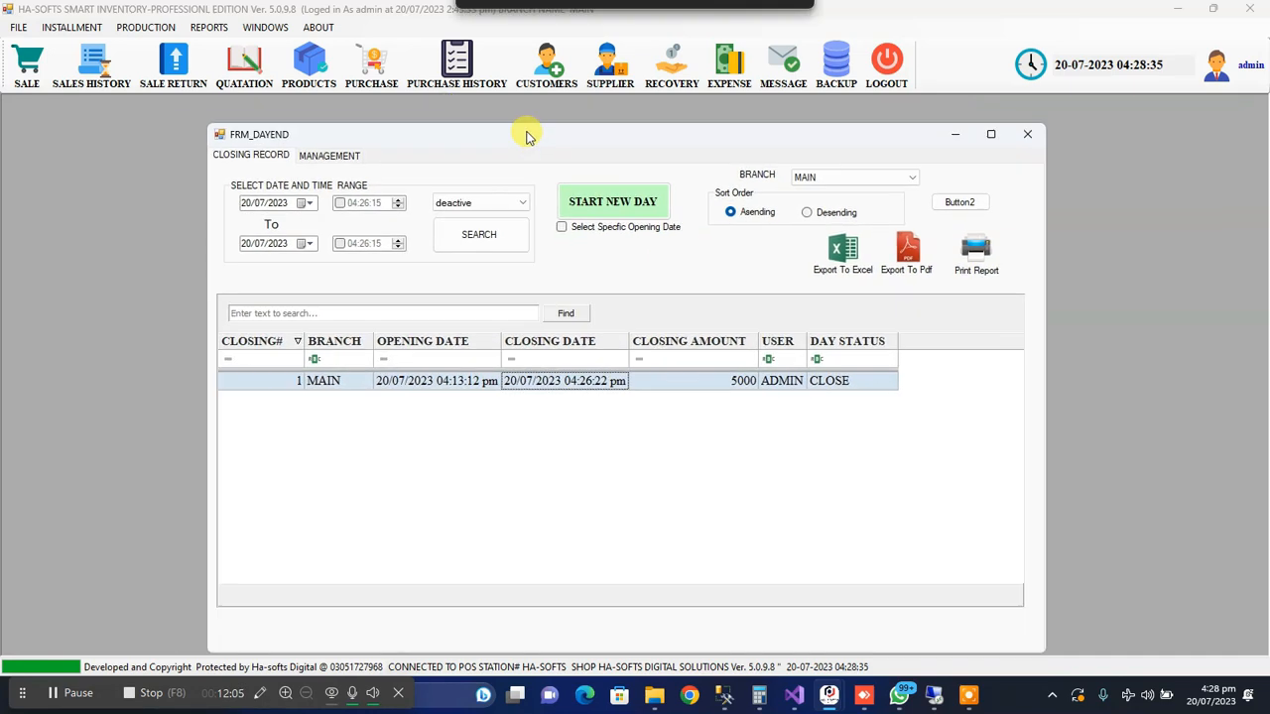
left_click(1027, 134)
left_click(18, 27)
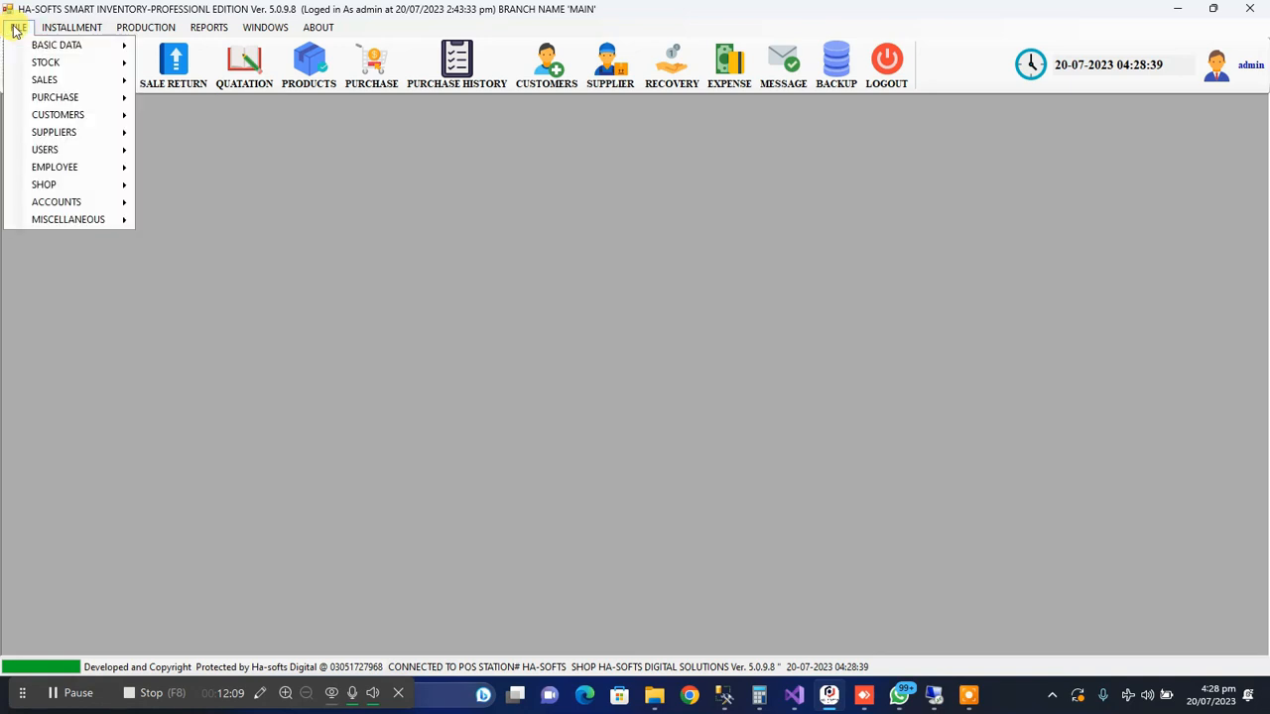
mouse_move(84, 81)
left_click(209, 168)
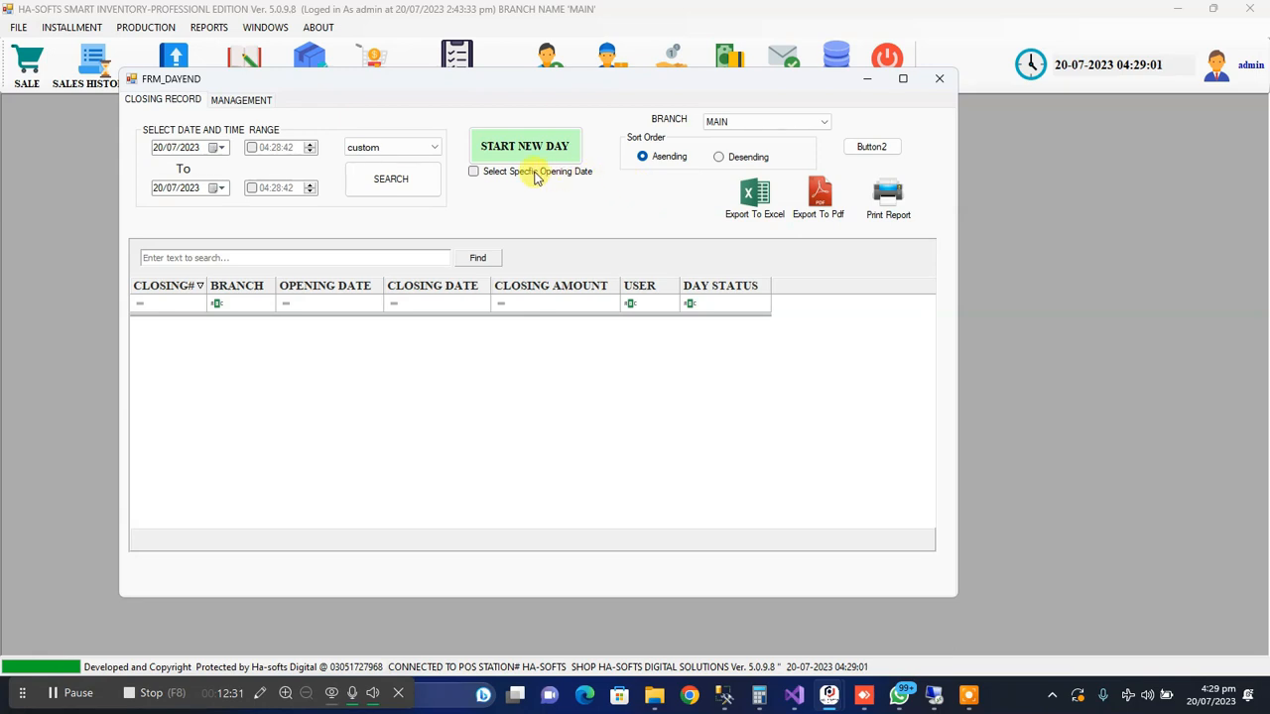
Enable a specific opening date for the new day and go through its date and time parts
left_click(504, 175)
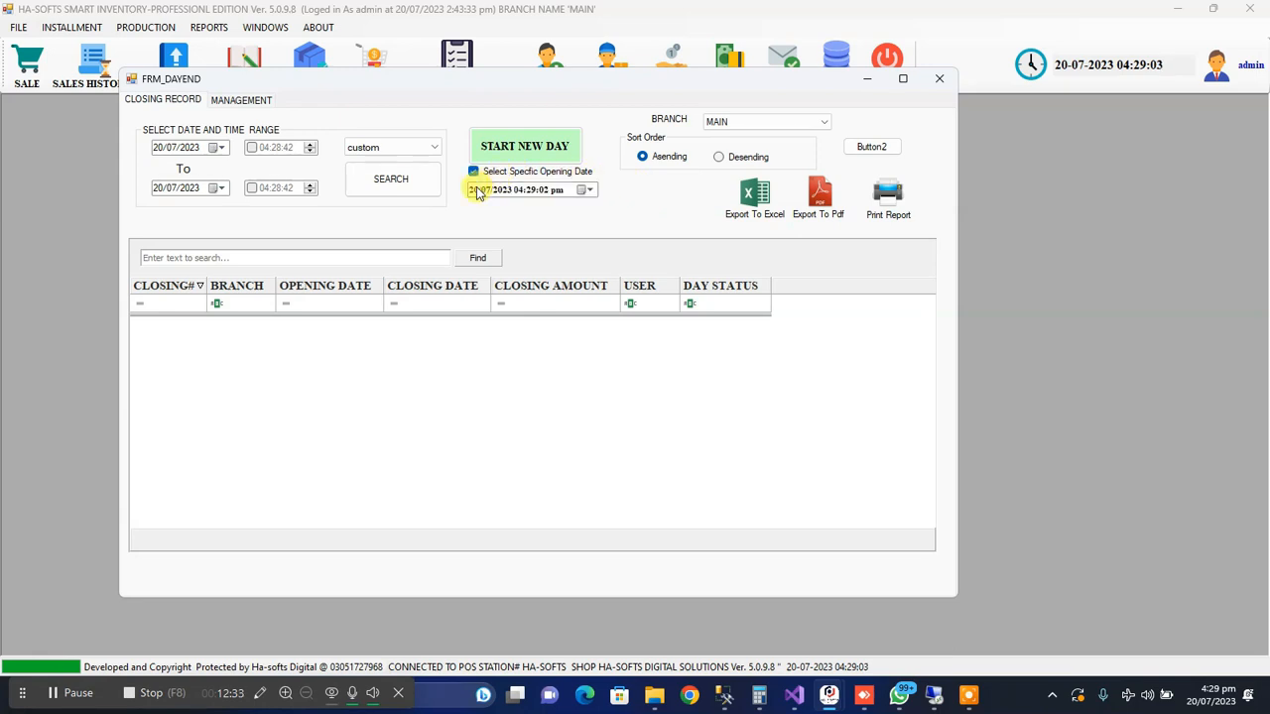
left_click(486, 191)
left_click(504, 191)
left_click(520, 192)
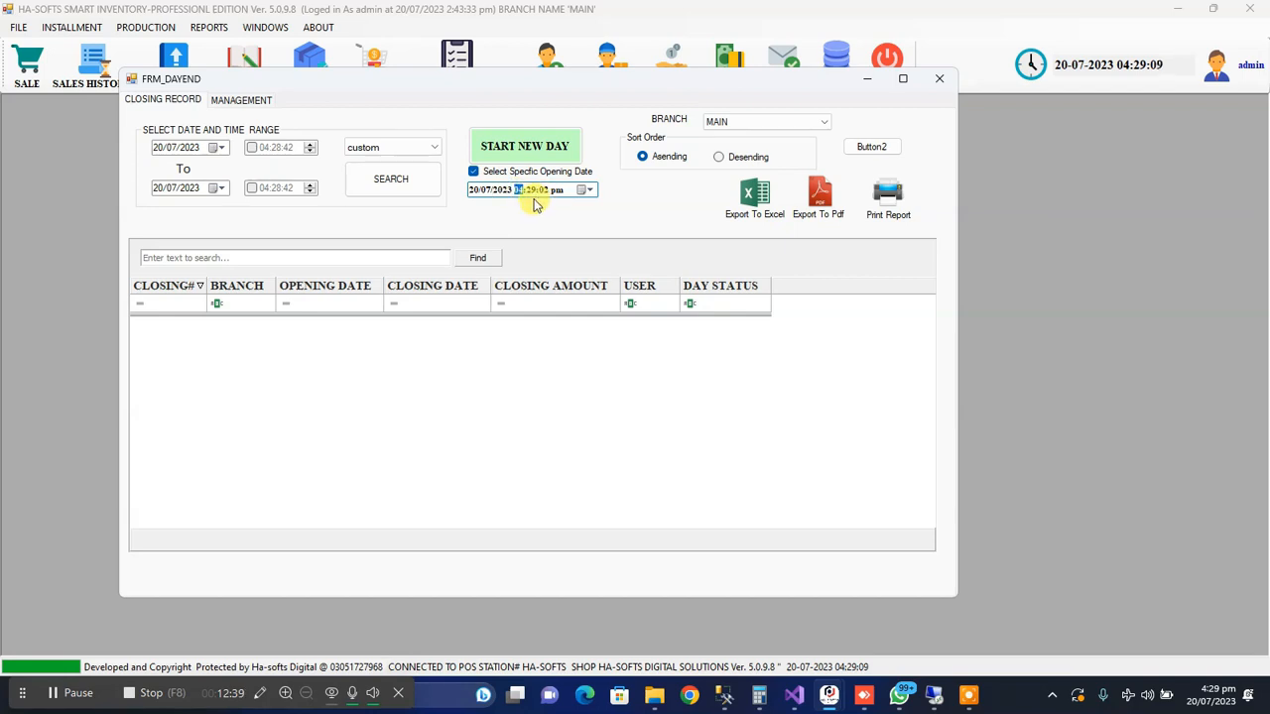
left_click(532, 190)
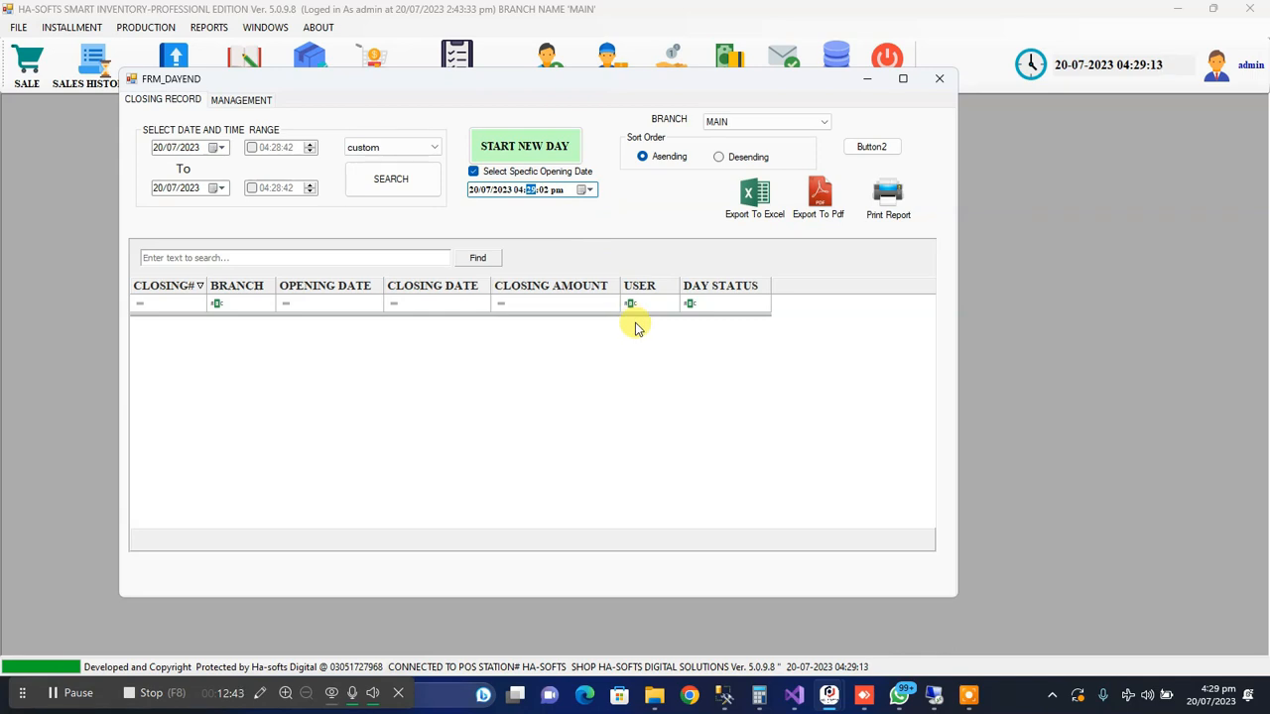
left_click(520, 189)
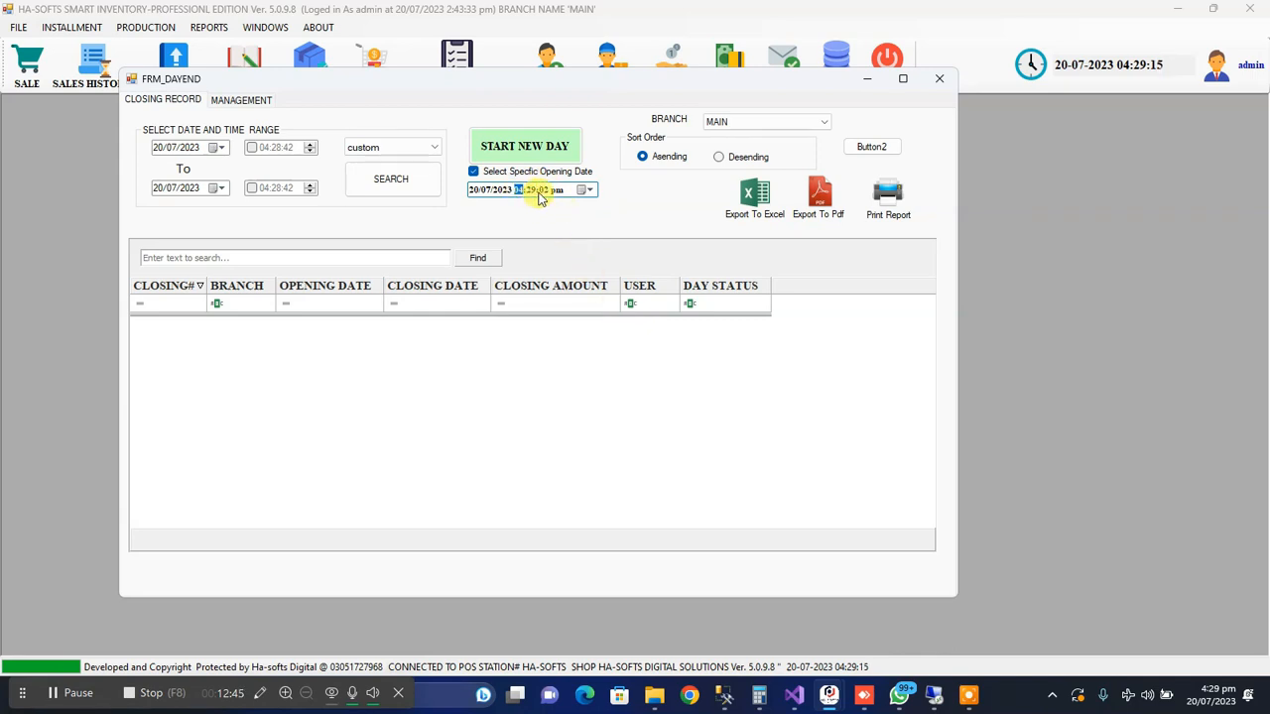
left_click(486, 191)
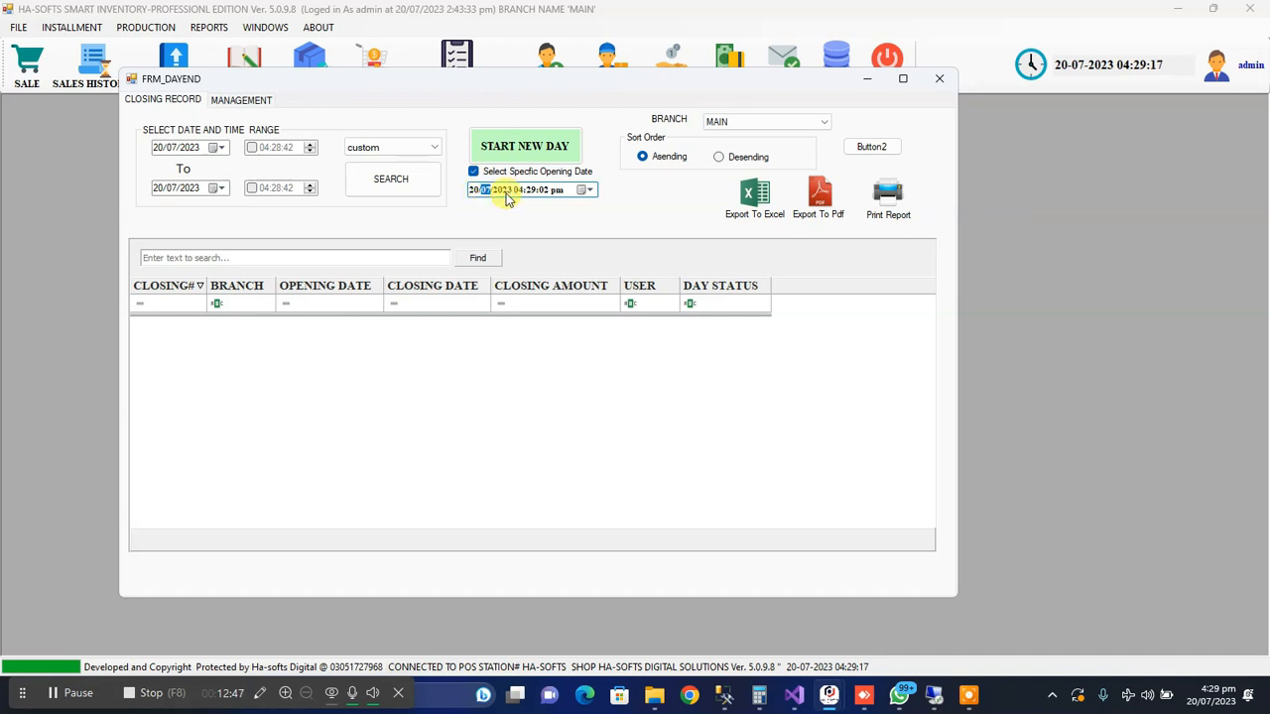
Set the new day's opening time to 05:00:00 pm on 20/07/2023
left_click(524, 192)
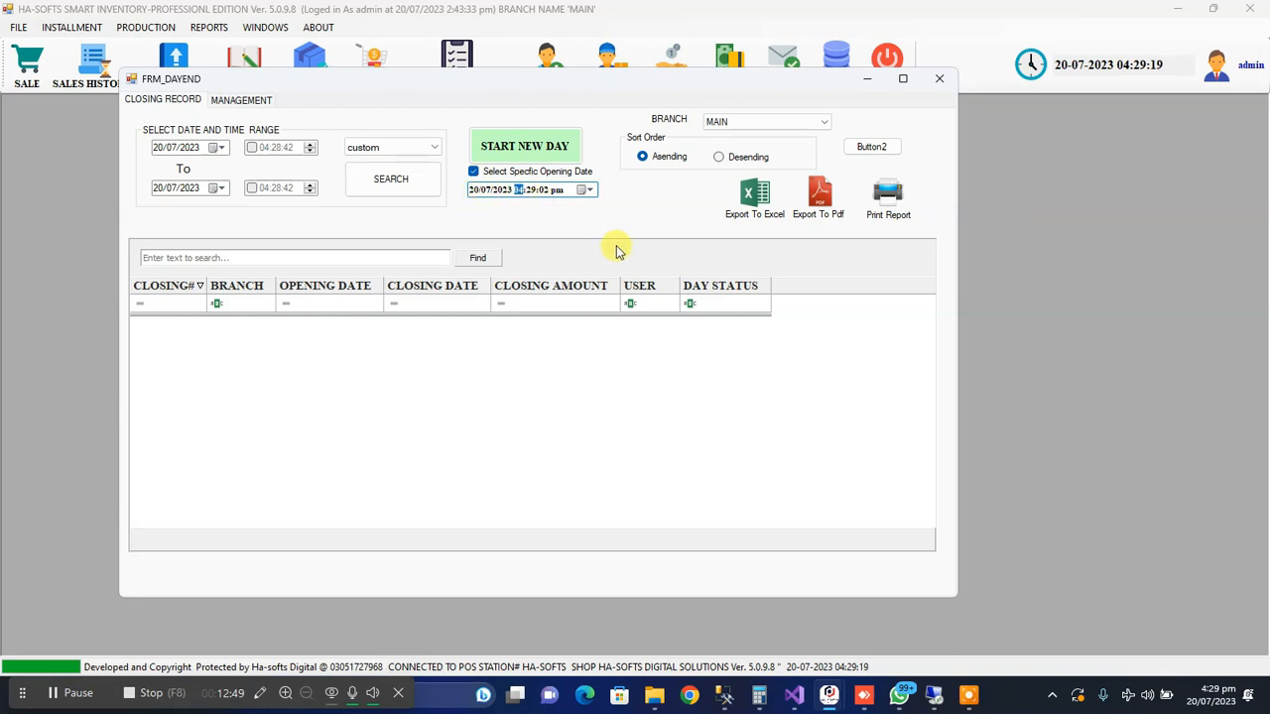
left_click(530, 193)
type("00")
left_click(544, 192)
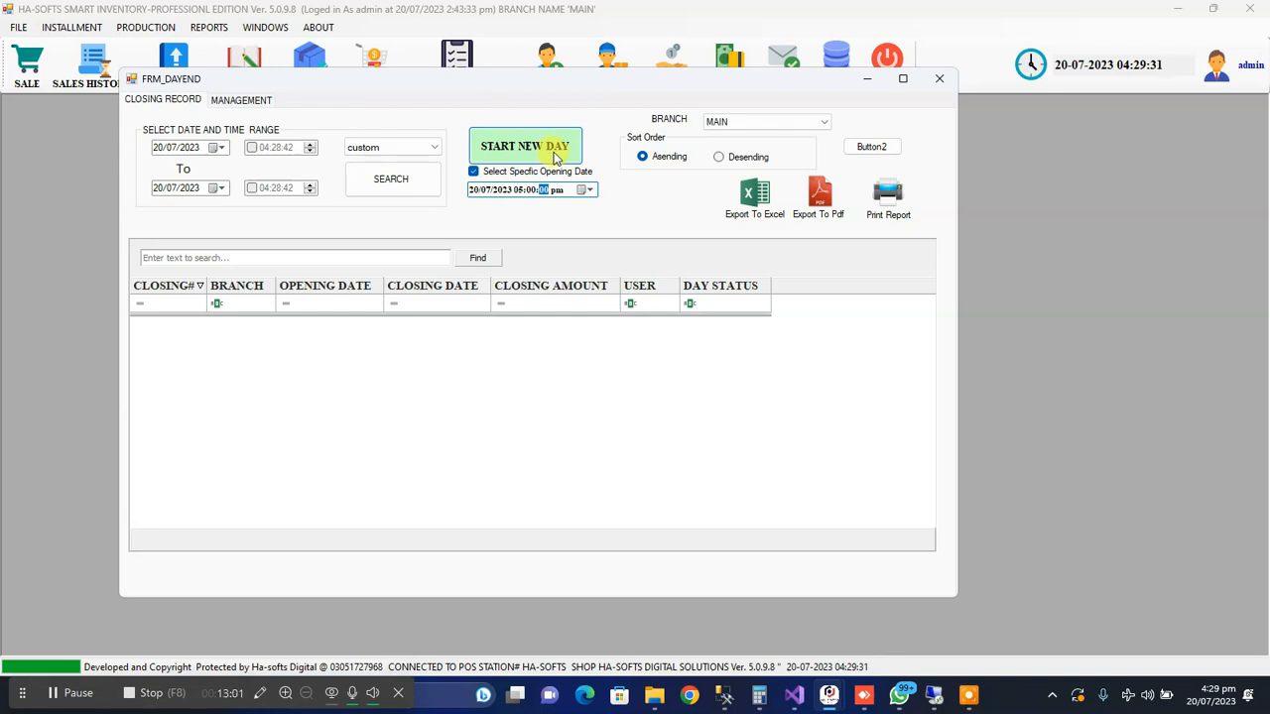
left_click(526, 193)
type("5")
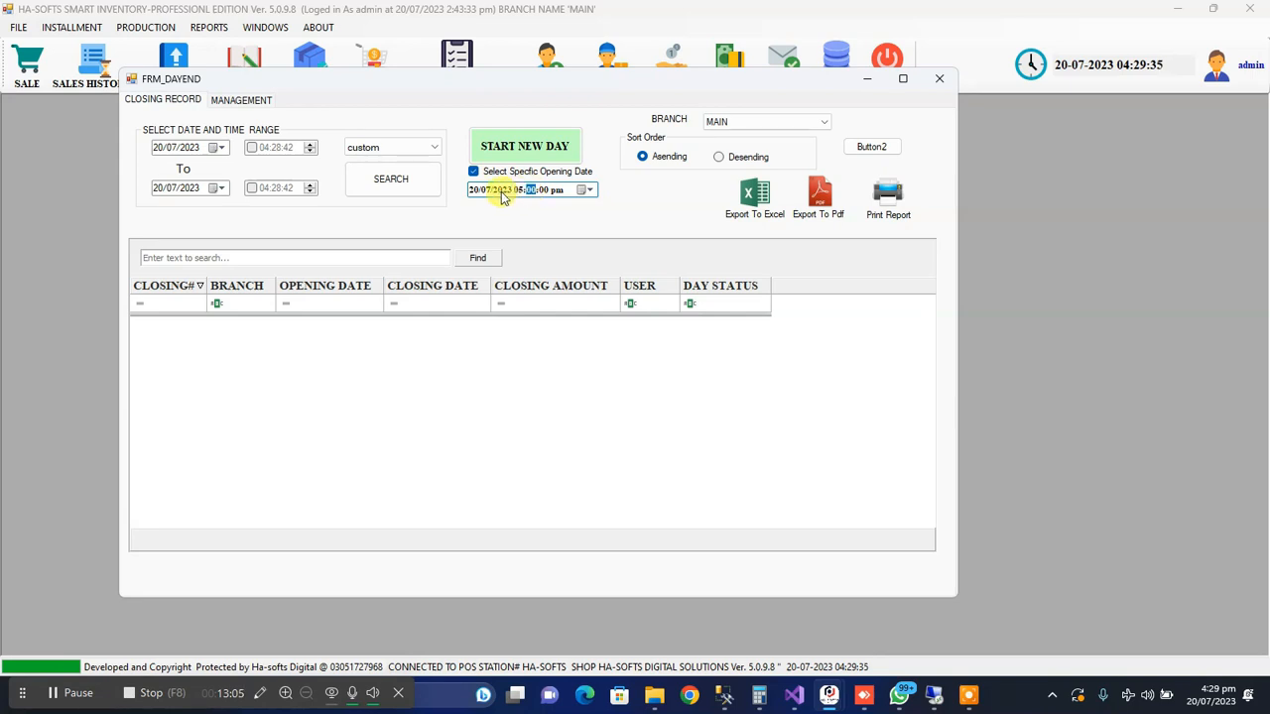
Start a new day with the specified opening date and confirm the day creation
left_click(526, 146)
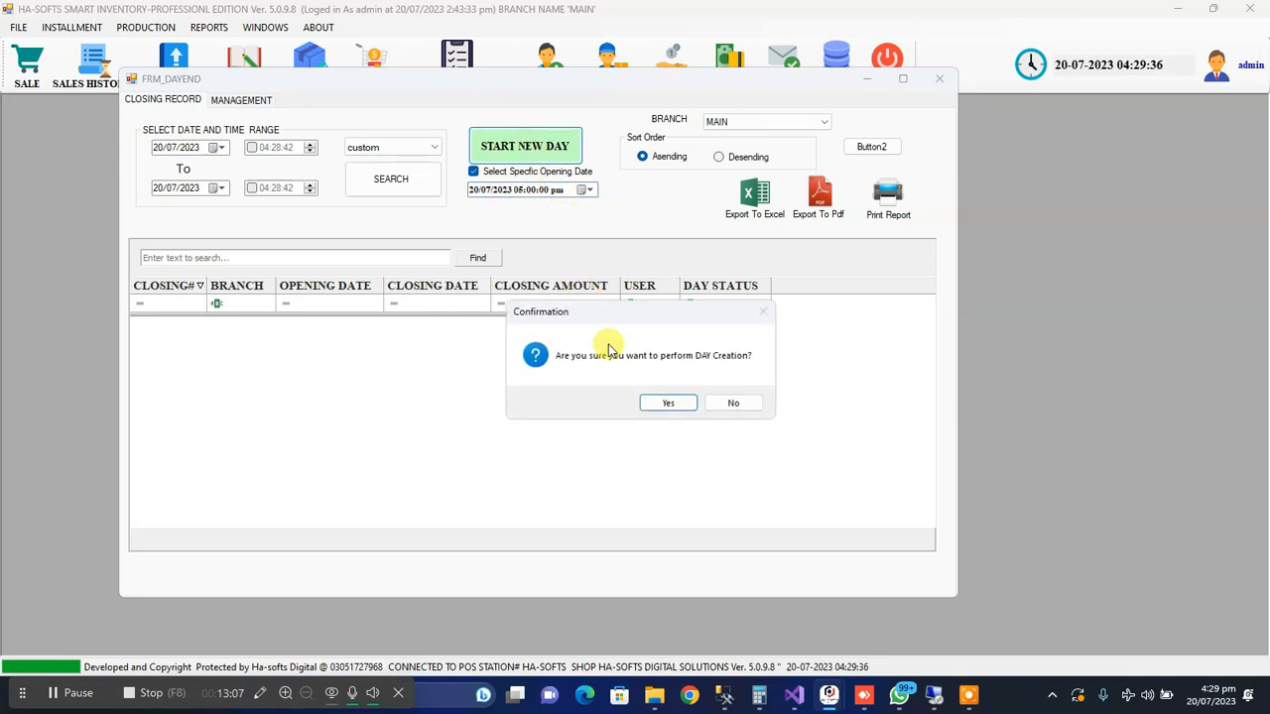
left_click(668, 403)
left_click(688, 400)
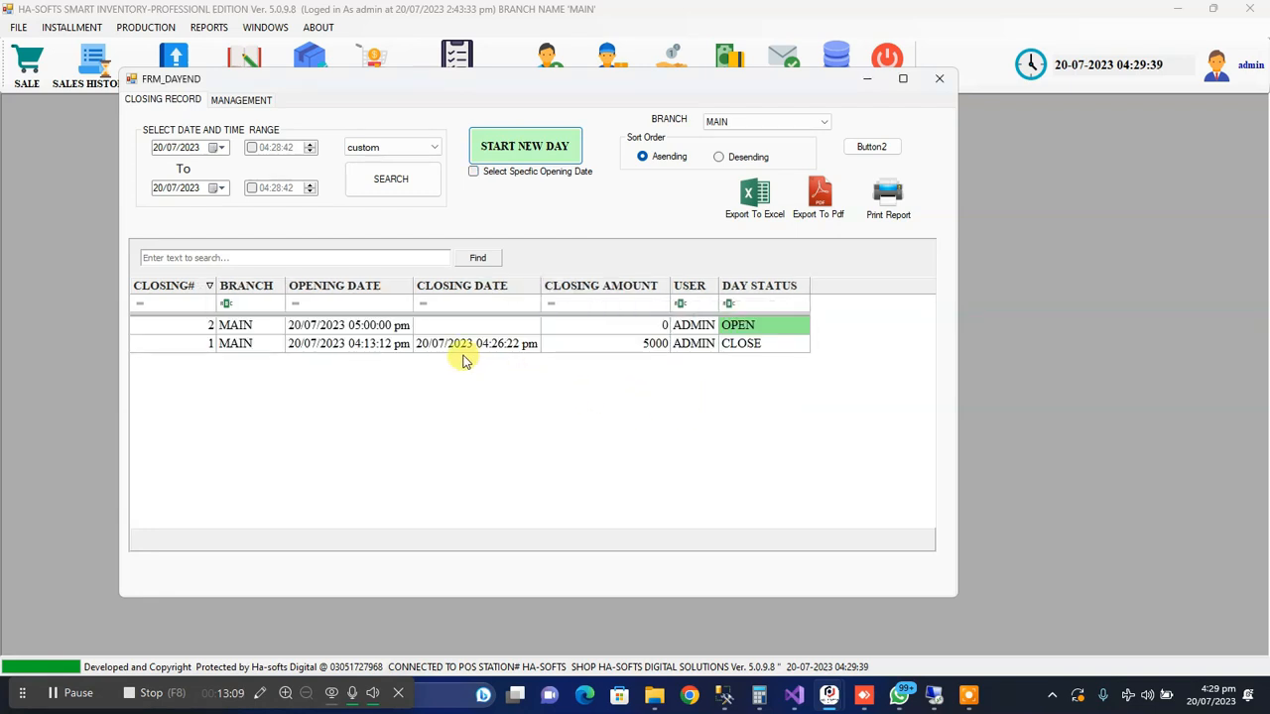
Compare the open and closed day records by opening date, day status and closing amount
left_click(355, 325)
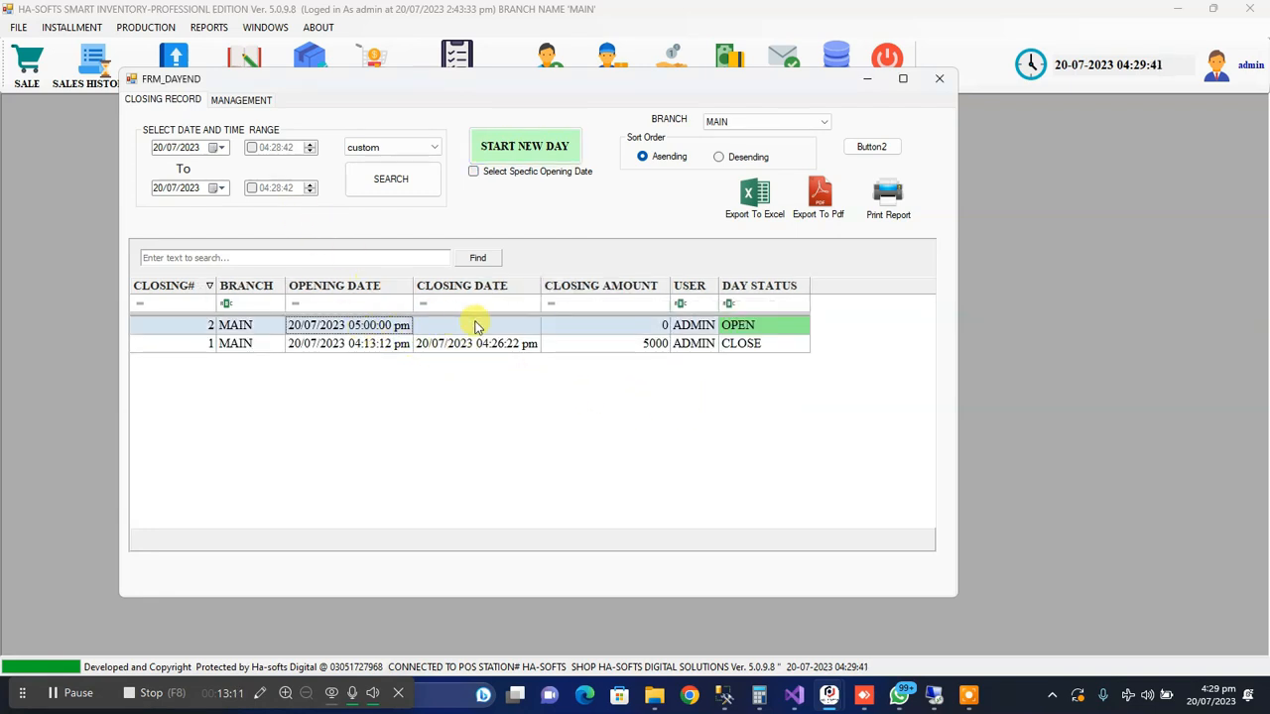
left_click(734, 345)
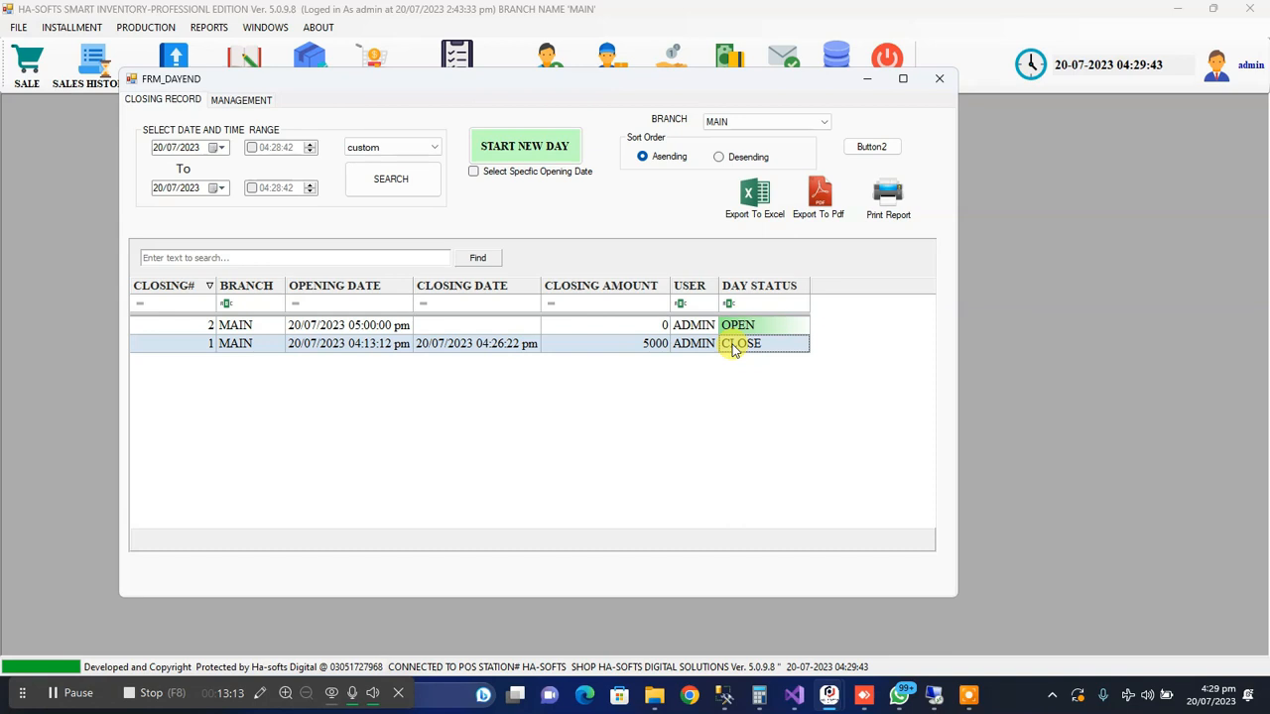
left_click(716, 329)
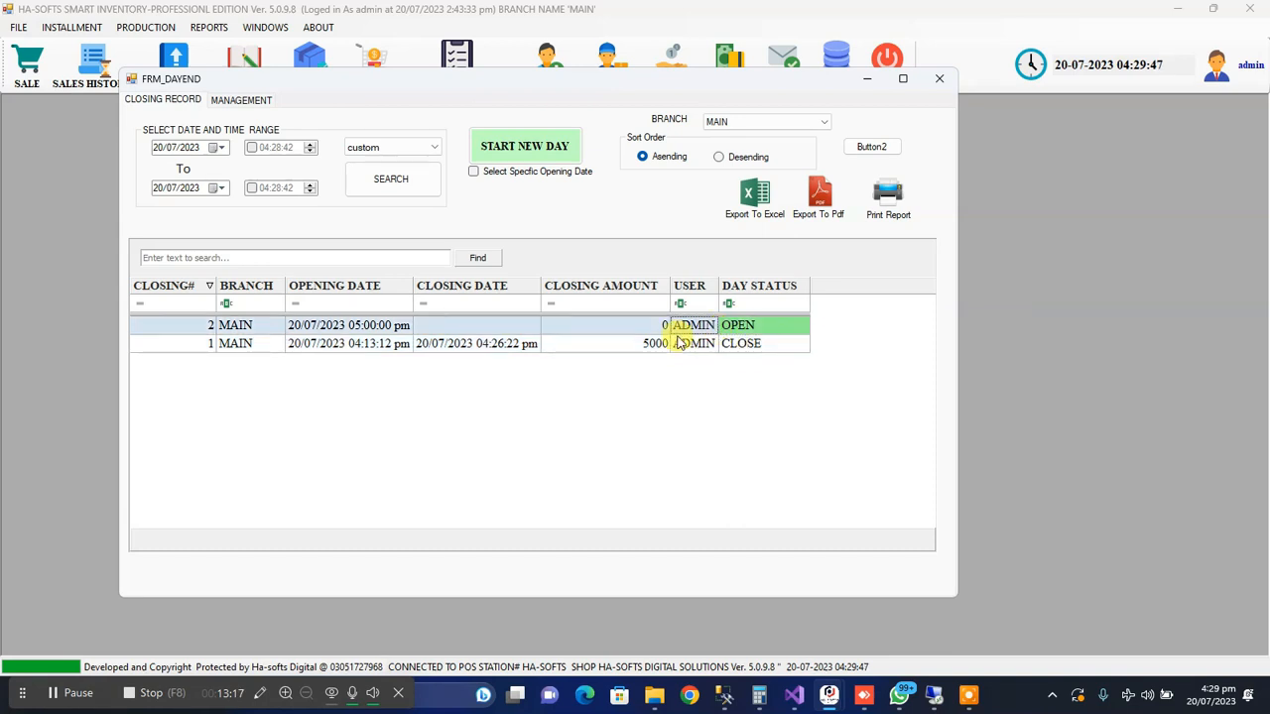
left_click(640, 344)
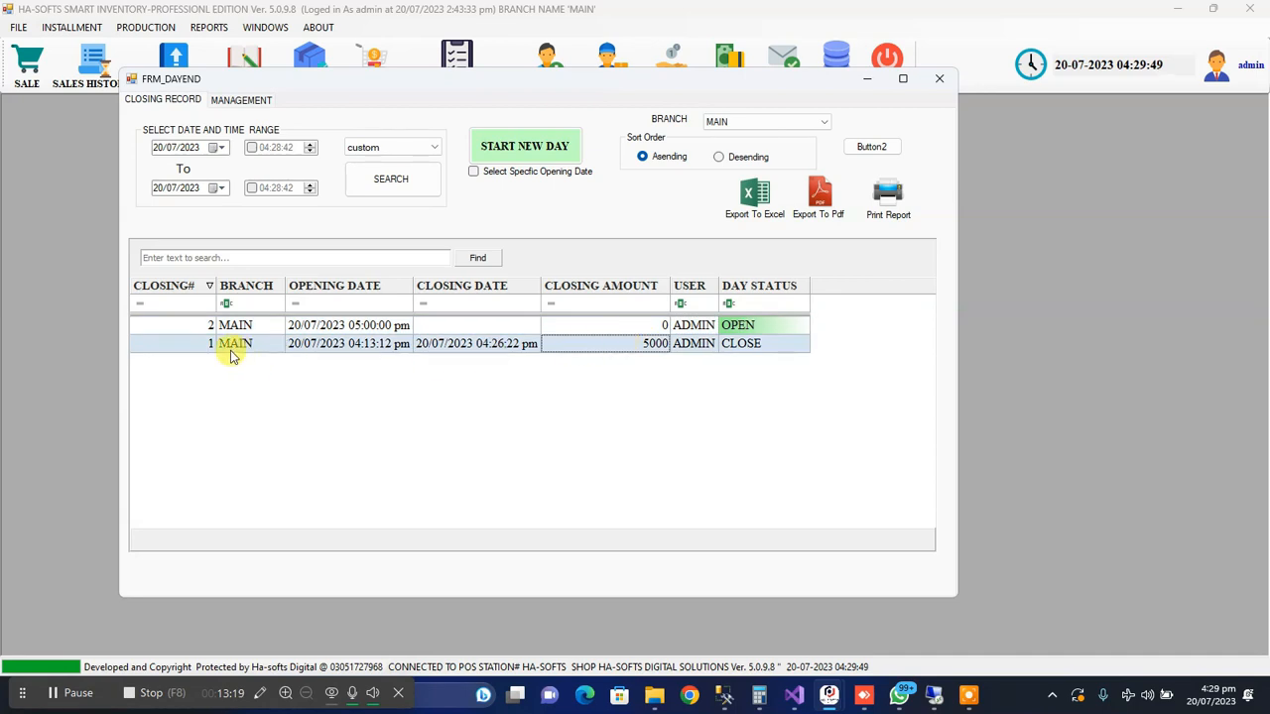
Open the new day's record to review its opening cash, and compare it with the closed day's closing amount in the list
left_click(275, 331)
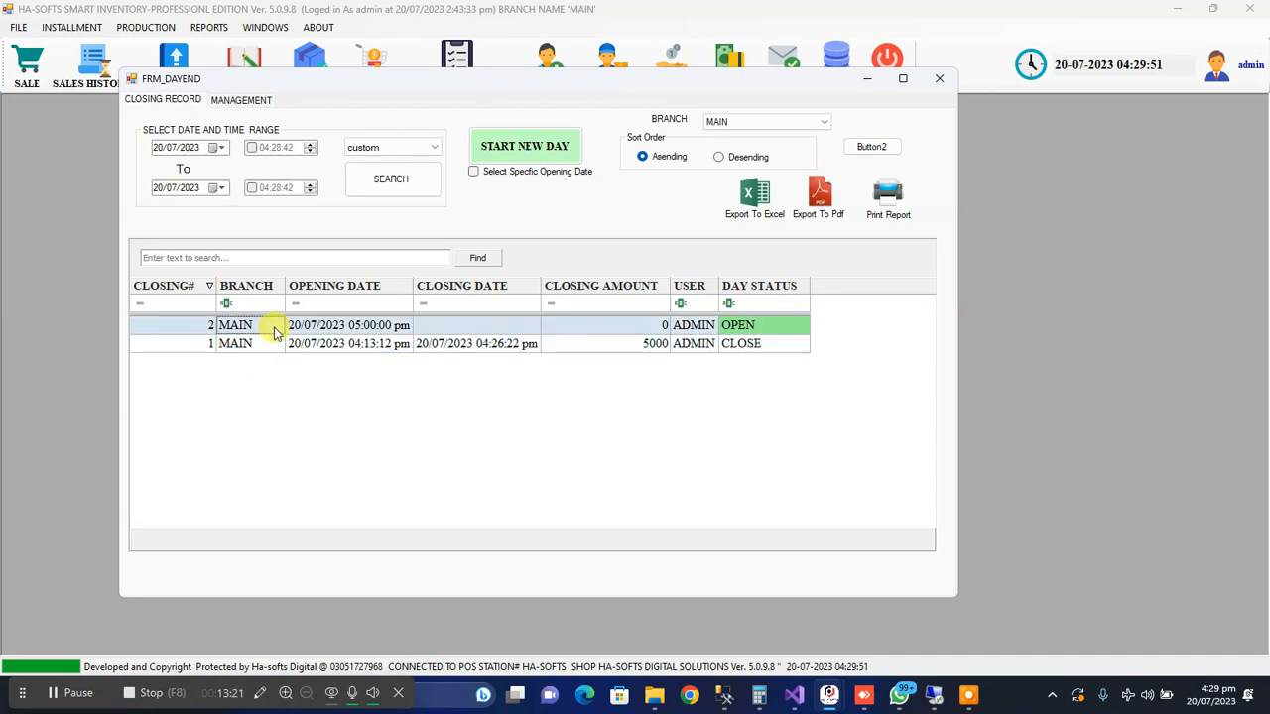
double_click(275, 332)
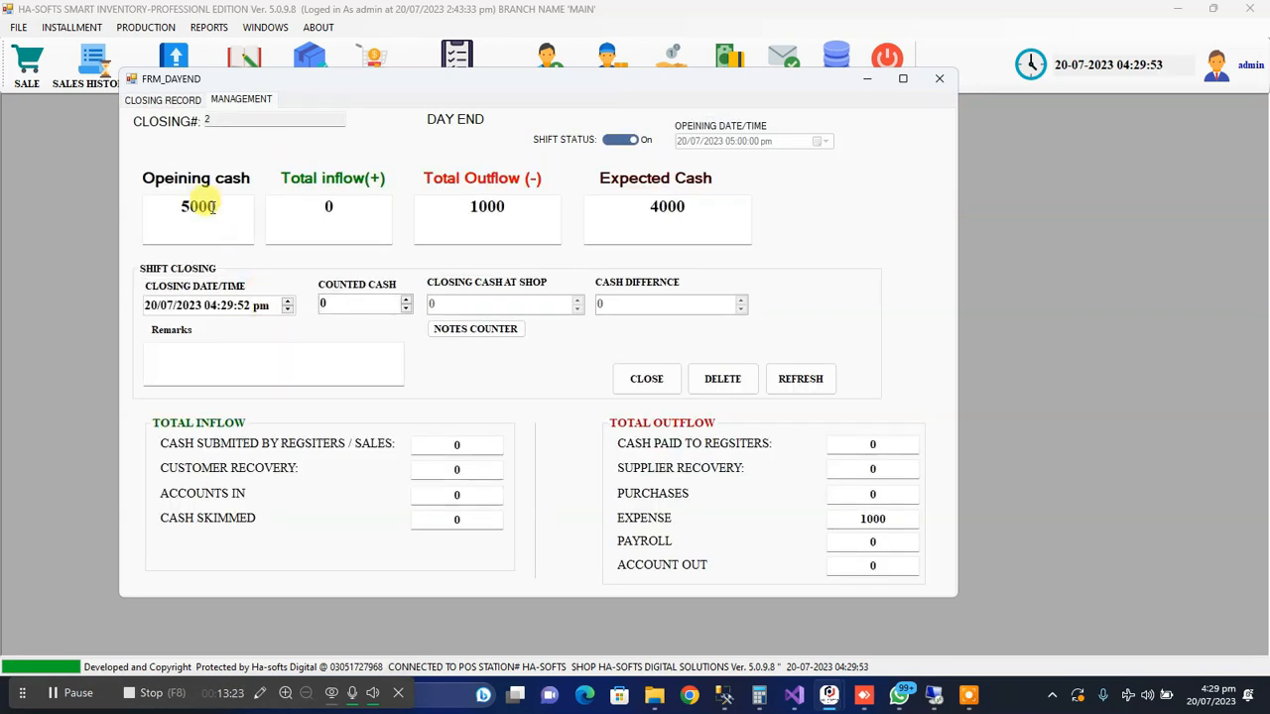
left_click_drag(171, 202, 211, 205)
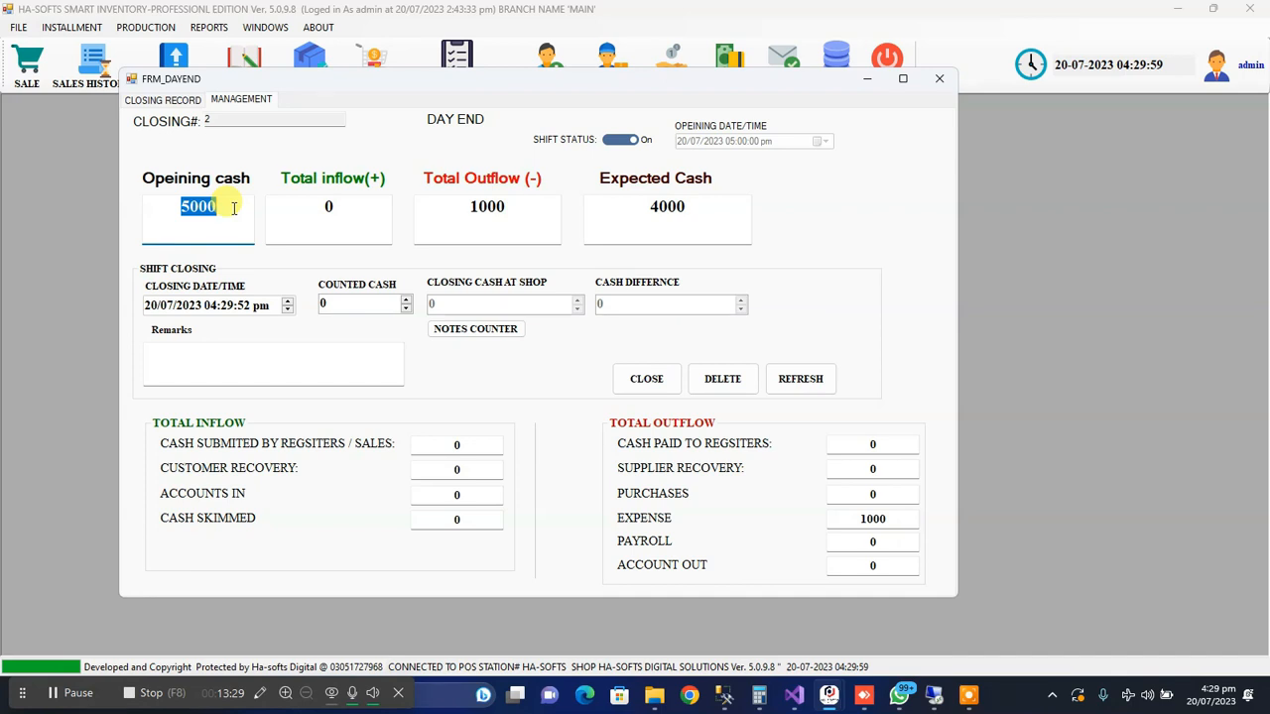
left_click_drag(234, 208, 165, 207)
left_click(163, 99)
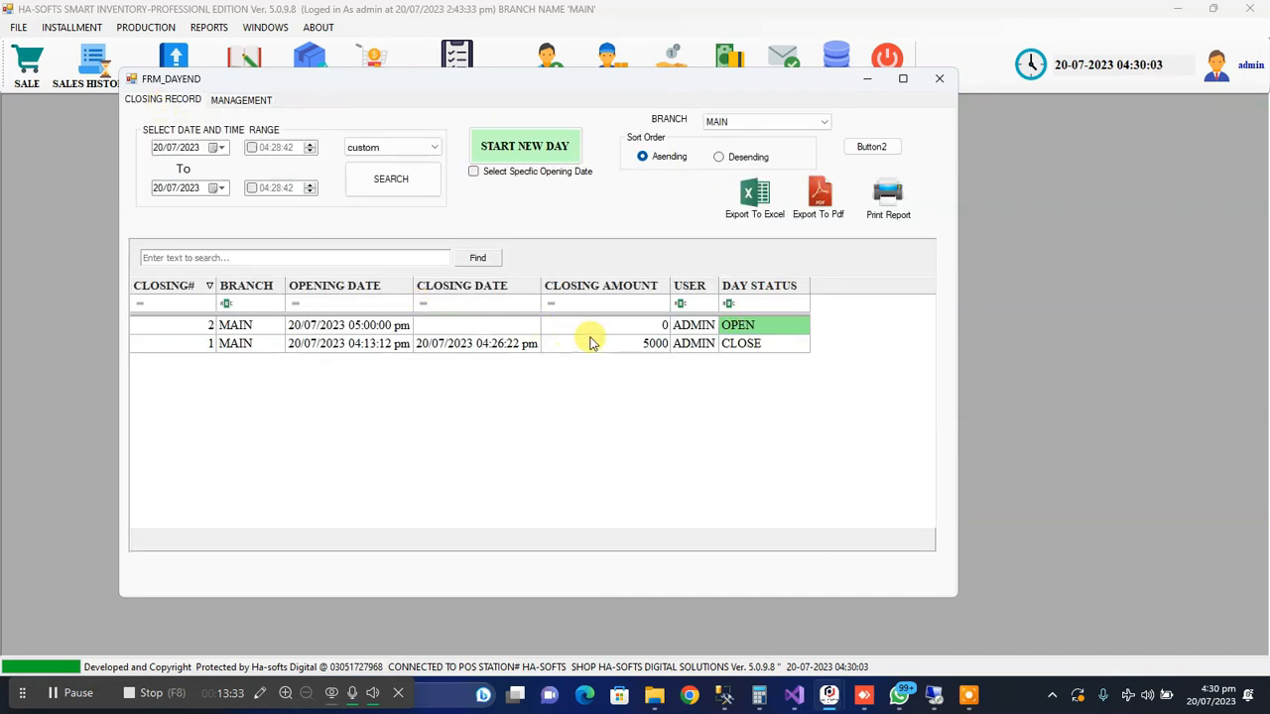
left_click(623, 344)
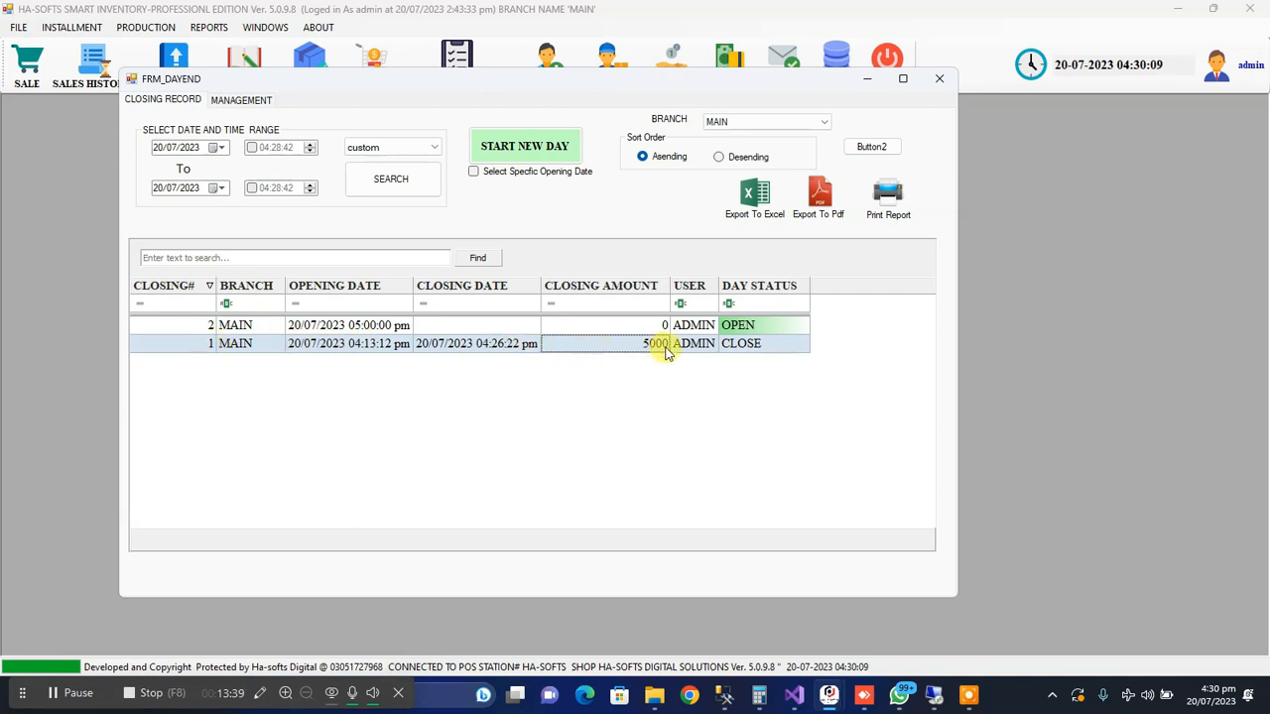
Open the open day's record and review how its opening cash, total inflow and total outflow make up the expected cash
double_click(607, 333)
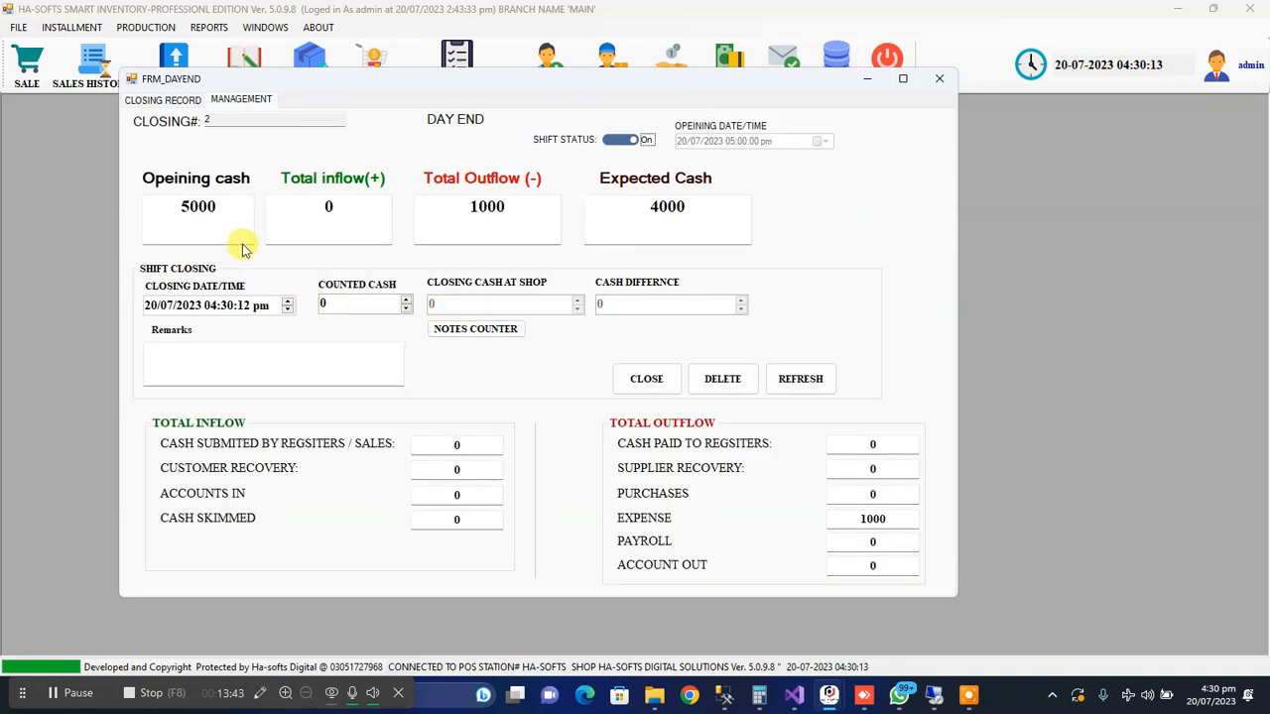
left_click_drag(178, 208, 232, 208)
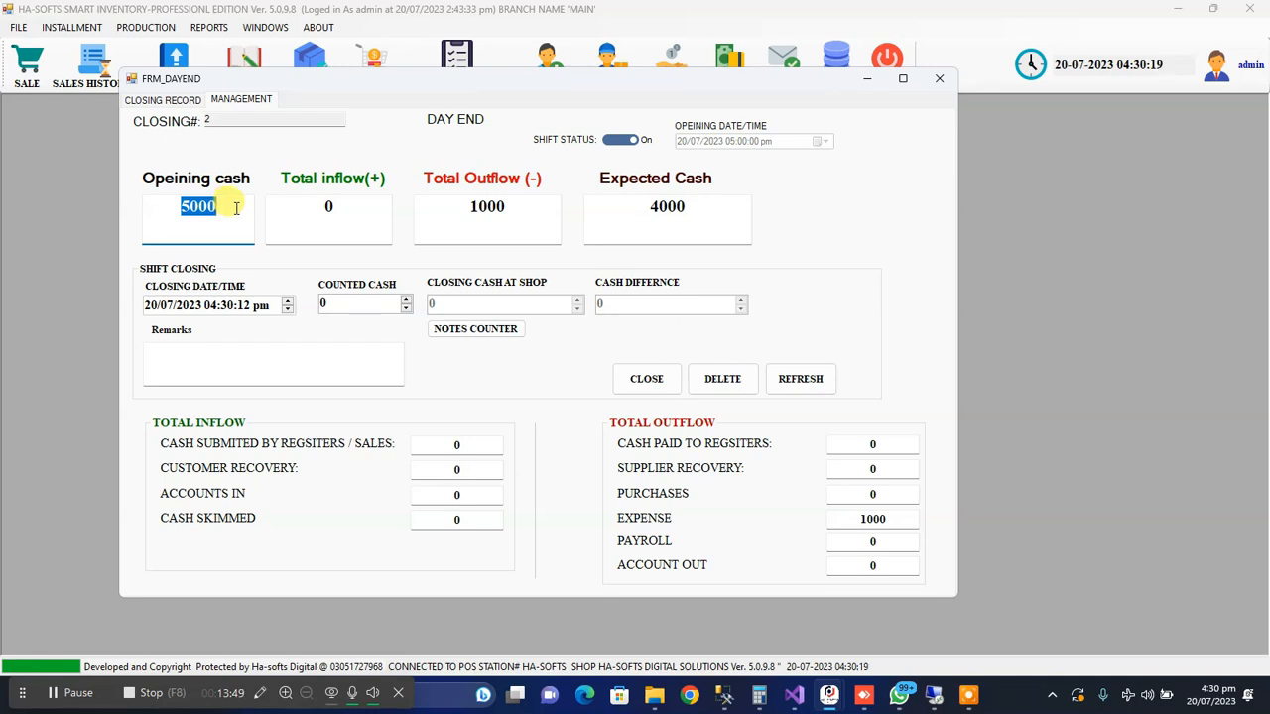
left_click(332, 206)
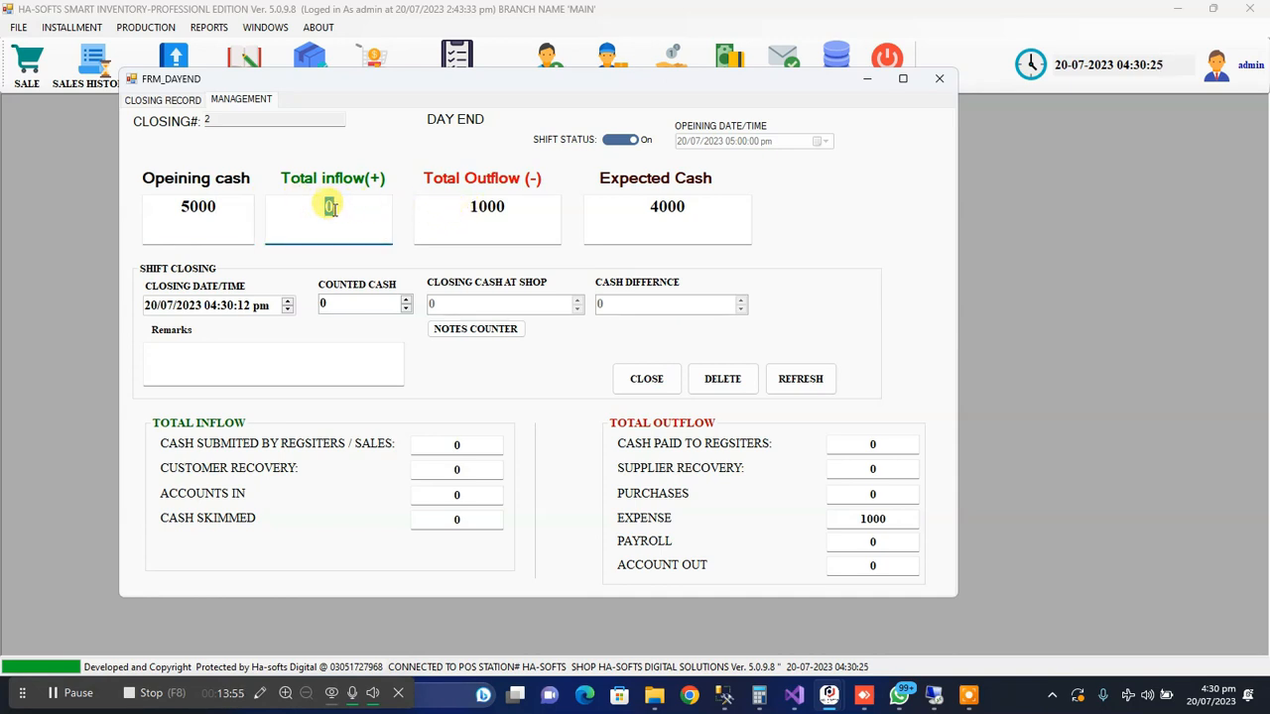
left_click(471, 206)
left_click(653, 209)
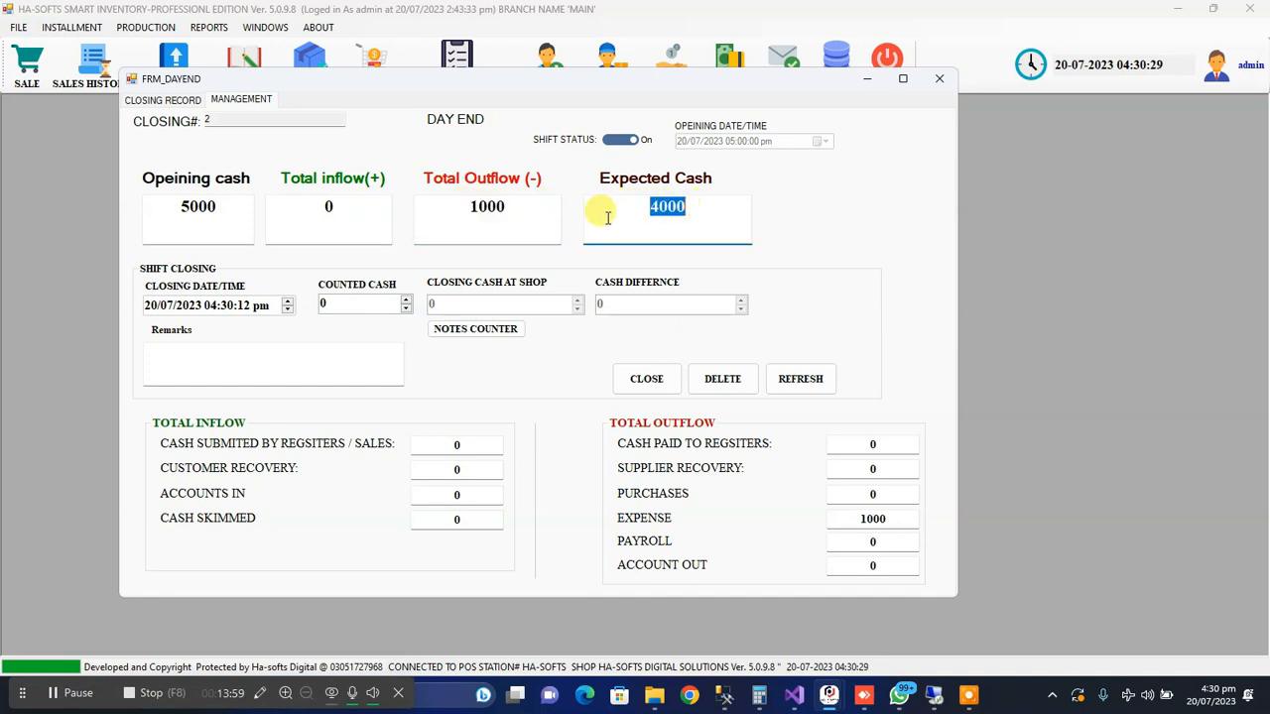
left_click(499, 207)
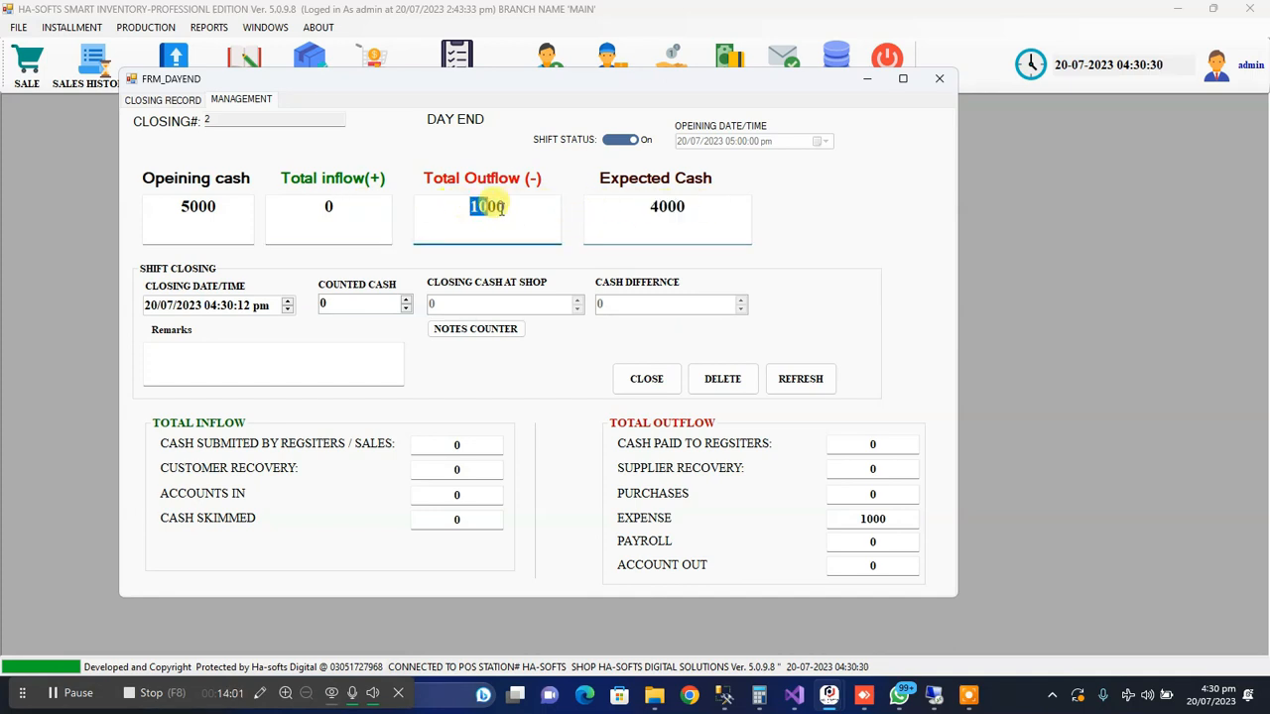
left_click(645, 207)
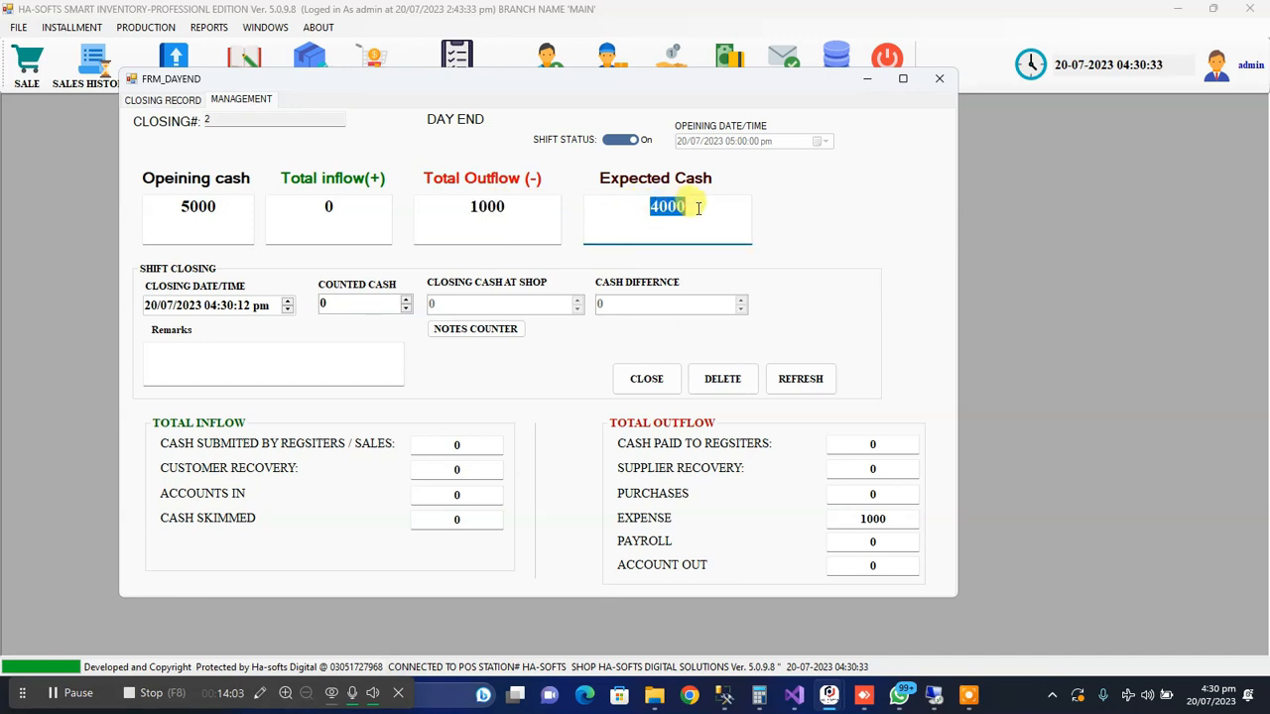
left_click(472, 206)
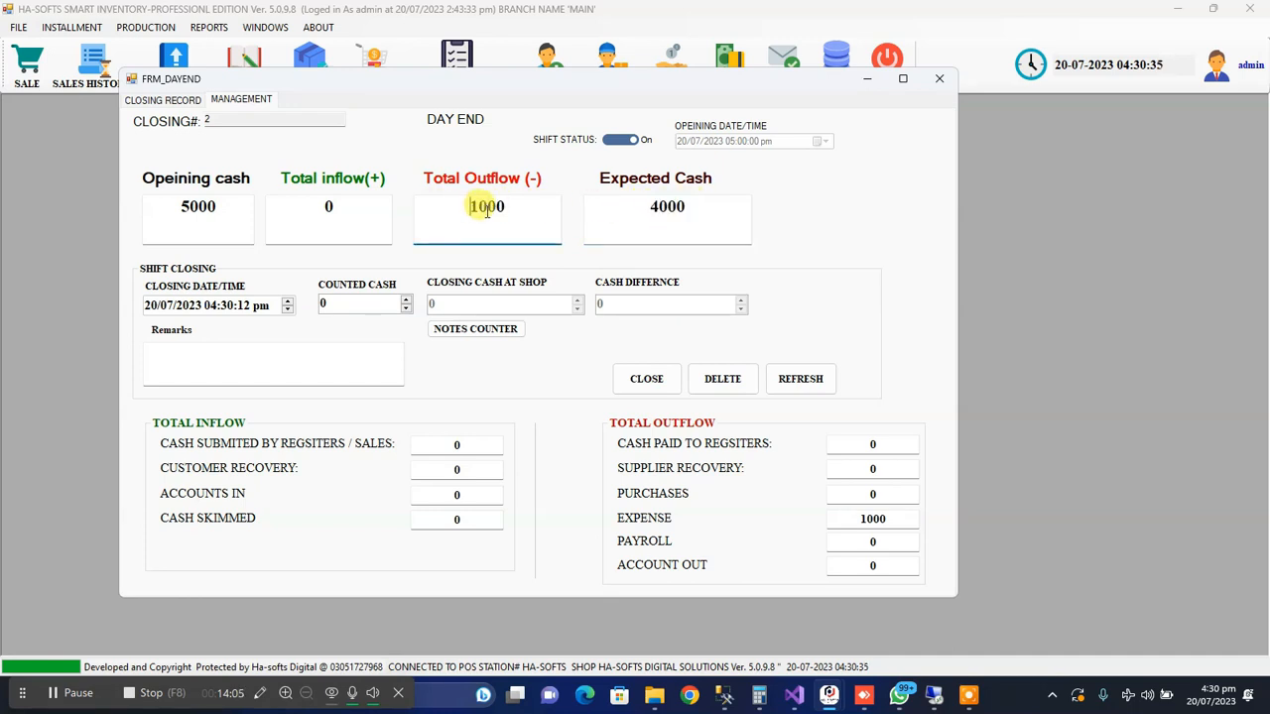
Compare the two days in the closing records, recheck the open day's shift closing details, and return to the records list
left_click(169, 101)
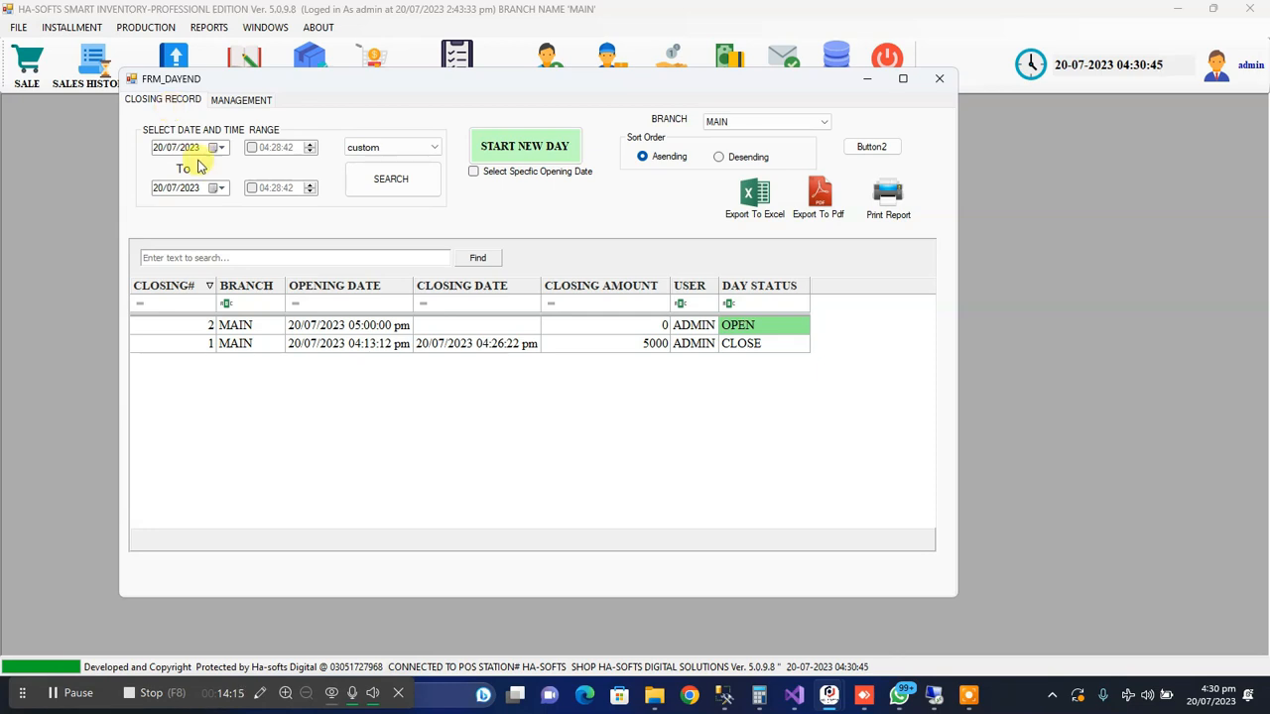
left_click(292, 326)
left_click(294, 343)
left_click(290, 327)
double_click(291, 327)
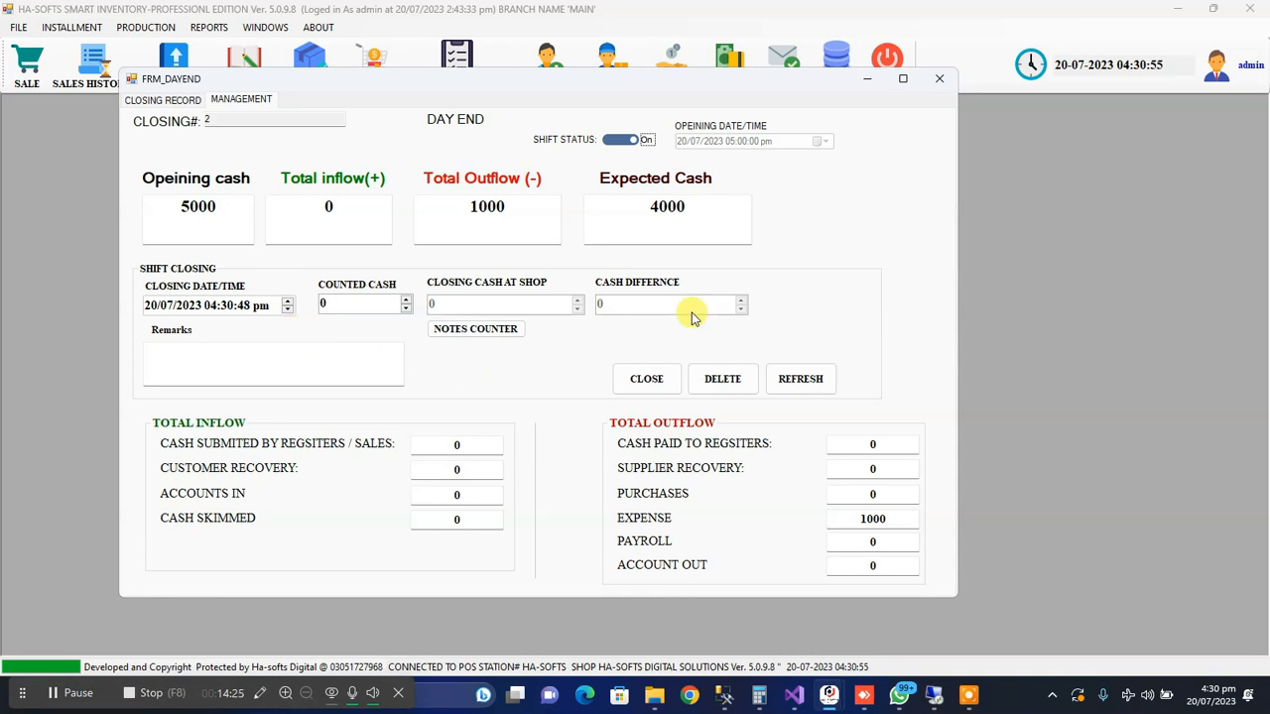
left_click(139, 100)
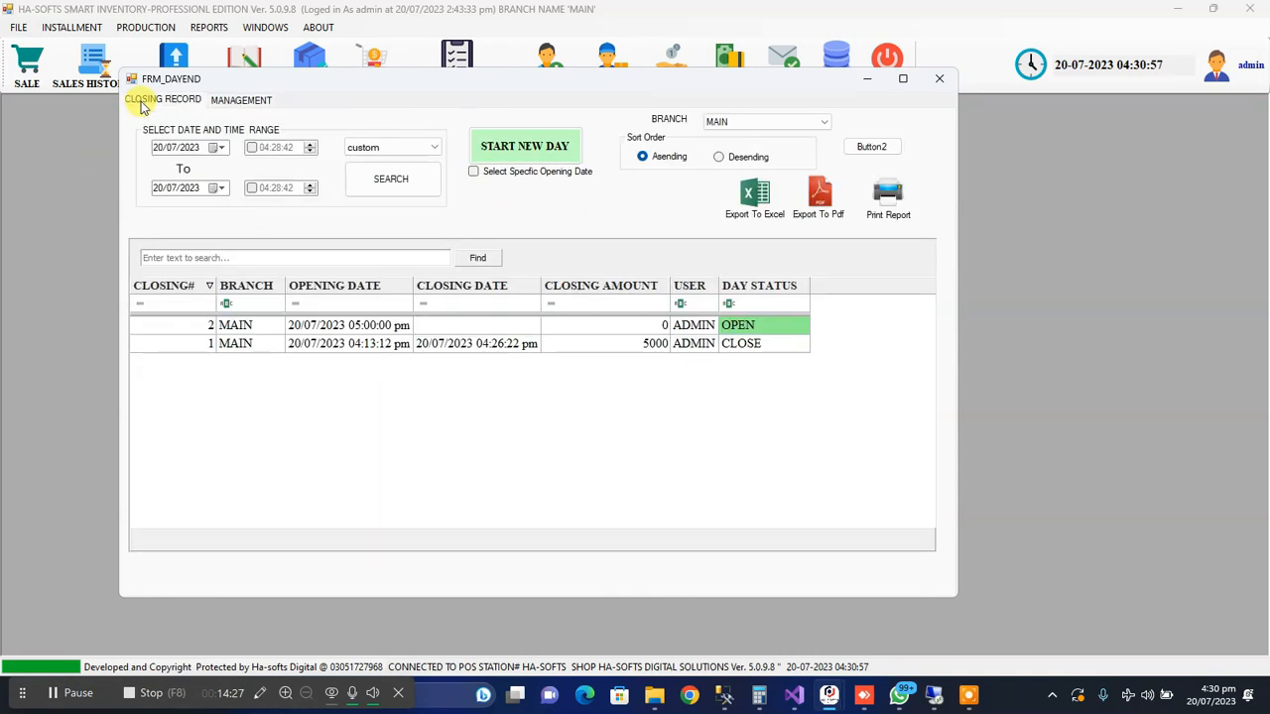